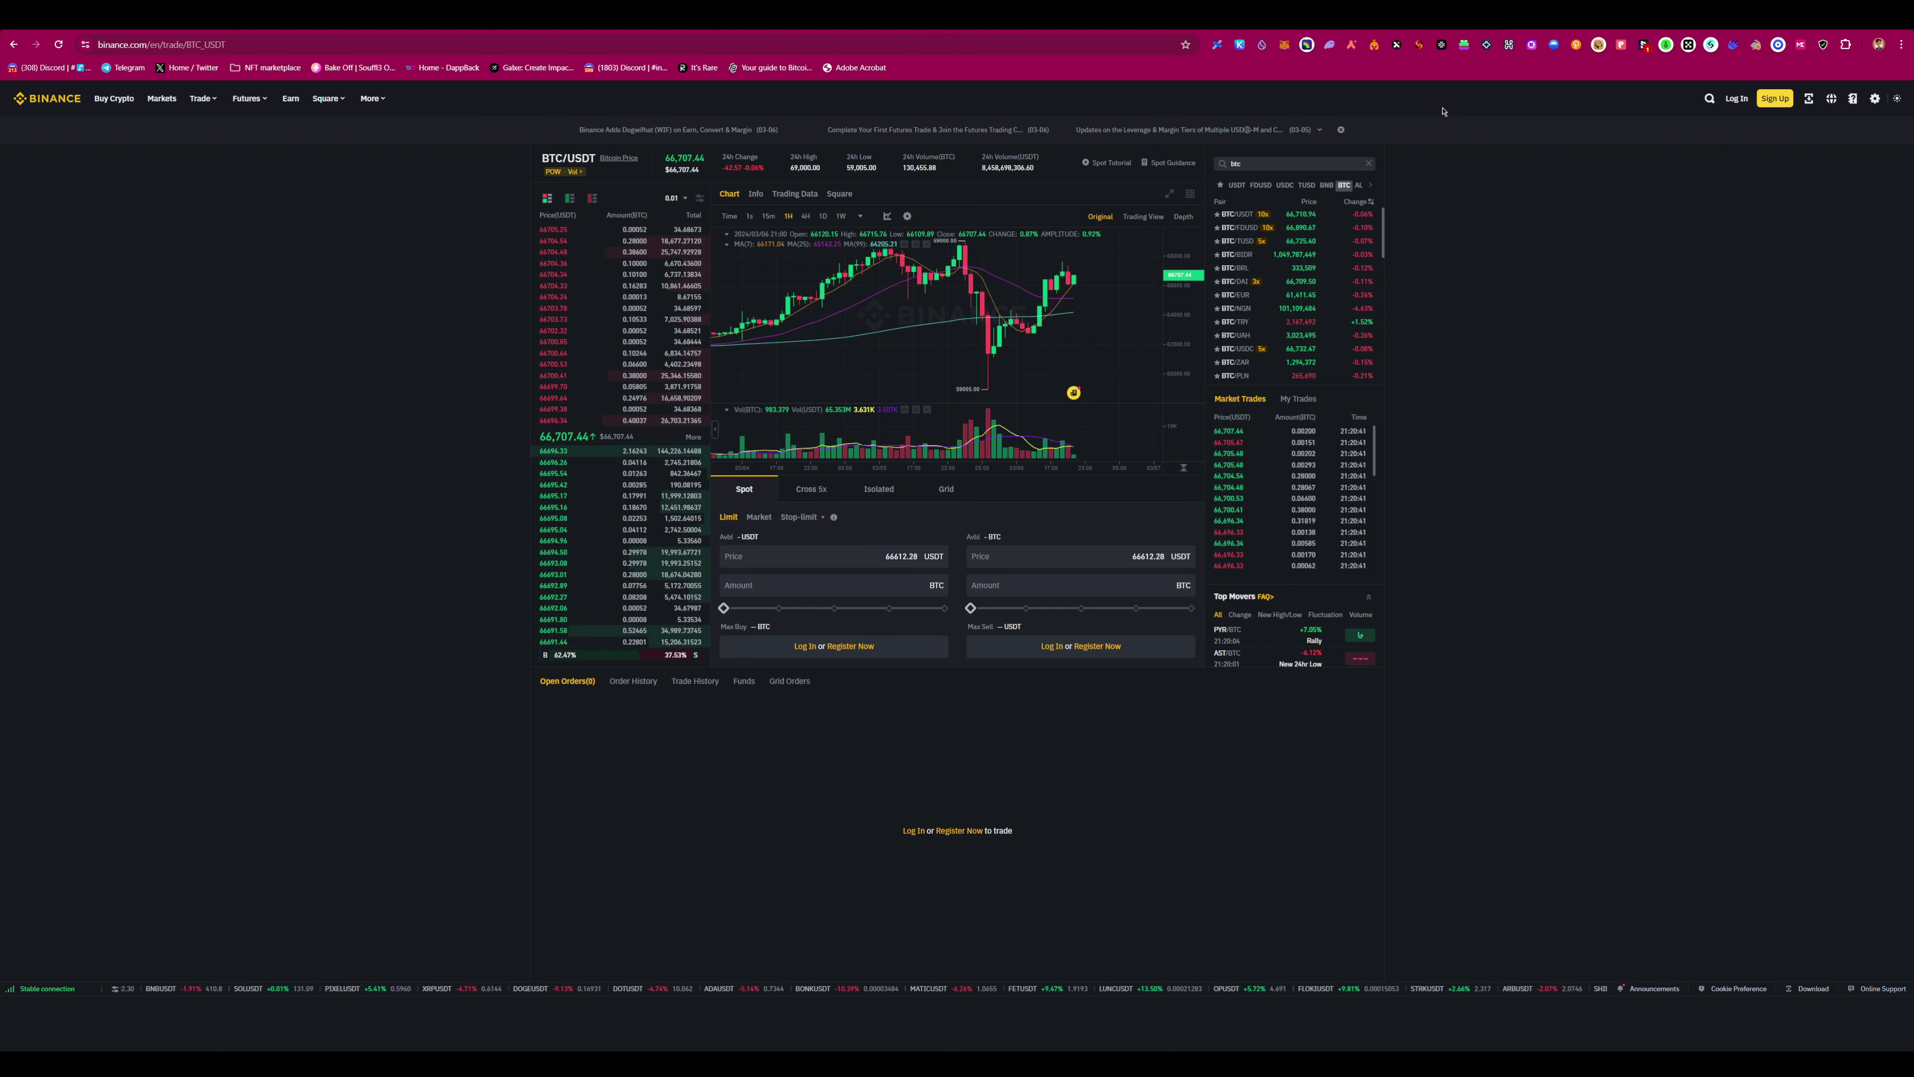
Go back from the BTC_USDT spot trading page to the binance.com/en homepage.
key(alt+Left)
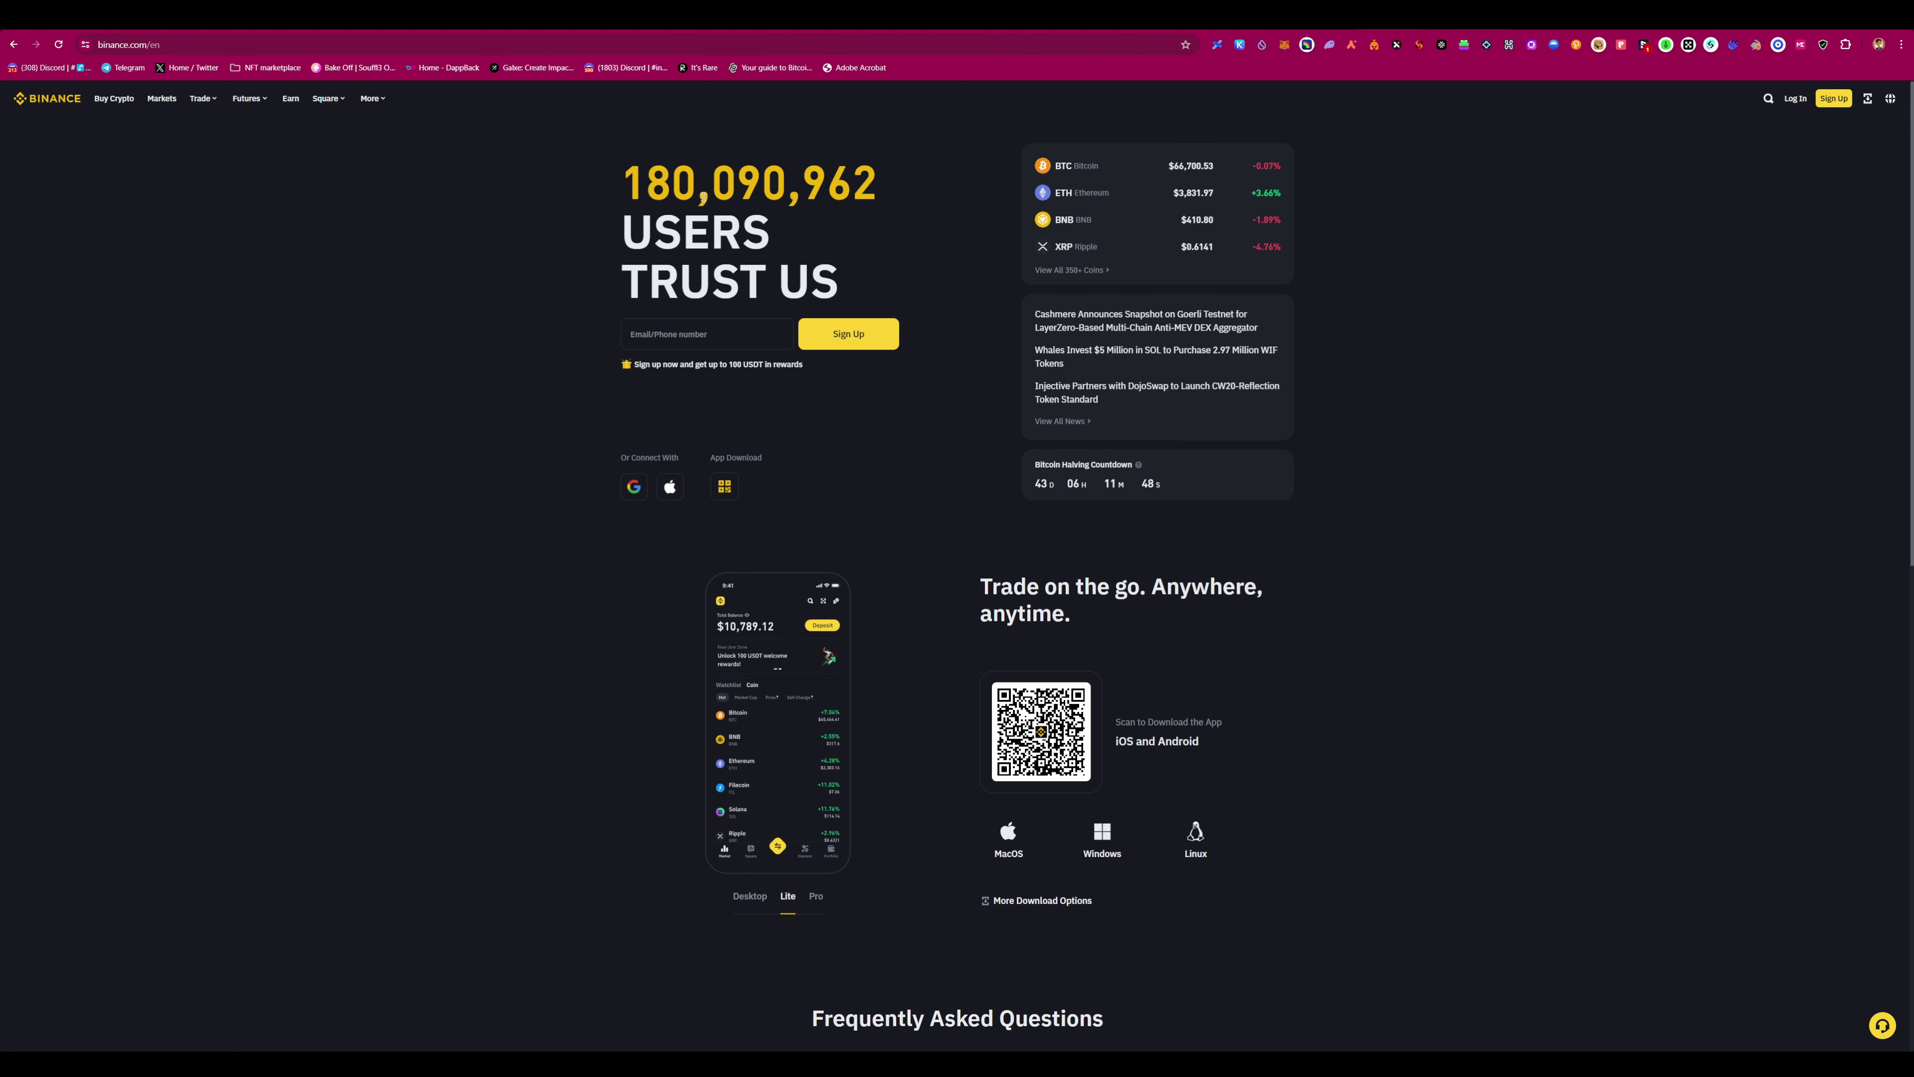
Switch to the browser tab showing the trading YouTube channel's videos page.
drag(610, 205, 879, 212)
key(Escape)
click(1281, 15)
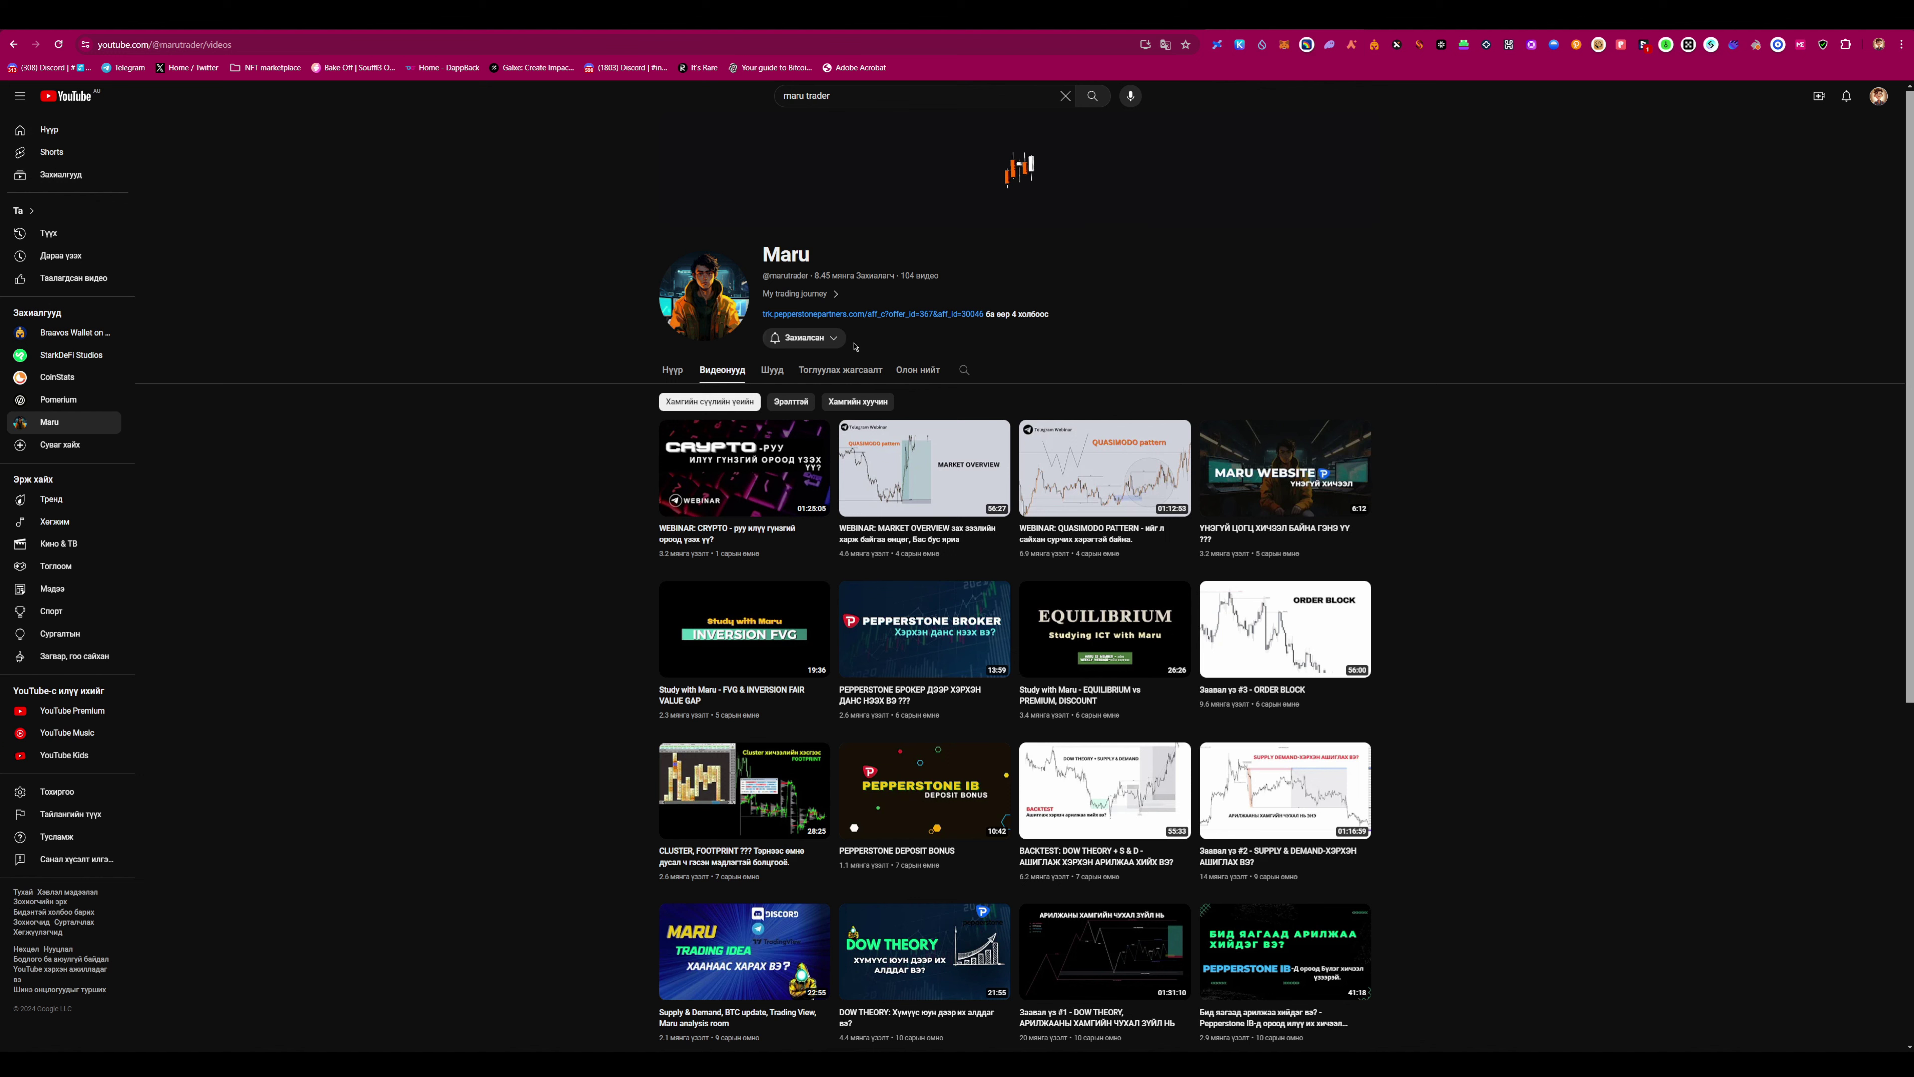
Open the first webinar video and expand its description down to the Binance registration link.
mouse_move(766, 490)
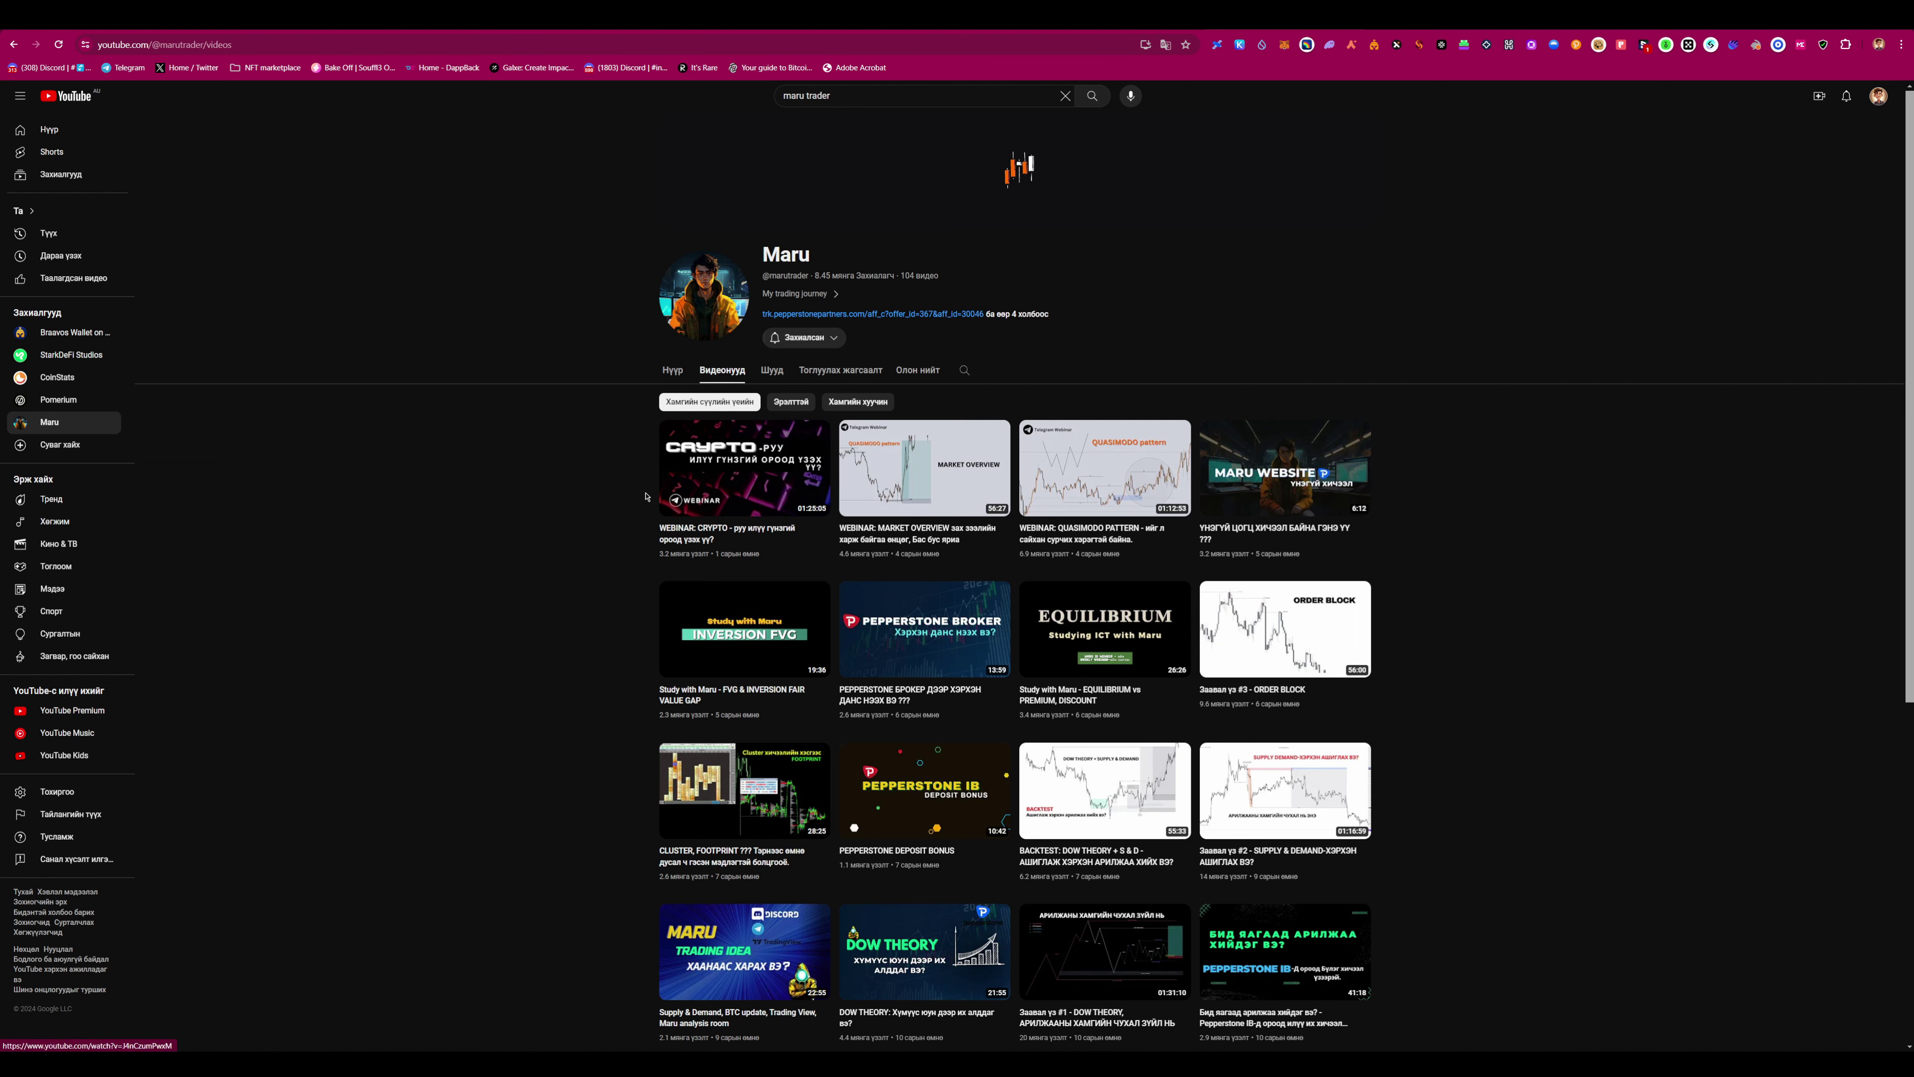
click(783, 460)
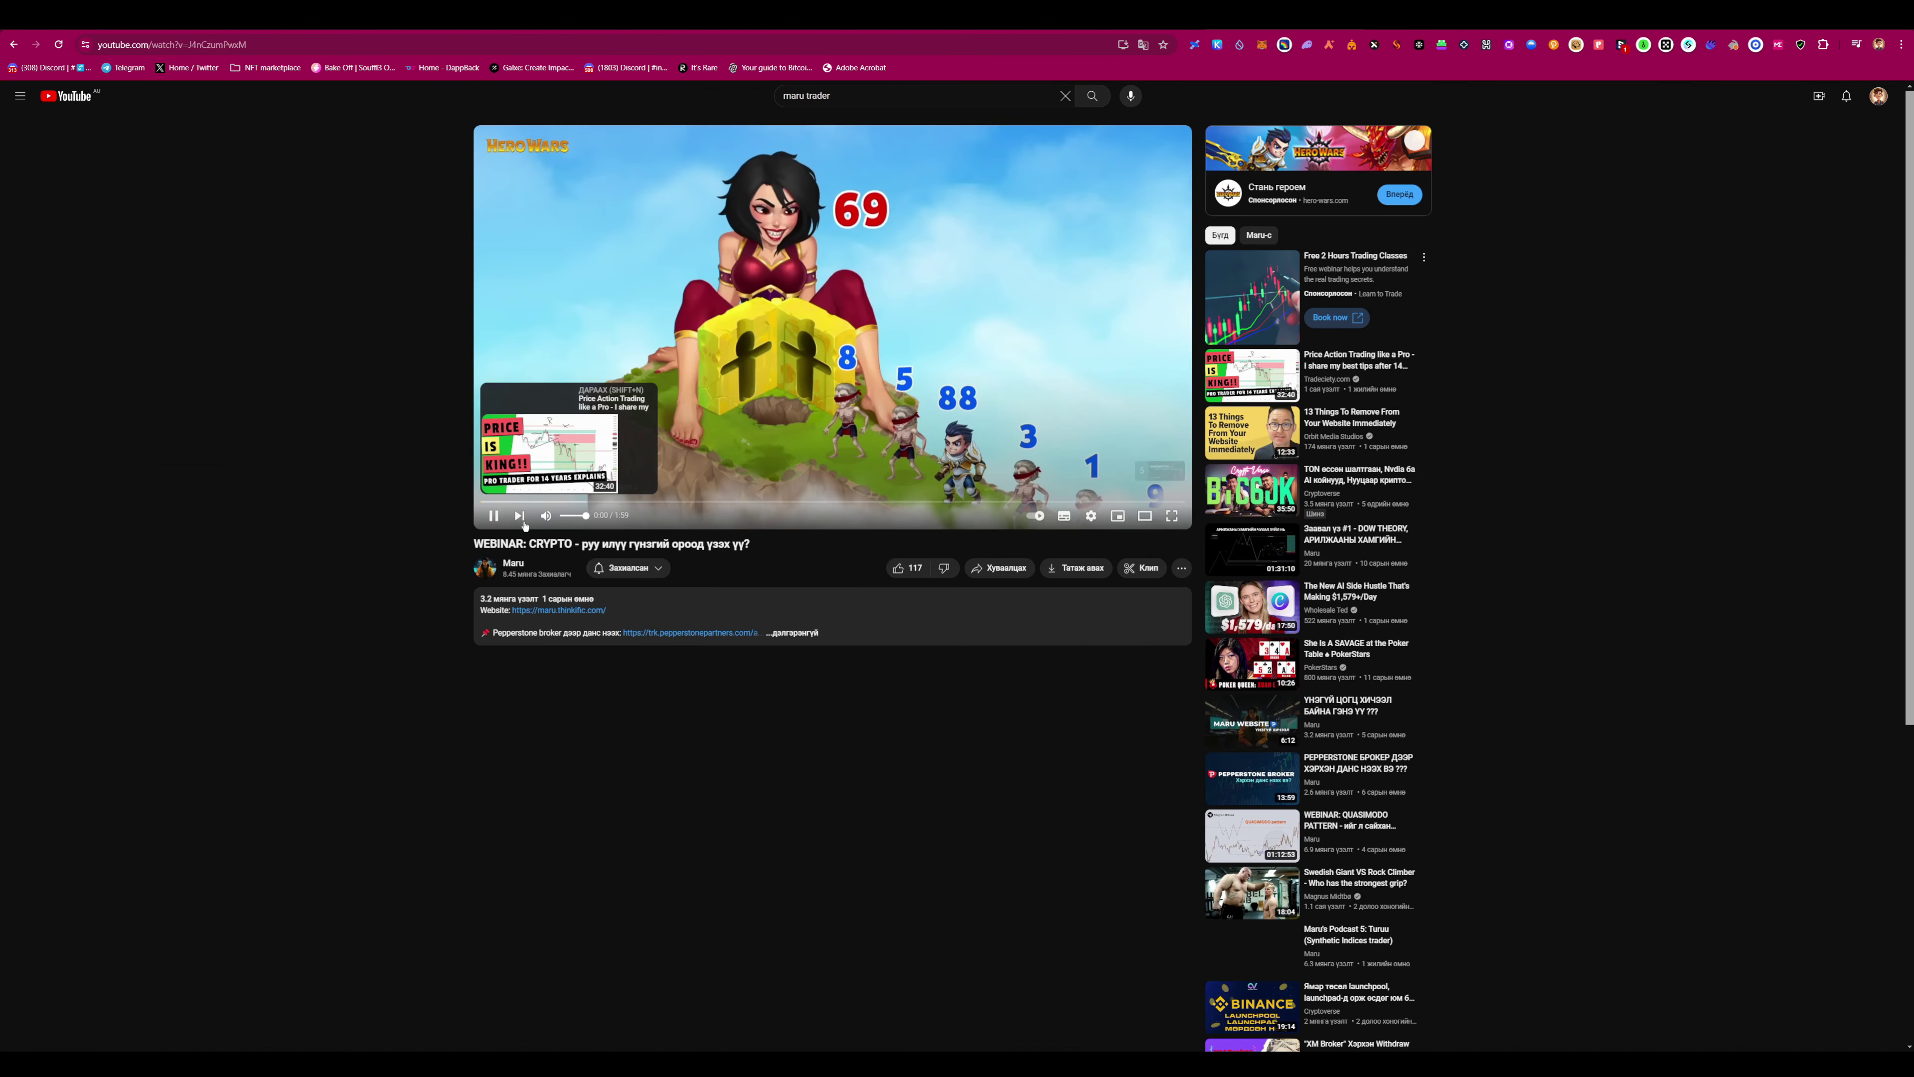
scroll(762, 483, down, 2)
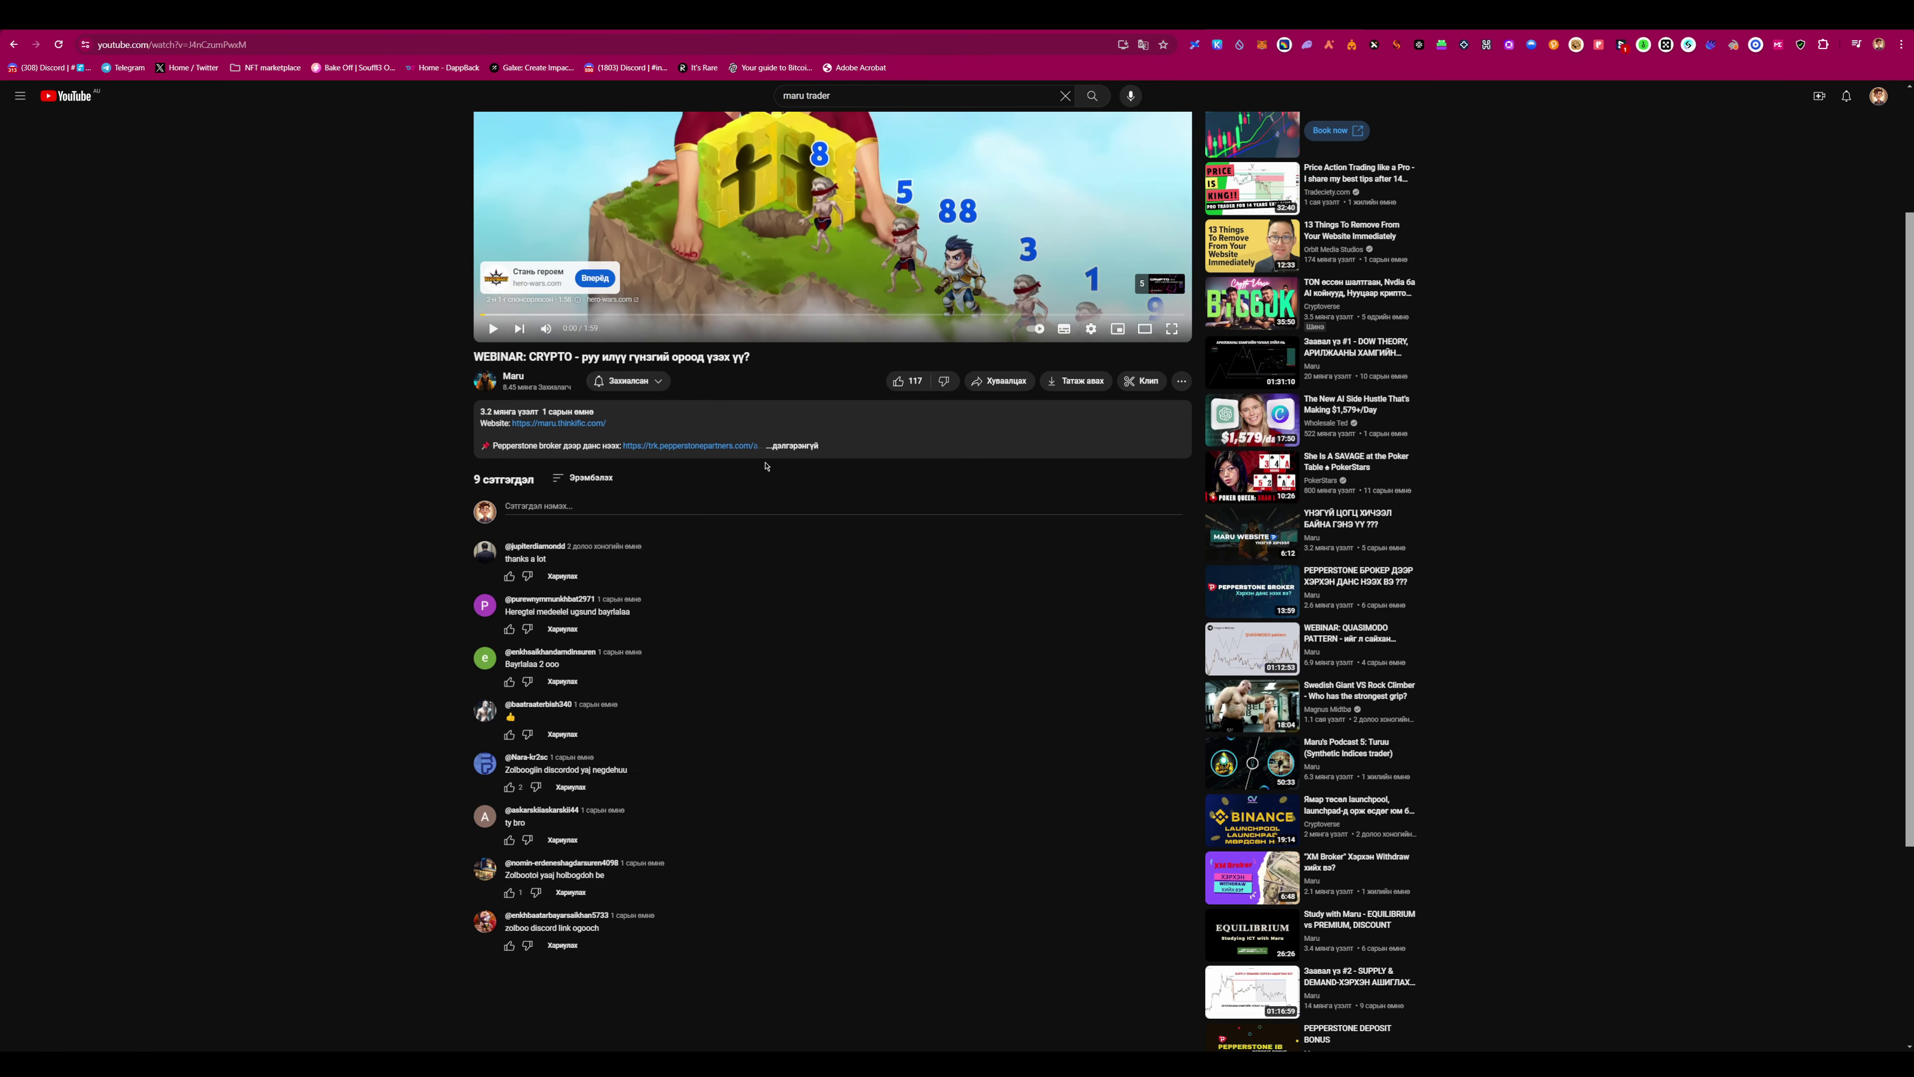
click(791, 445)
scroll(867, 483, down, 1)
scroll(900, 494, up, 1)
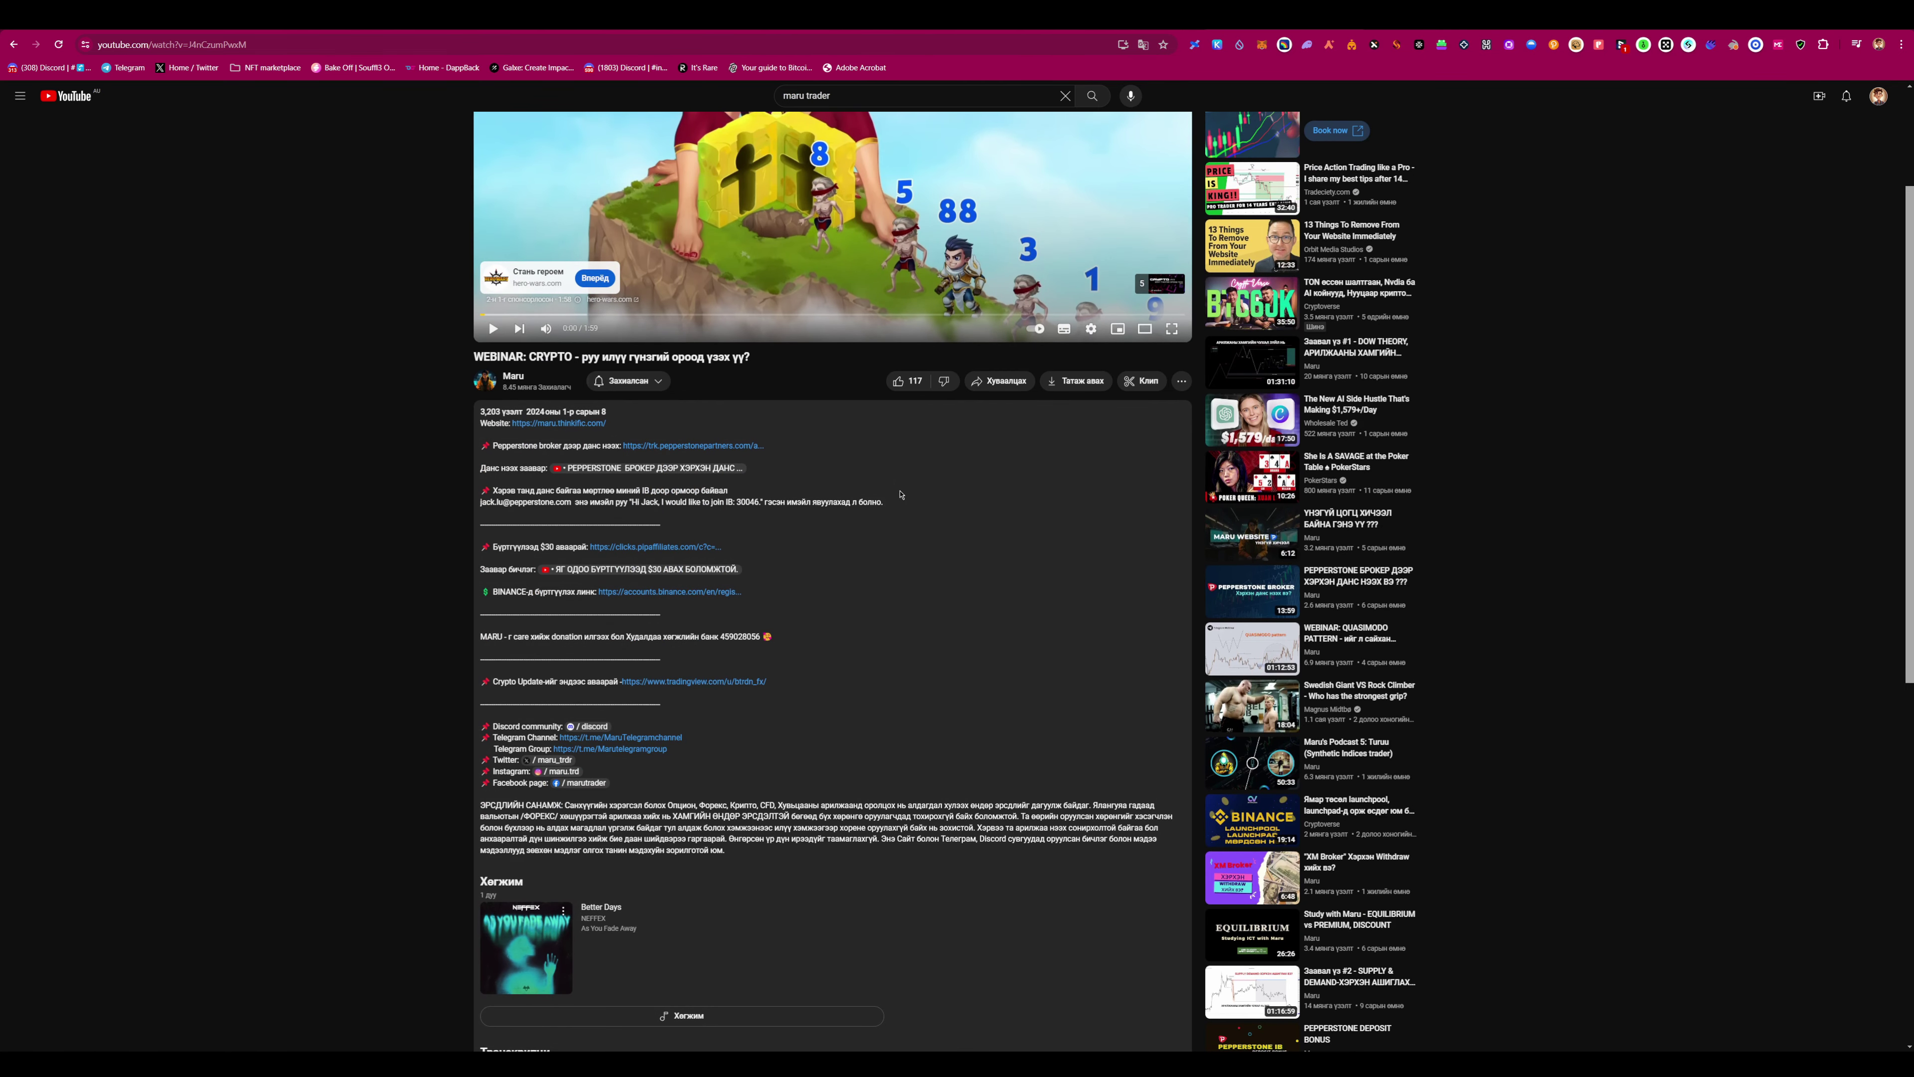
scroll(901, 495, down, 2)
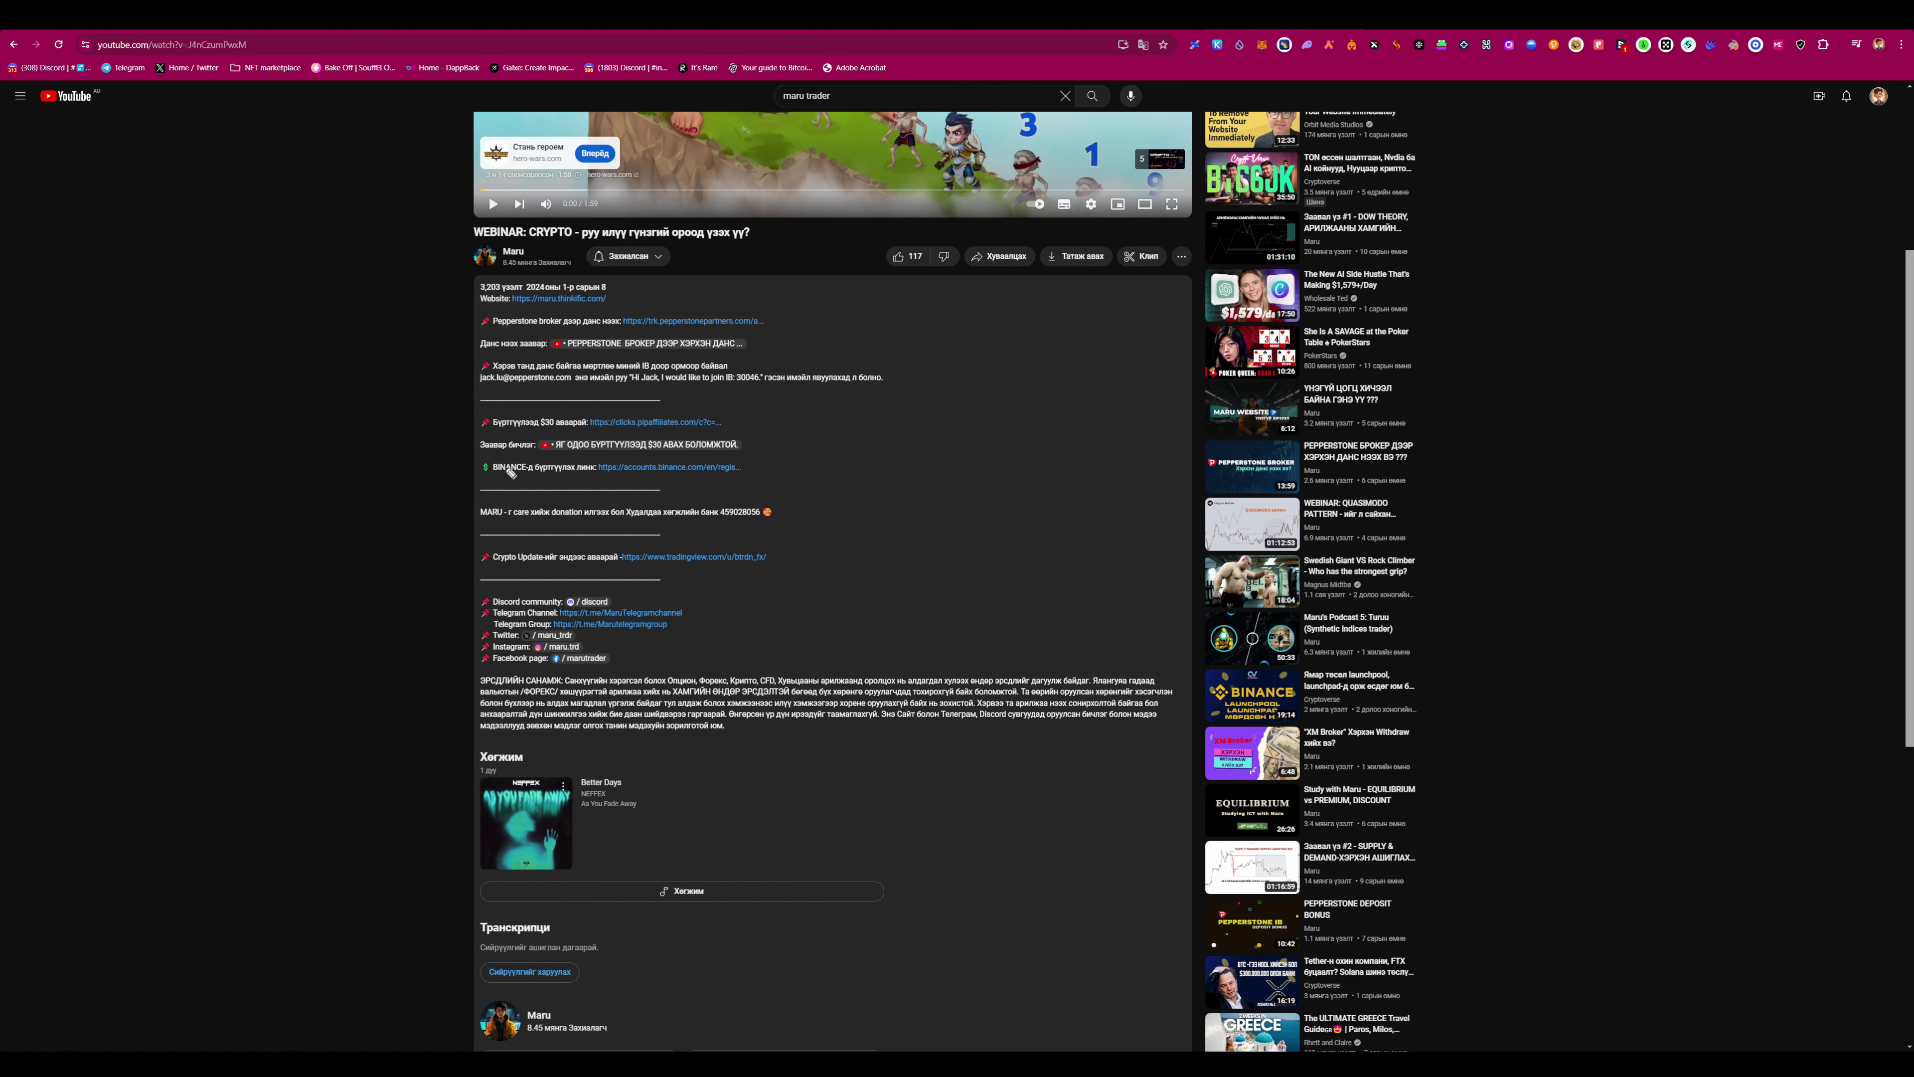
drag(498, 475, 637, 478)
Follow the description's referral link to the Binance sign-up page offering a 100 USDT fee rebate.
click(654, 468)
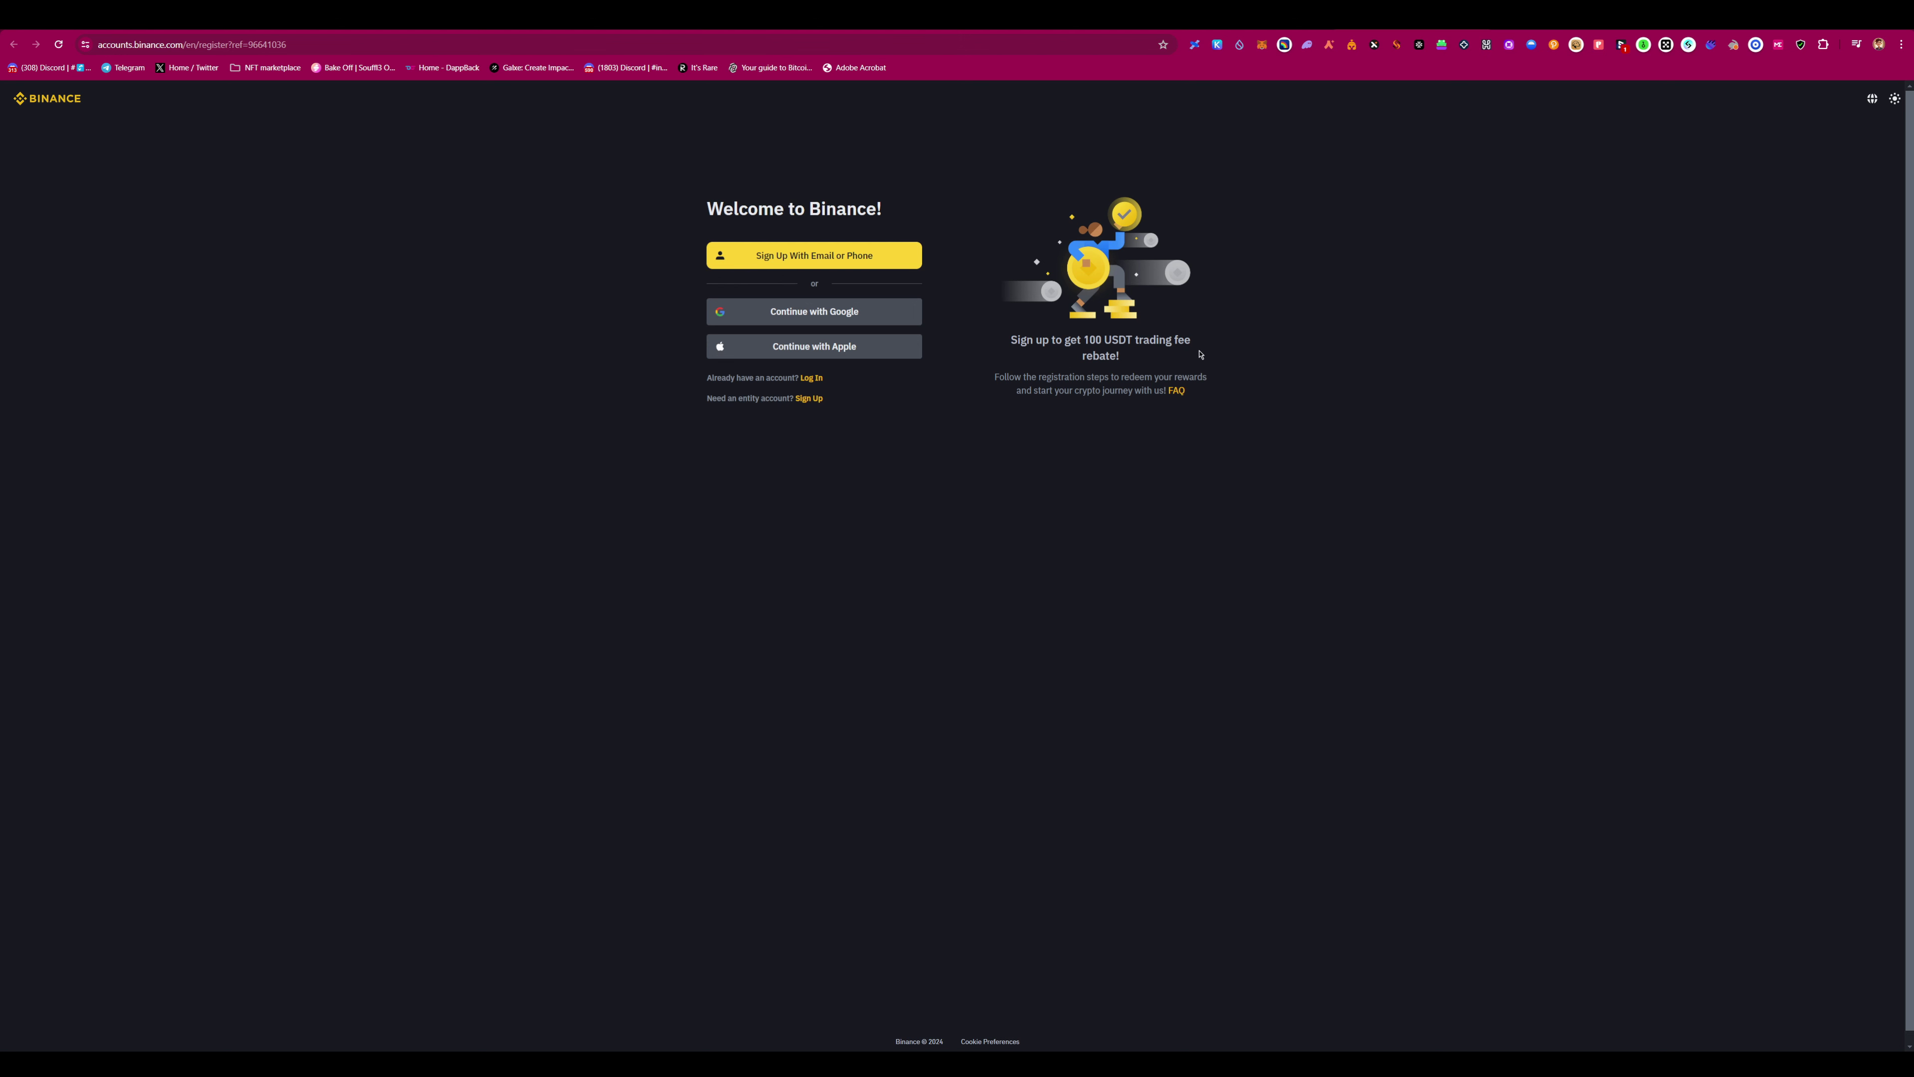
drag(1076, 350, 1188, 347)
drag(1072, 369, 1189, 348)
mouse_move(1074, 364)
mouse_down()
mouse_move(1138, 364)
mouse_move(1099, 367)
mouse_up()
mouse_move(998, 329)
mouse_down()
mouse_move(1005, 369)
mouse_move(1100, 327)
mouse_move(1204, 339)
mouse_move(1078, 369)
mouse_up()
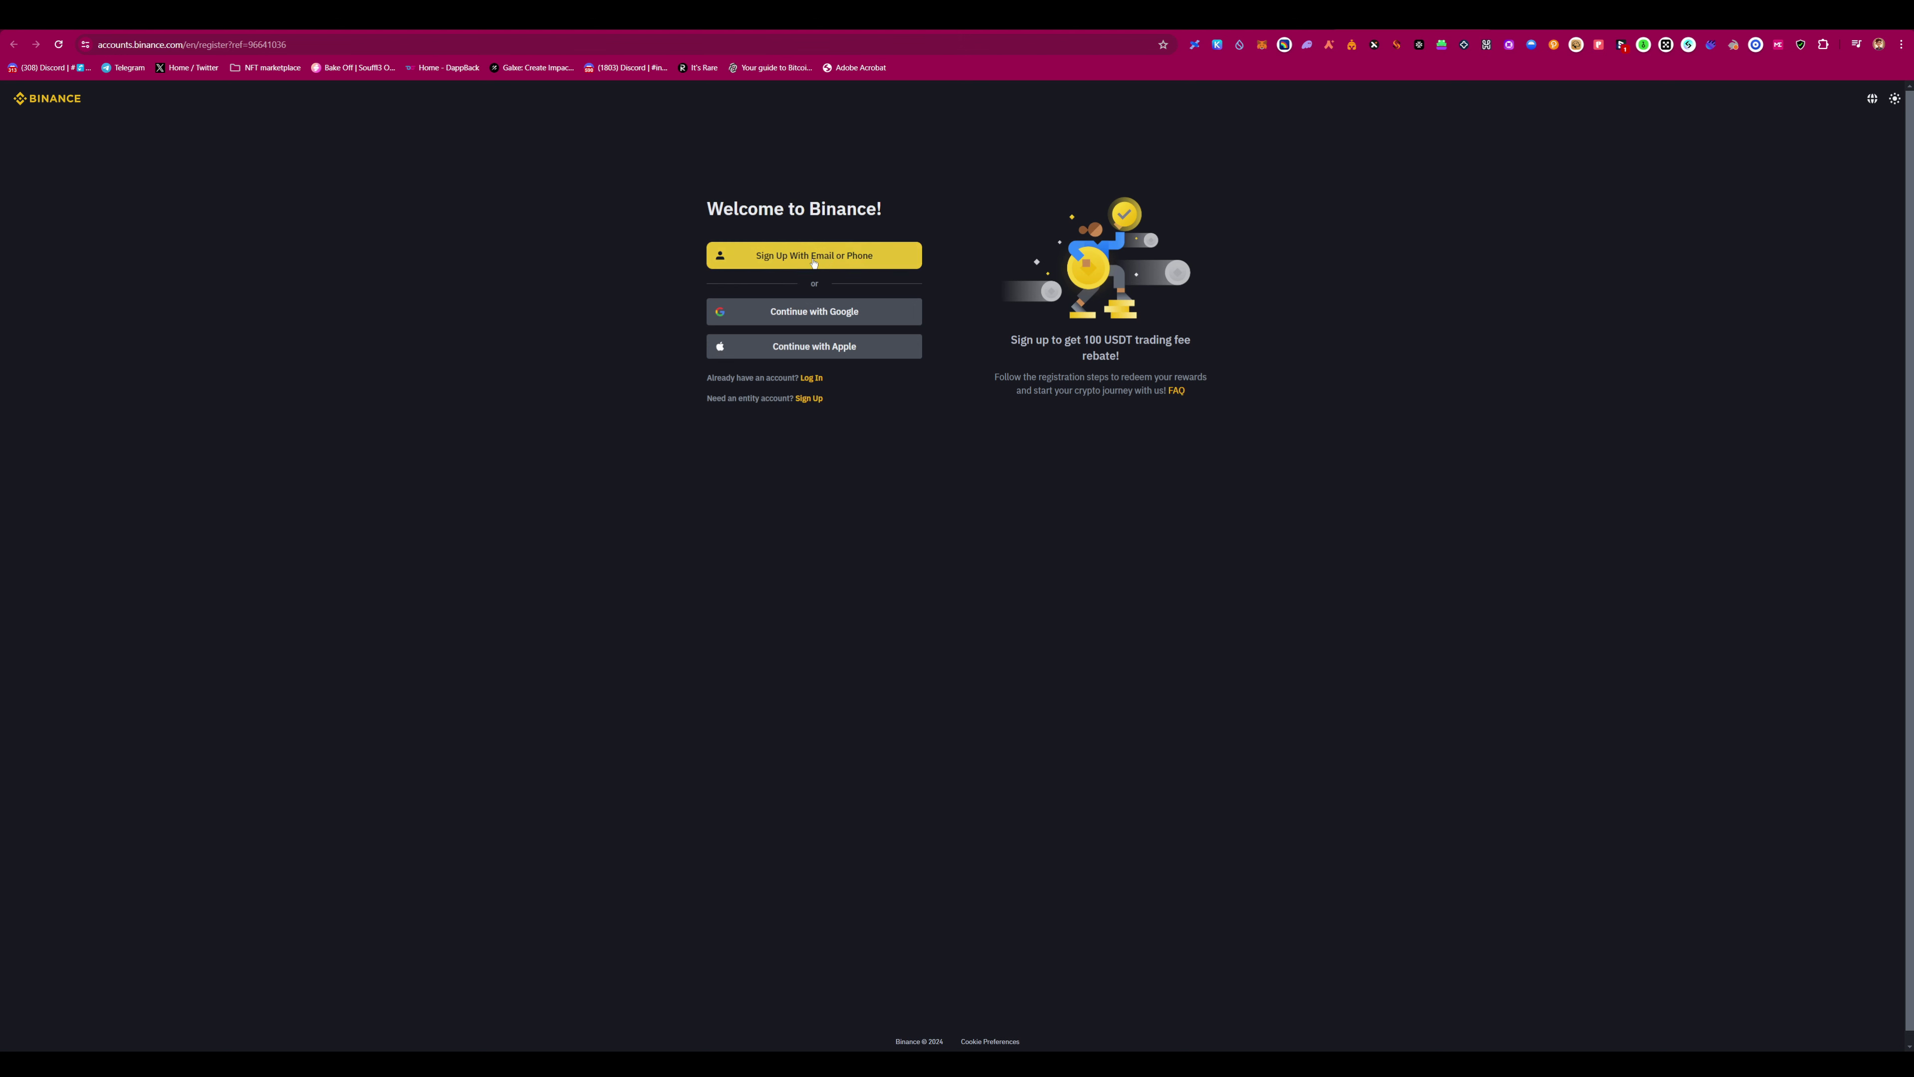
Sign up with e-mail, paste the account e-mail address and submit it for verification.
click(882, 254)
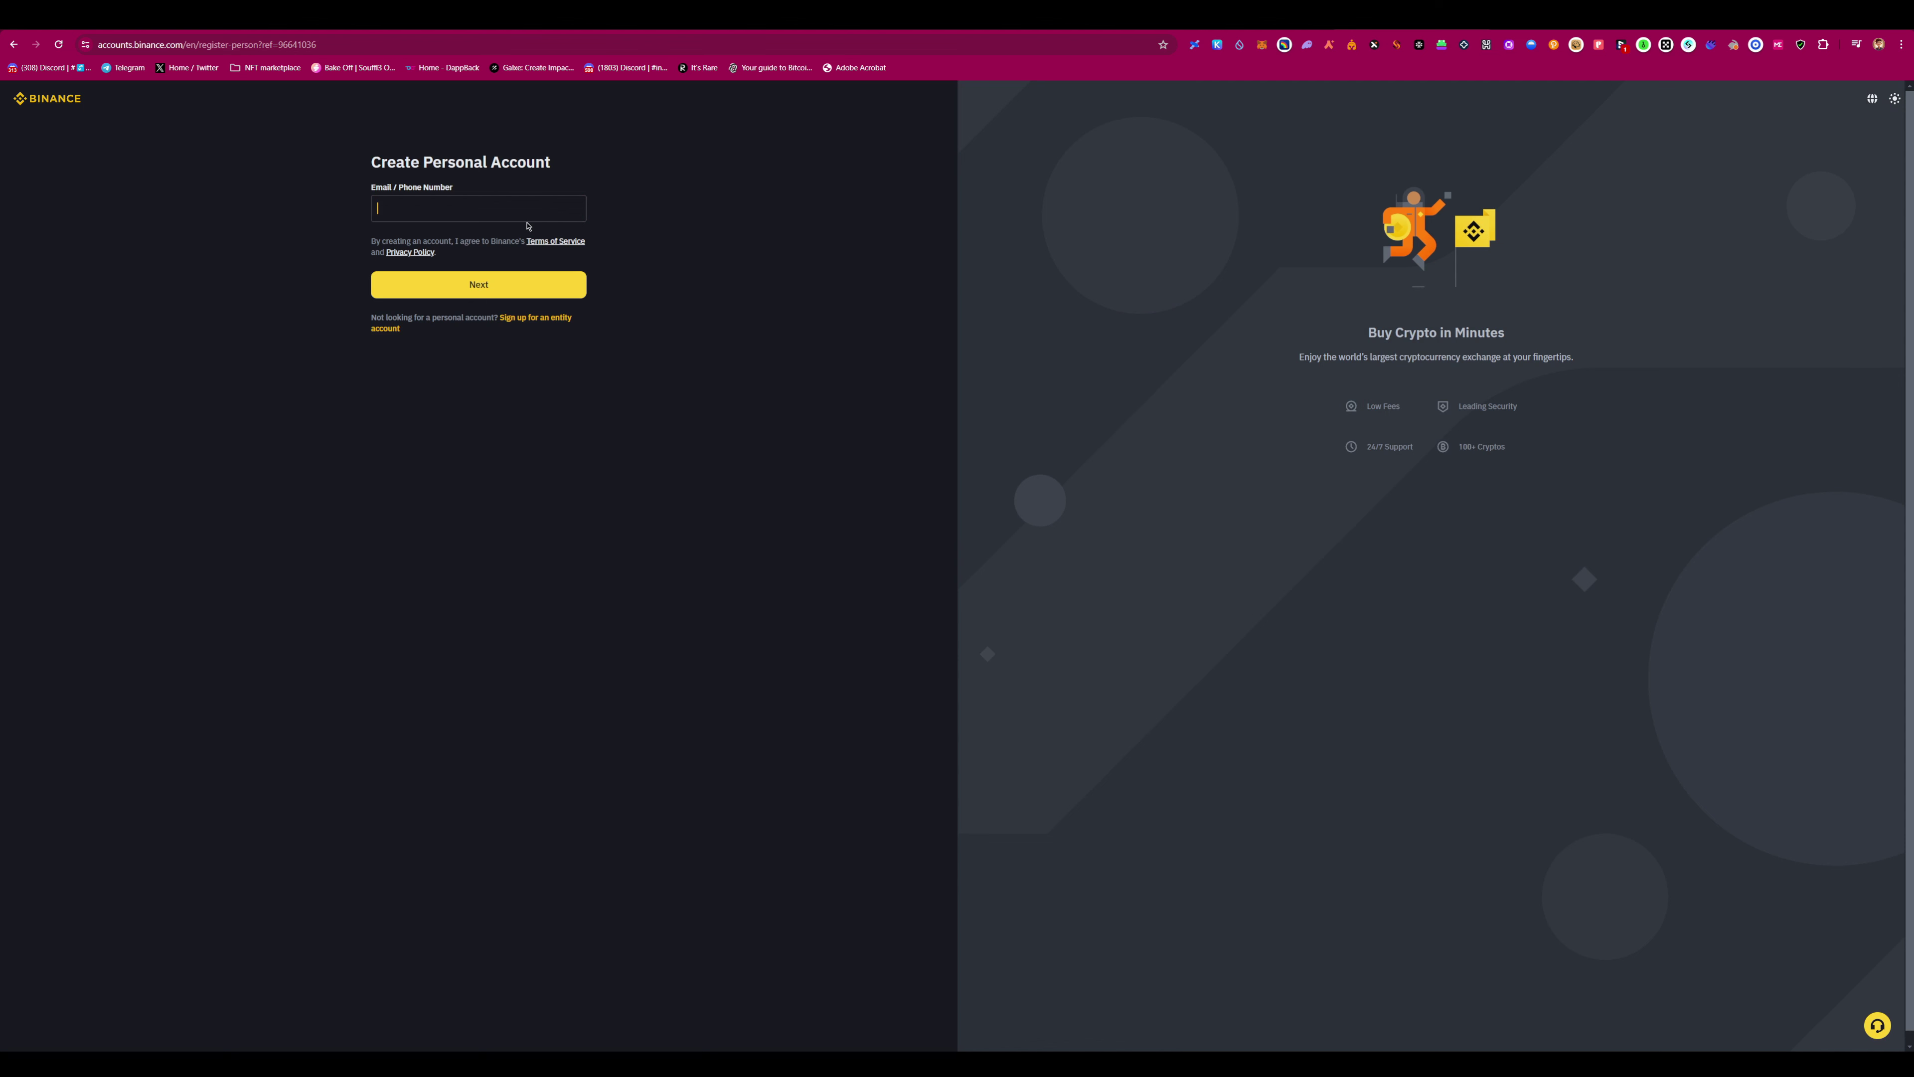
click(527, 220)
key(ctrl+v)
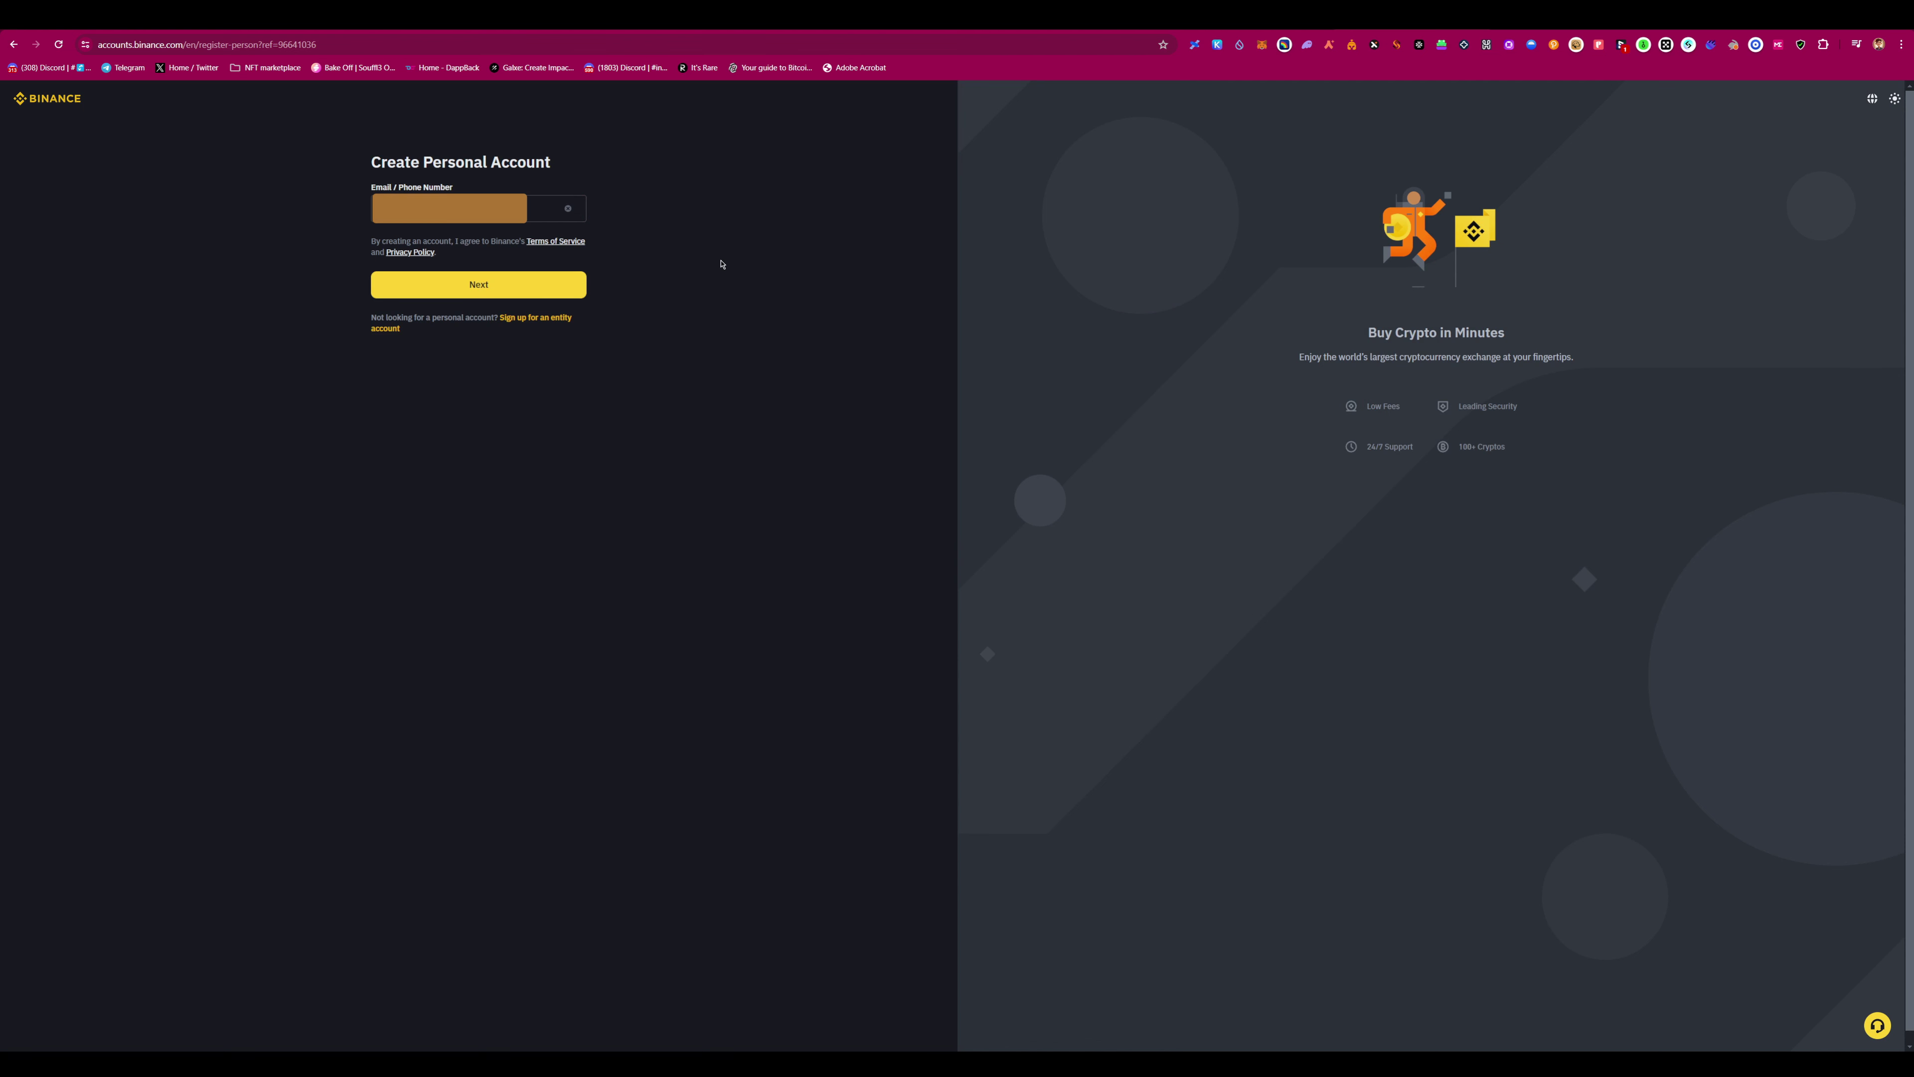
click(581, 290)
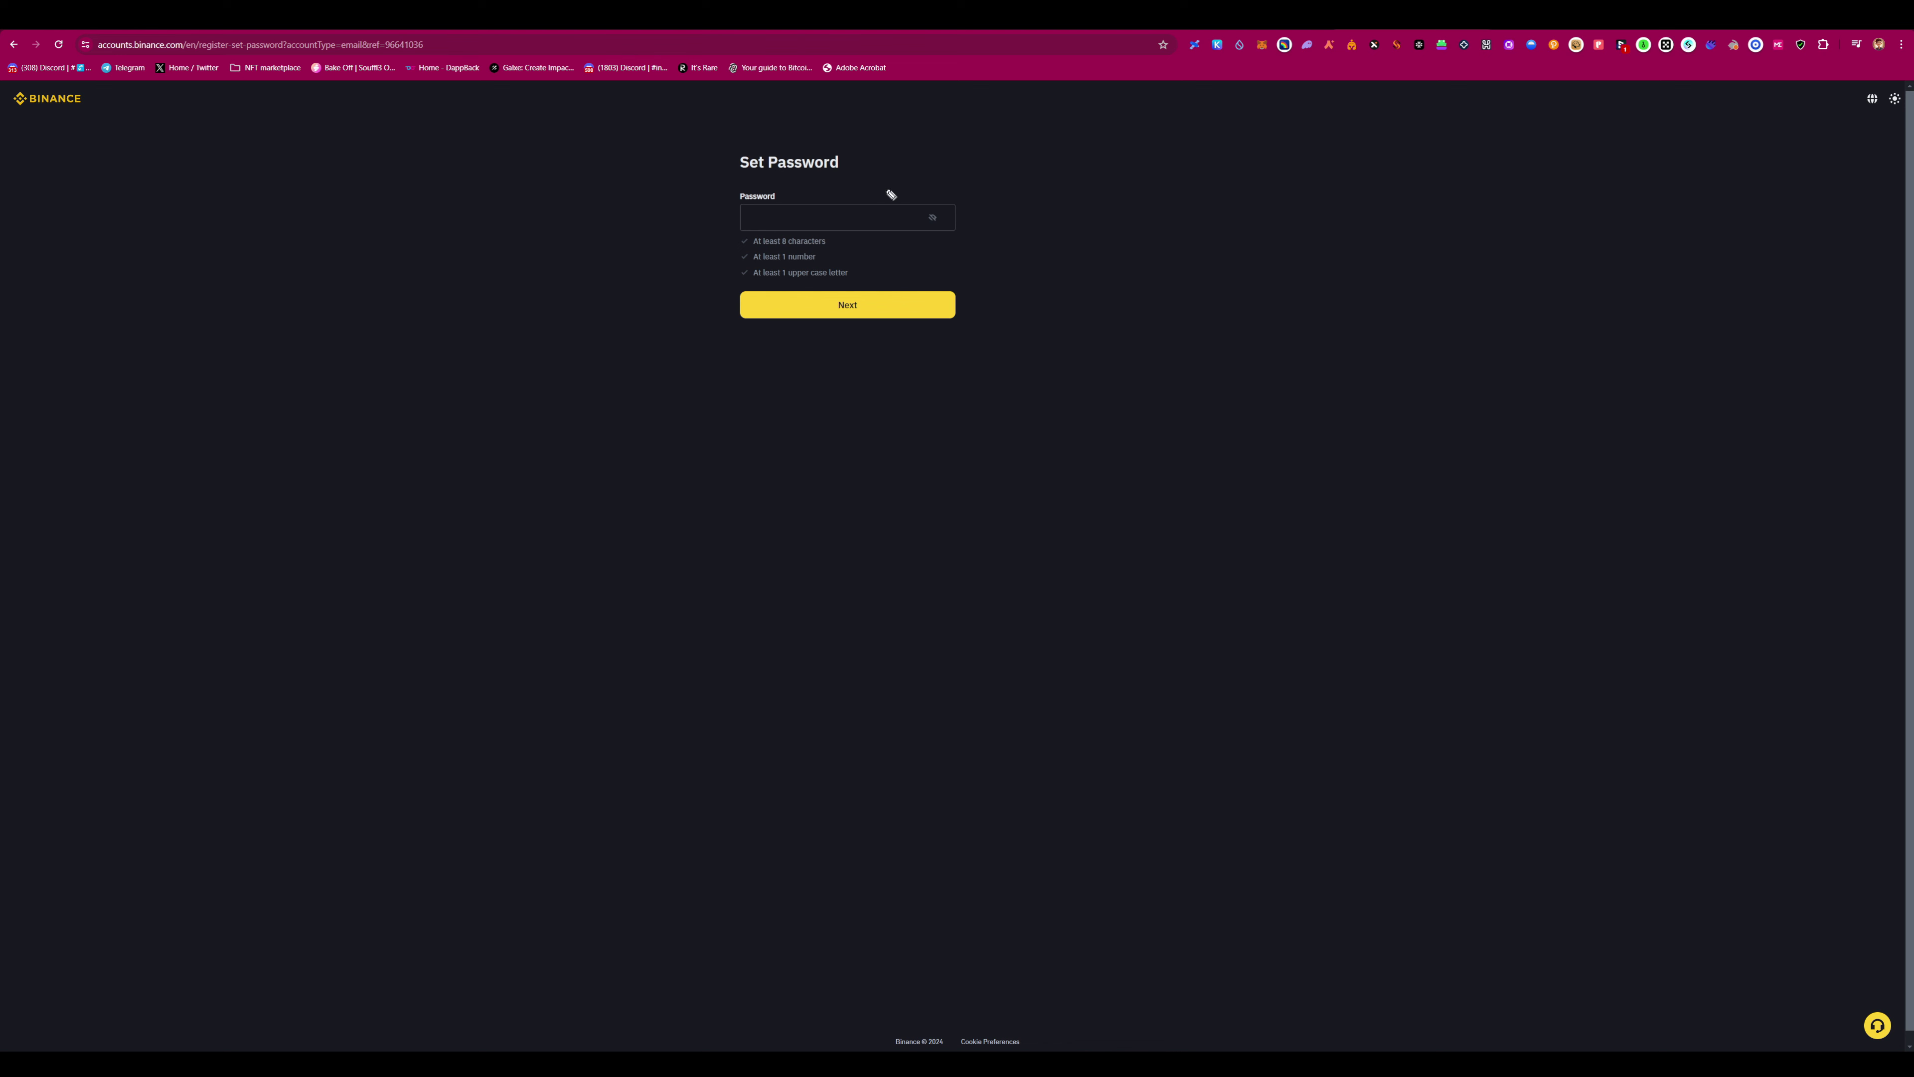
Fill the password field with Chrome's suggested strong password to create the account.
drag(736, 249, 830, 248)
drag(834, 235, 841, 281)
click(808, 221)
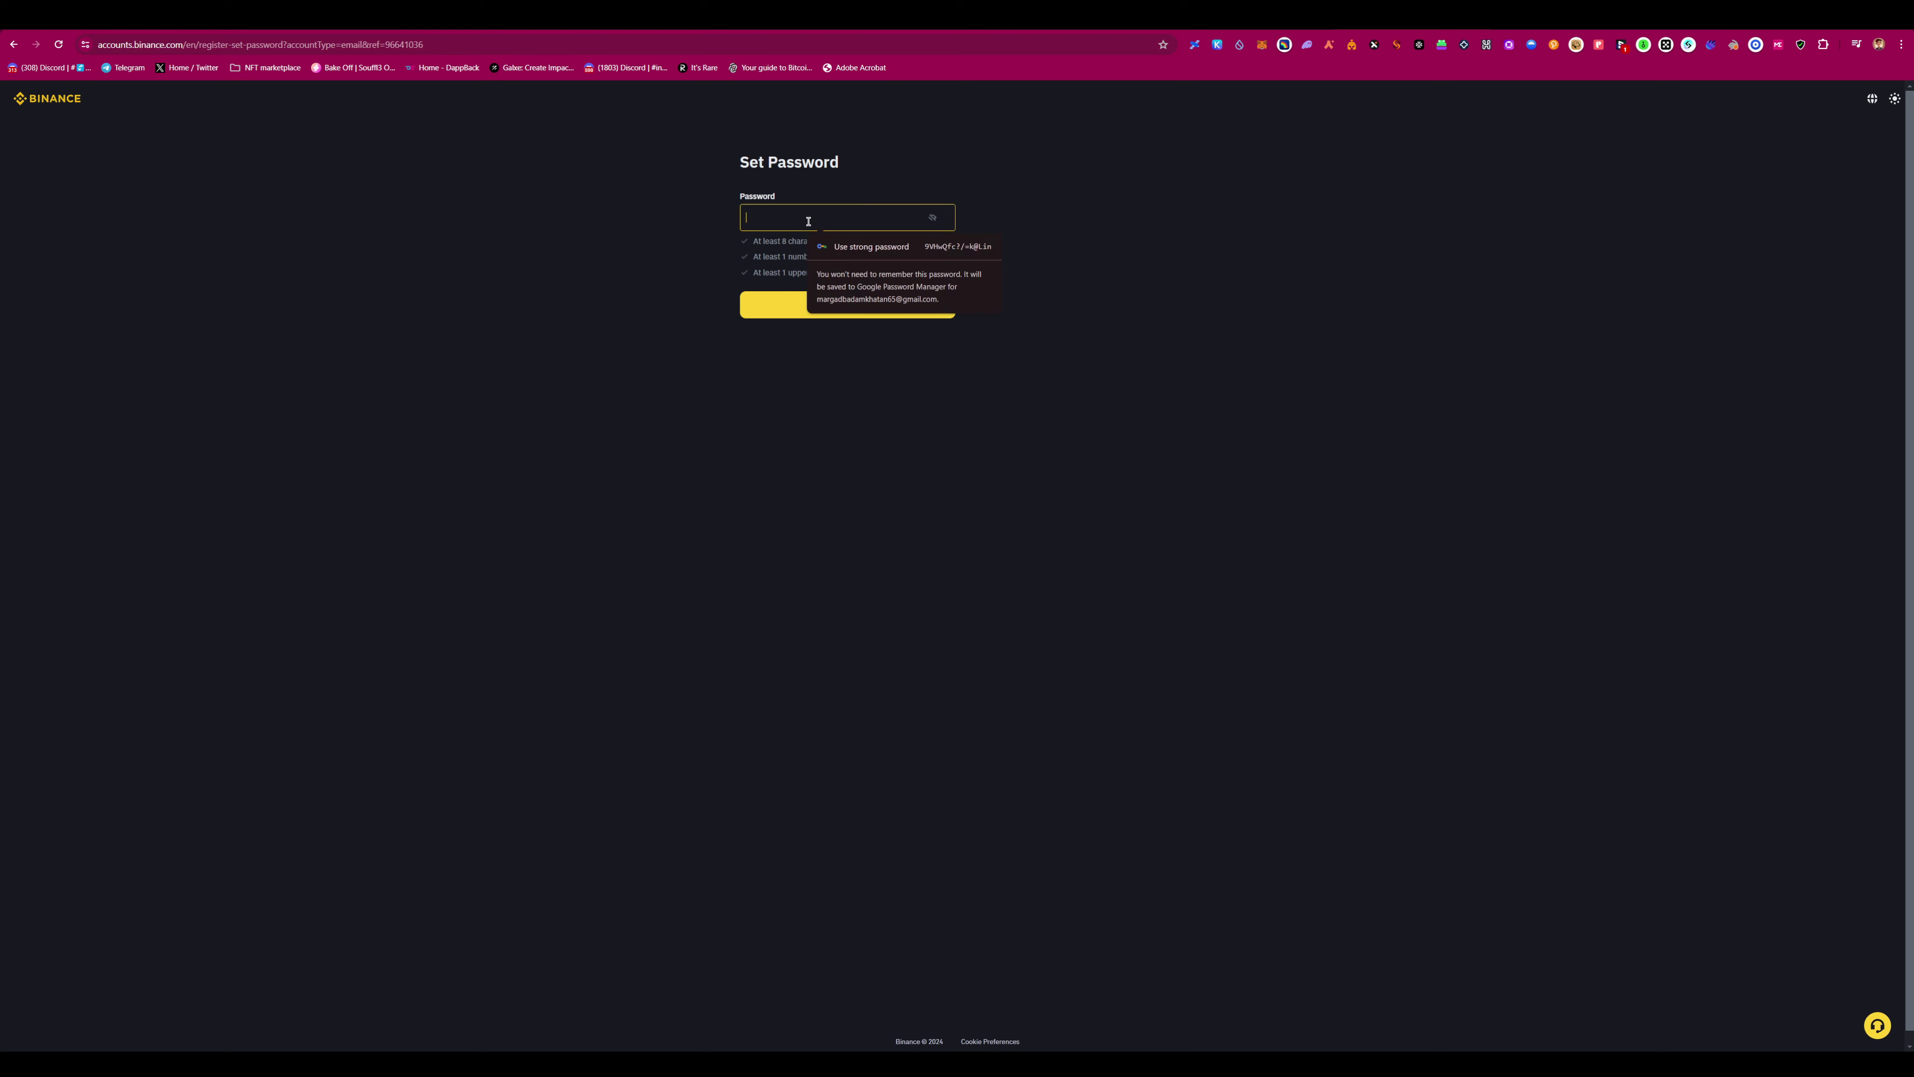
click(871, 247)
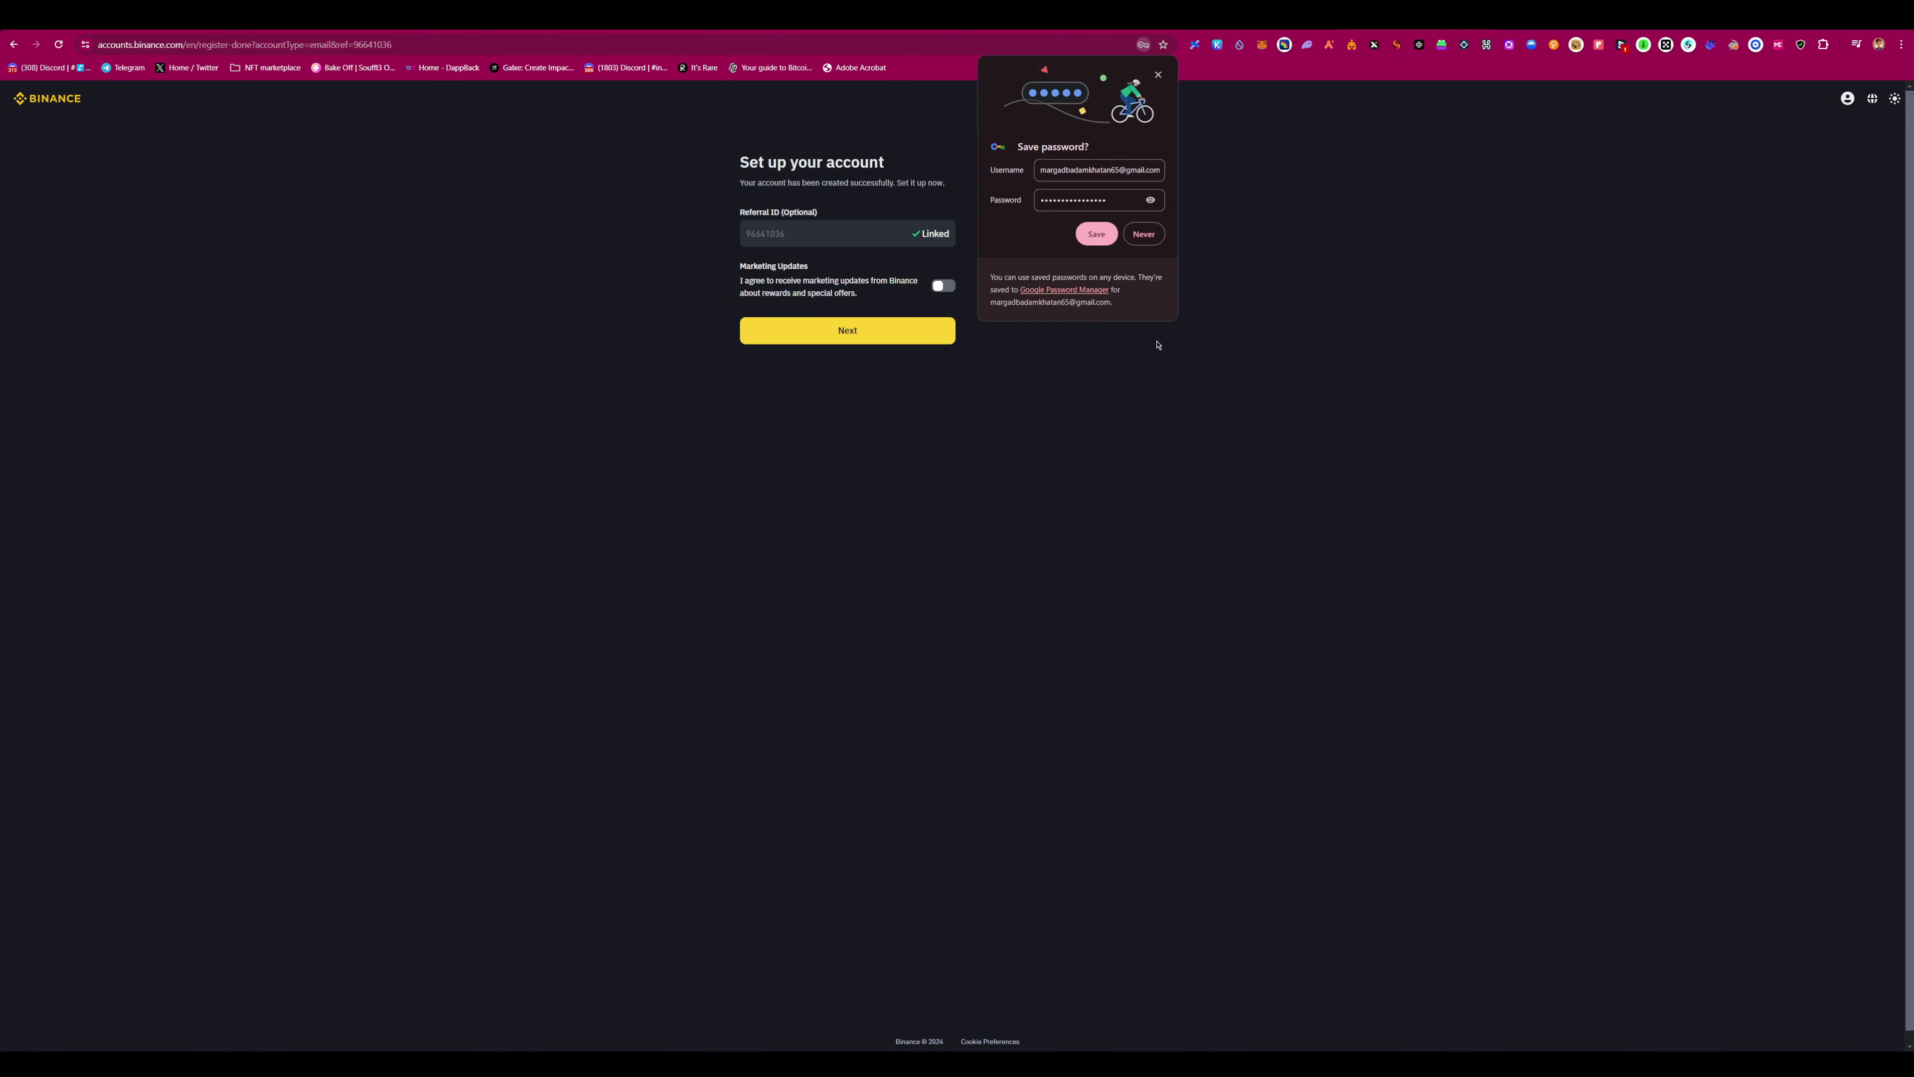
Save the password in Chrome, confirm the account setup and choose to stay logged in.
click(1097, 234)
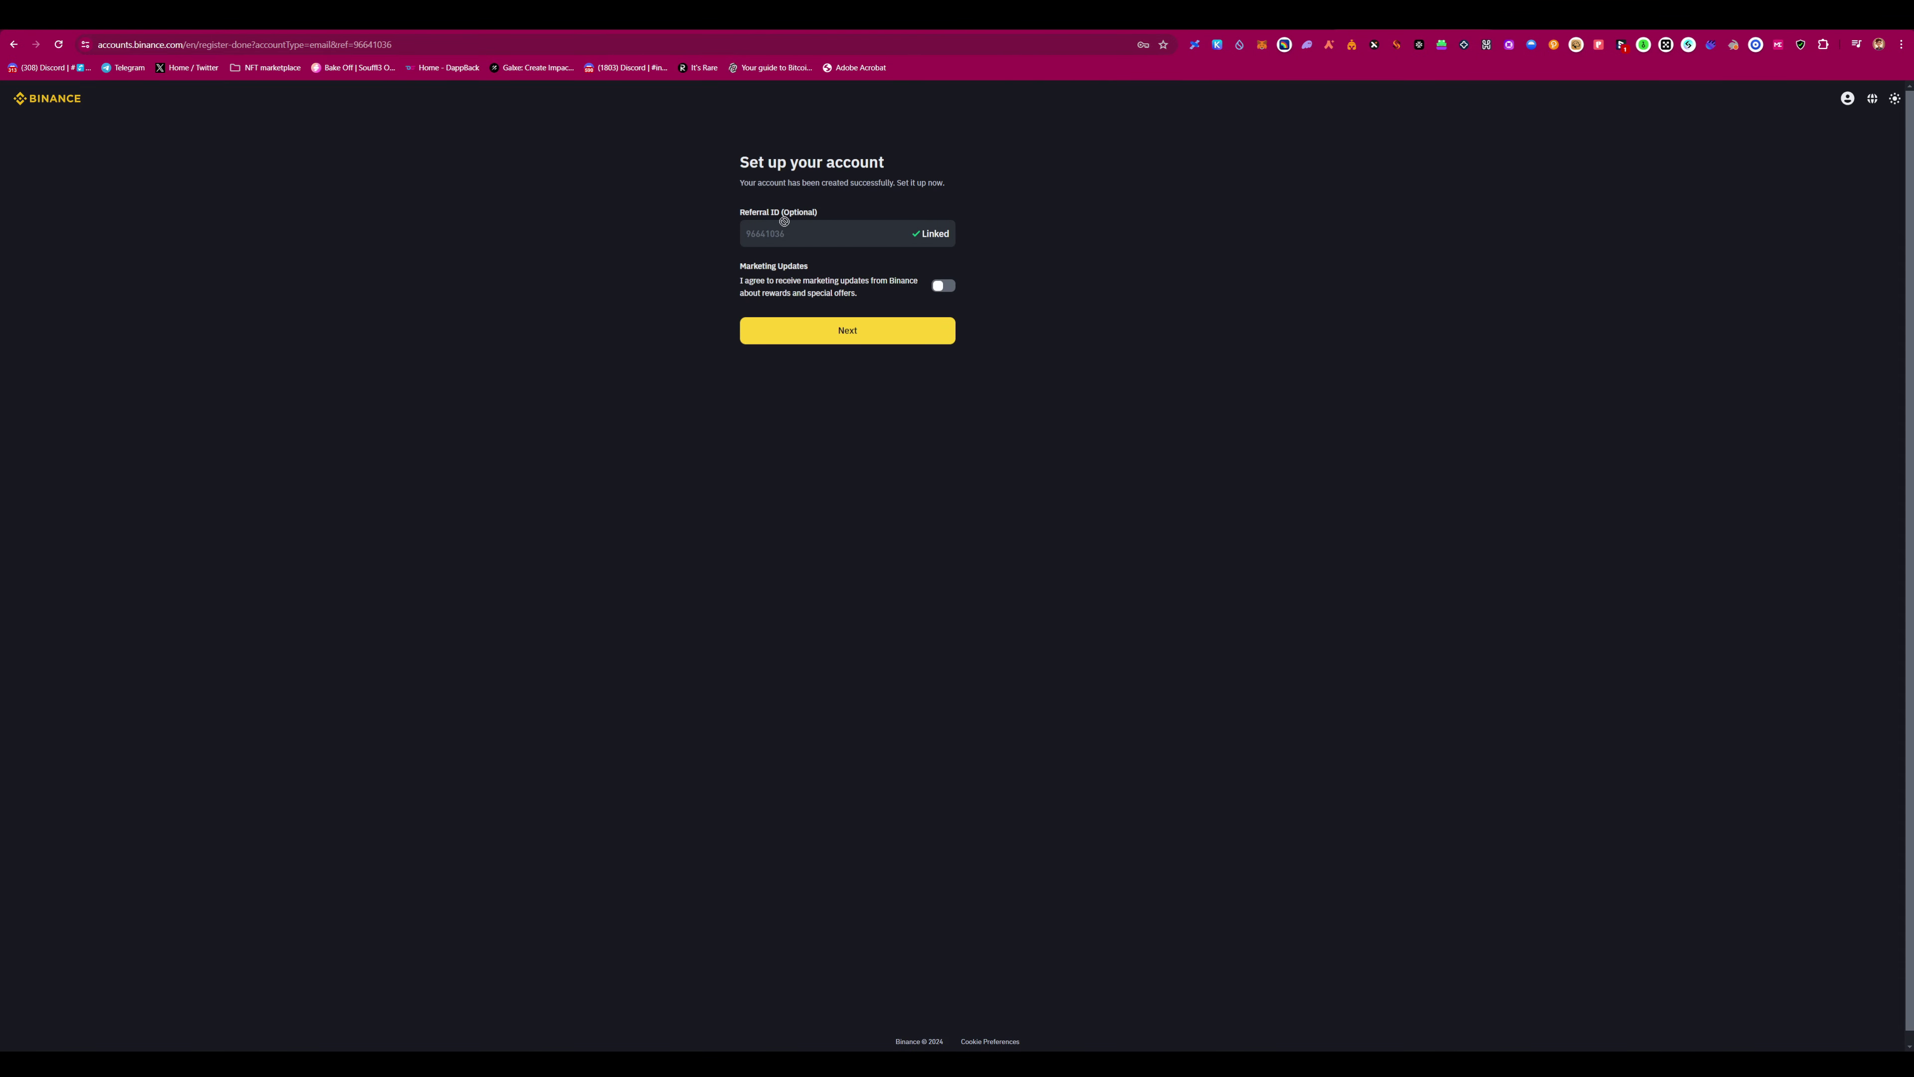
mouse_move(735, 212)
mouse_down()
mouse_move(855, 253)
mouse_move(742, 255)
mouse_move(784, 250)
mouse_up()
mouse_move(831, 226)
mouse_down()
mouse_move(770, 243)
mouse_move(790, 242)
mouse_up()
mouse_move(943, 219)
mouse_down()
mouse_move(897, 235)
mouse_move(939, 227)
mouse_up()
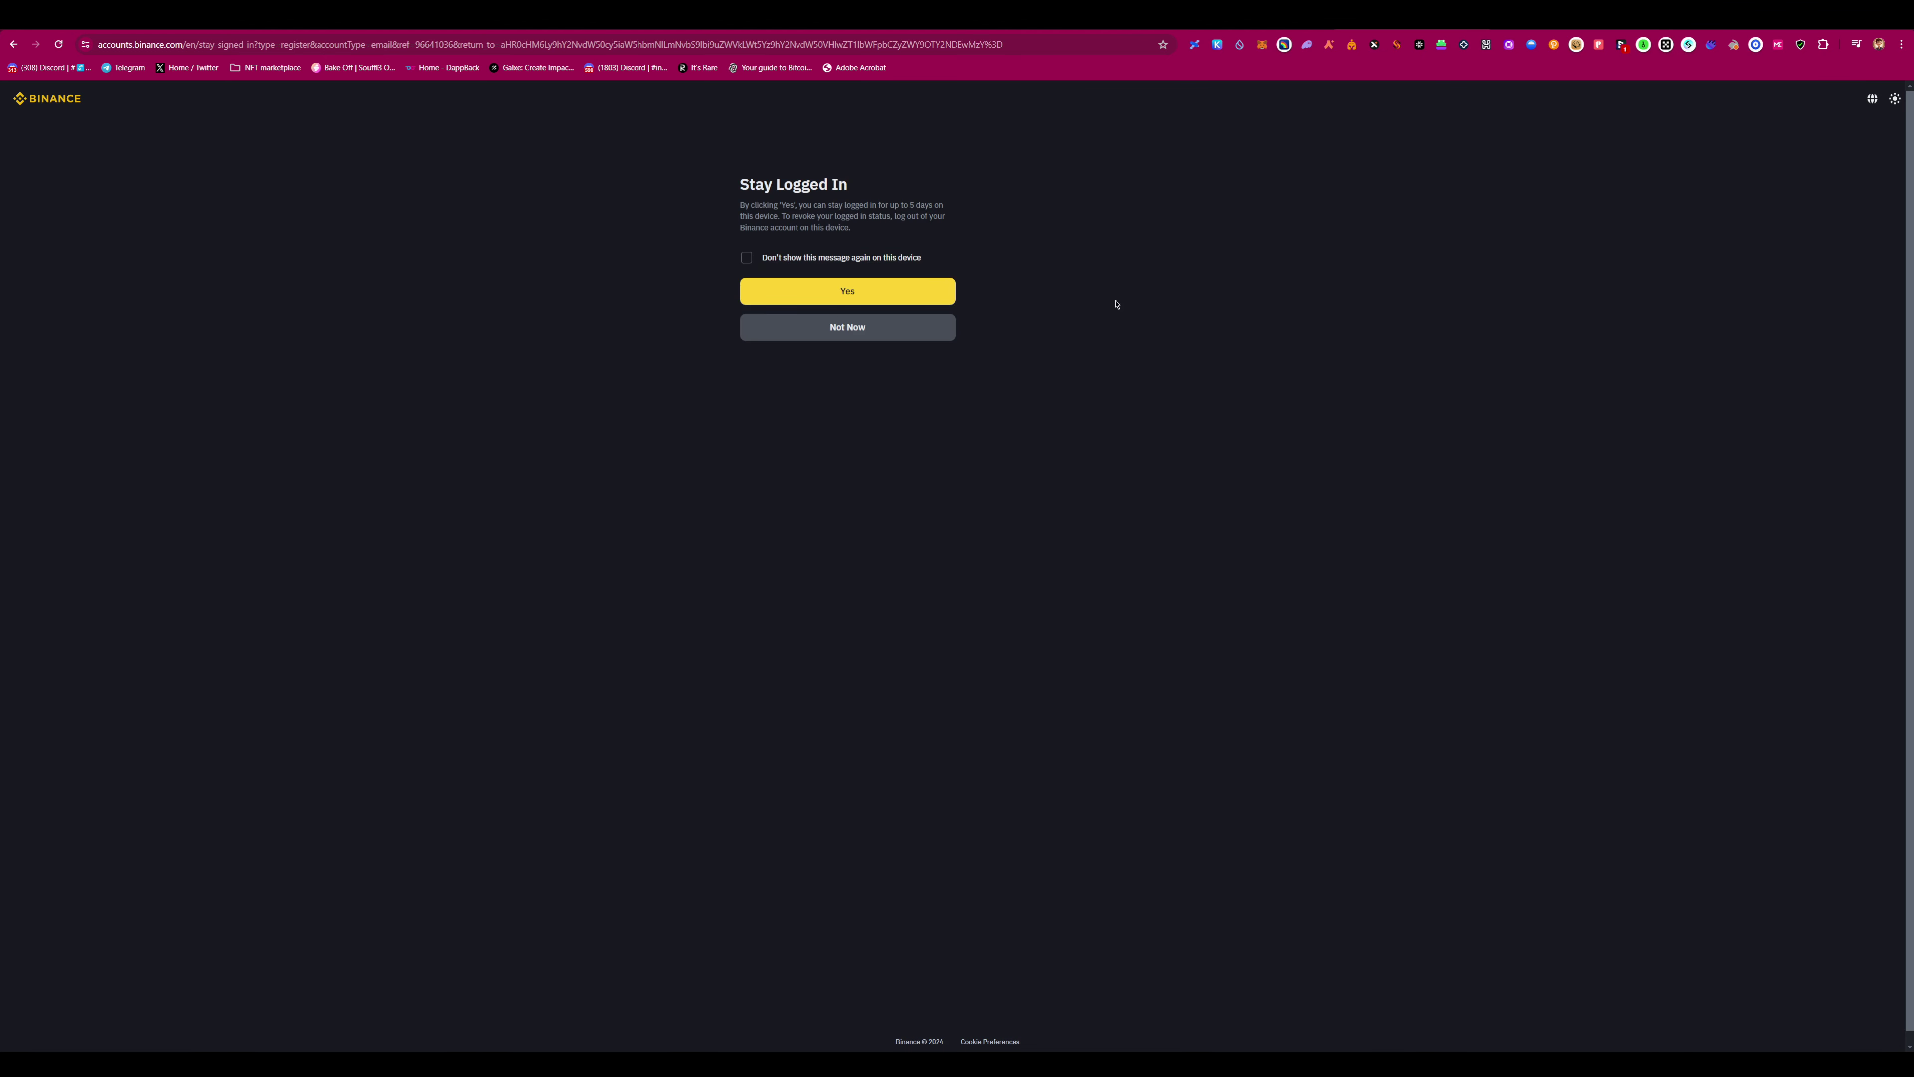
click(854, 294)
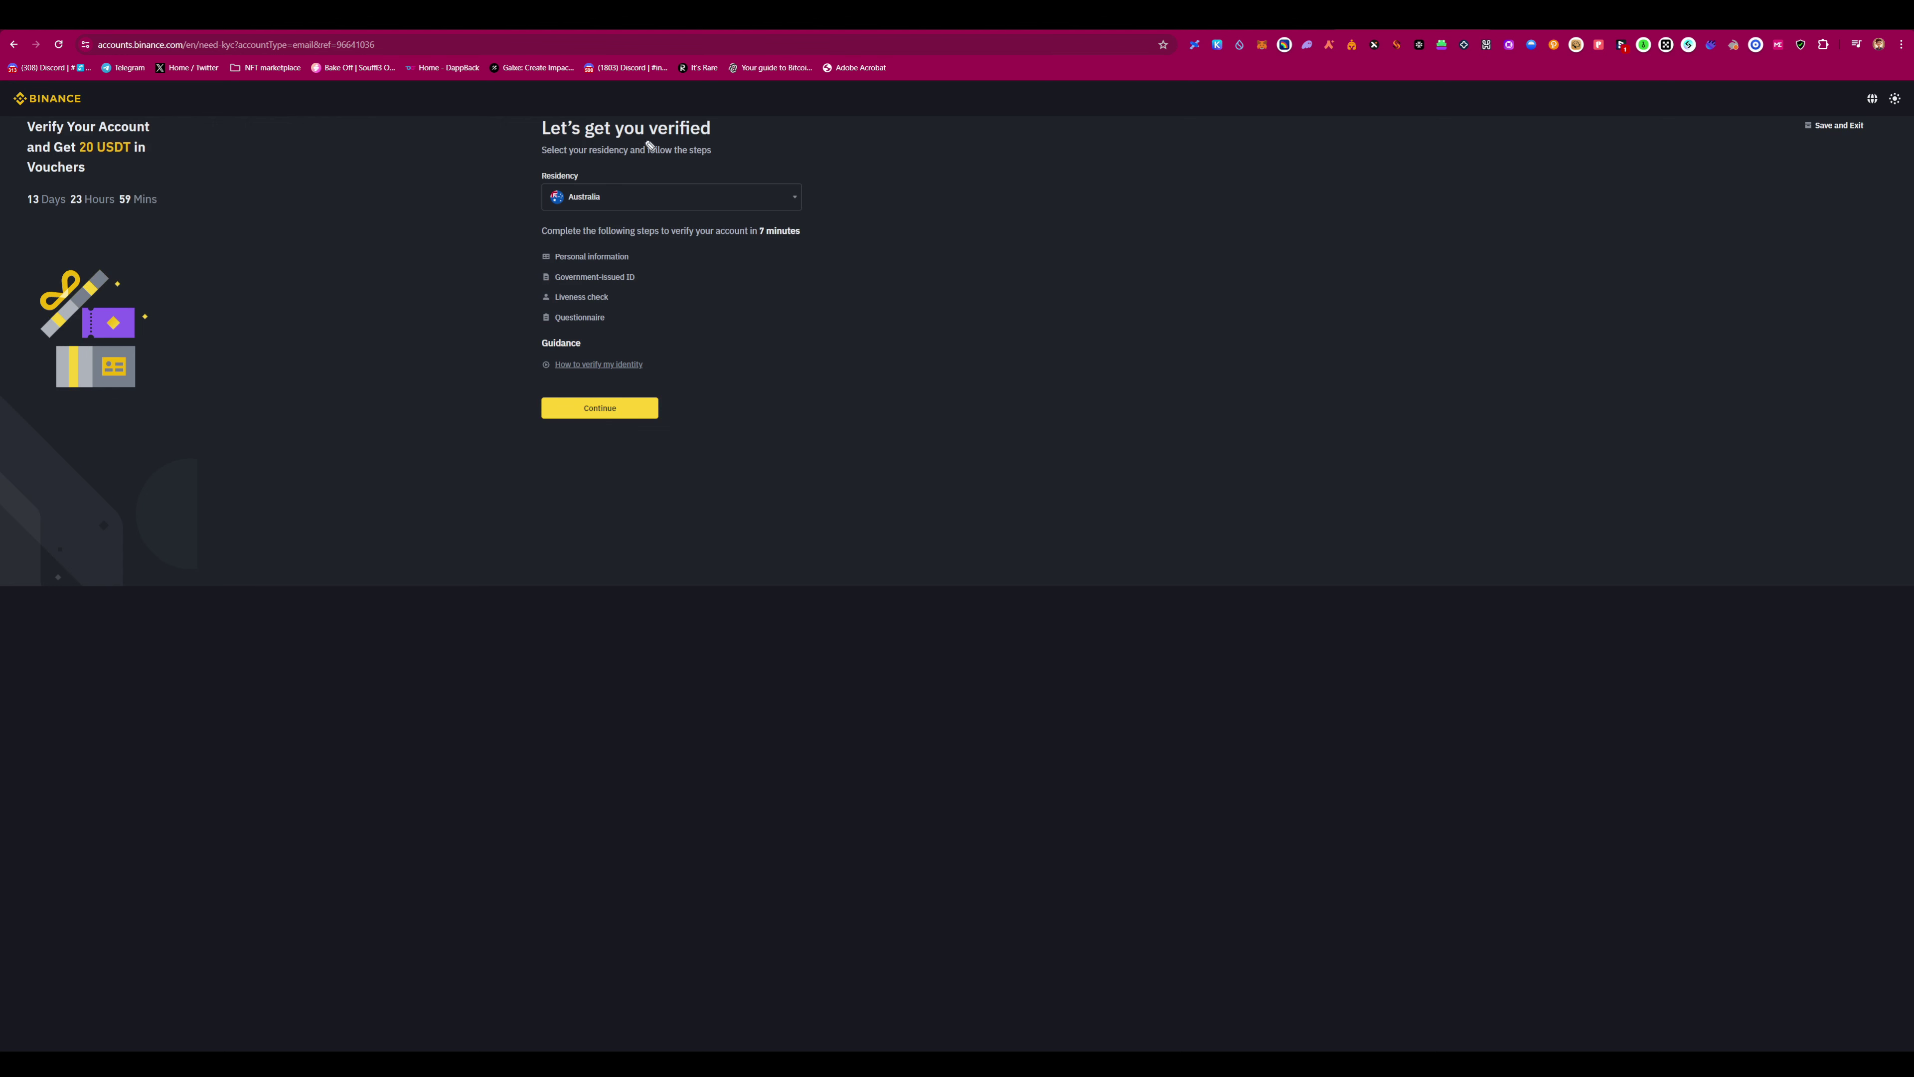
Search the residency list for 'mongoli' and set residency to Mongolia.
drag(605, 141, 700, 141)
key(Escape)
mouse_move(165, 121)
mouse_down()
mouse_move(172, 203)
mouse_move(87, 213)
mouse_up()
drag(103, 161, 145, 156)
drag(28, 183, 87, 177)
key(Escape)
click(694, 197)
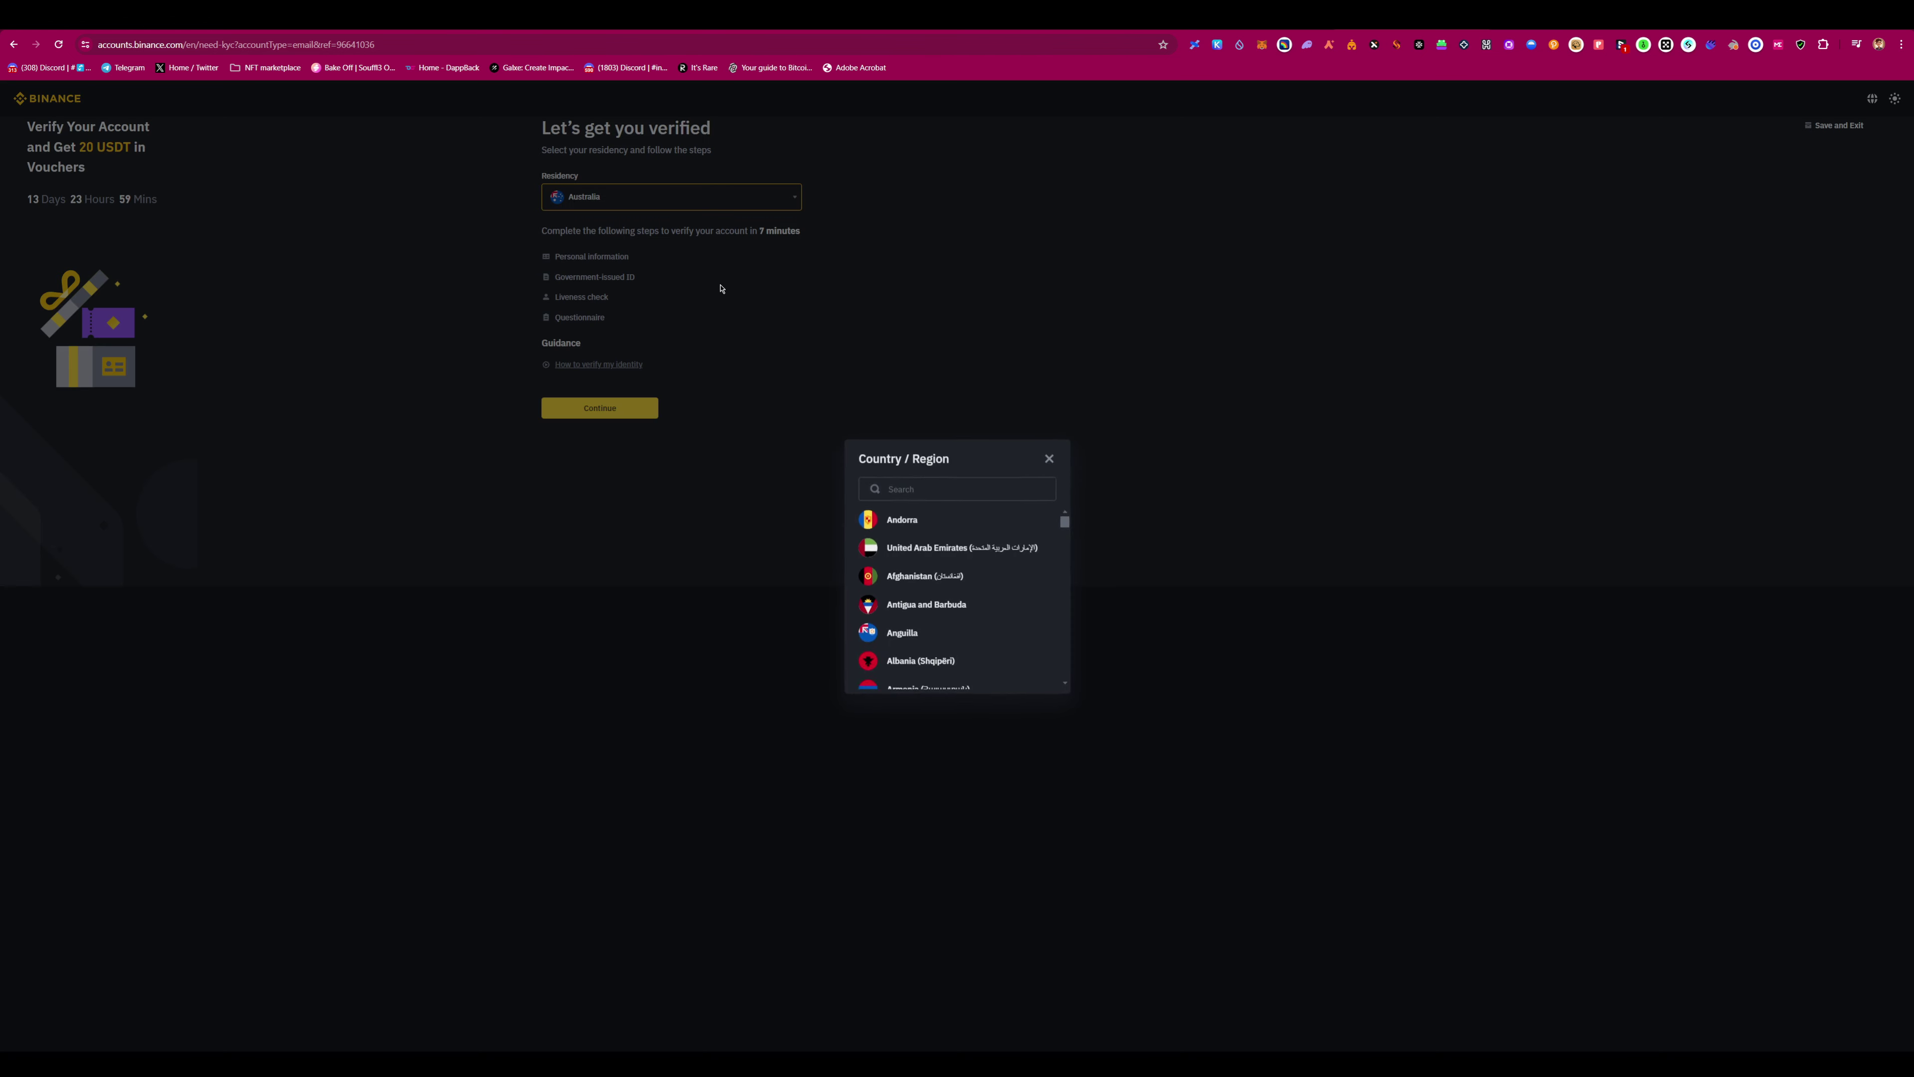
text(mono)
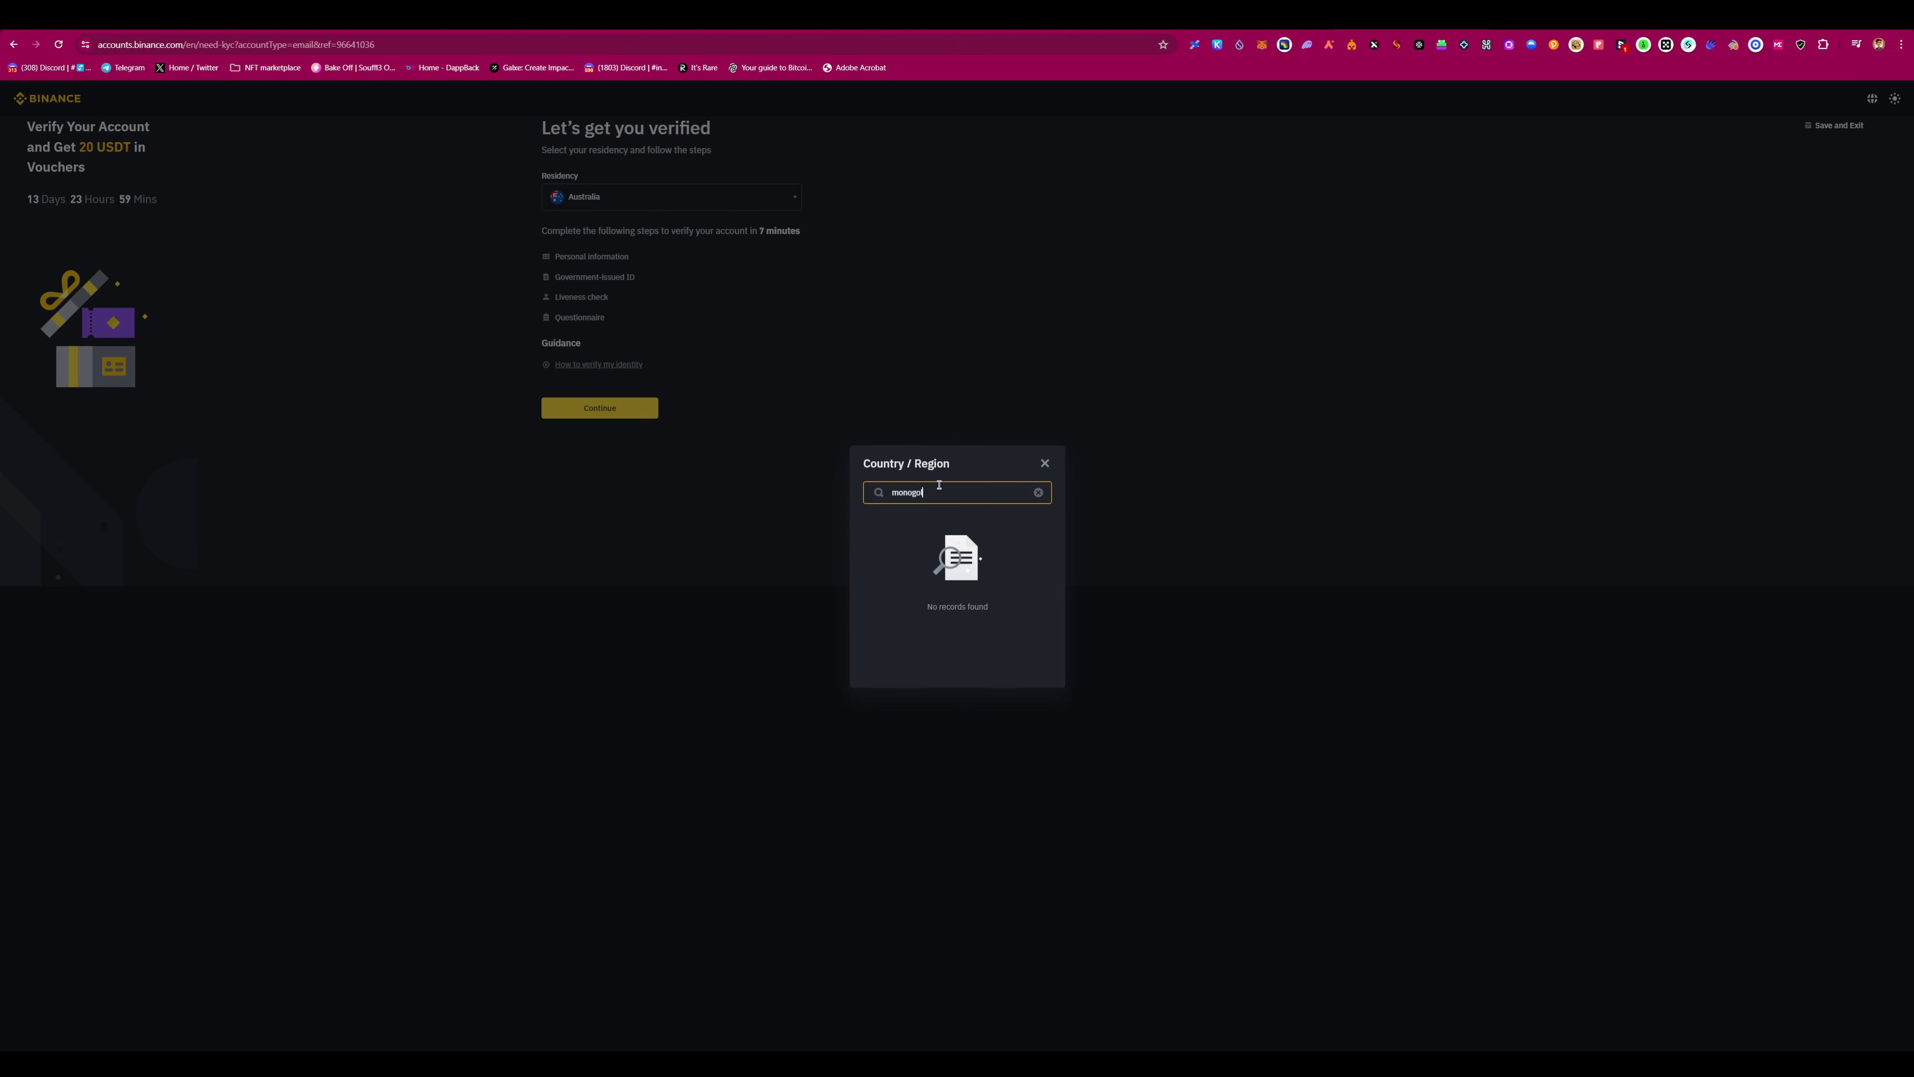
text(go)
key(BackSpace)
key(BackSpace)
key(BackSpace)
text(g)
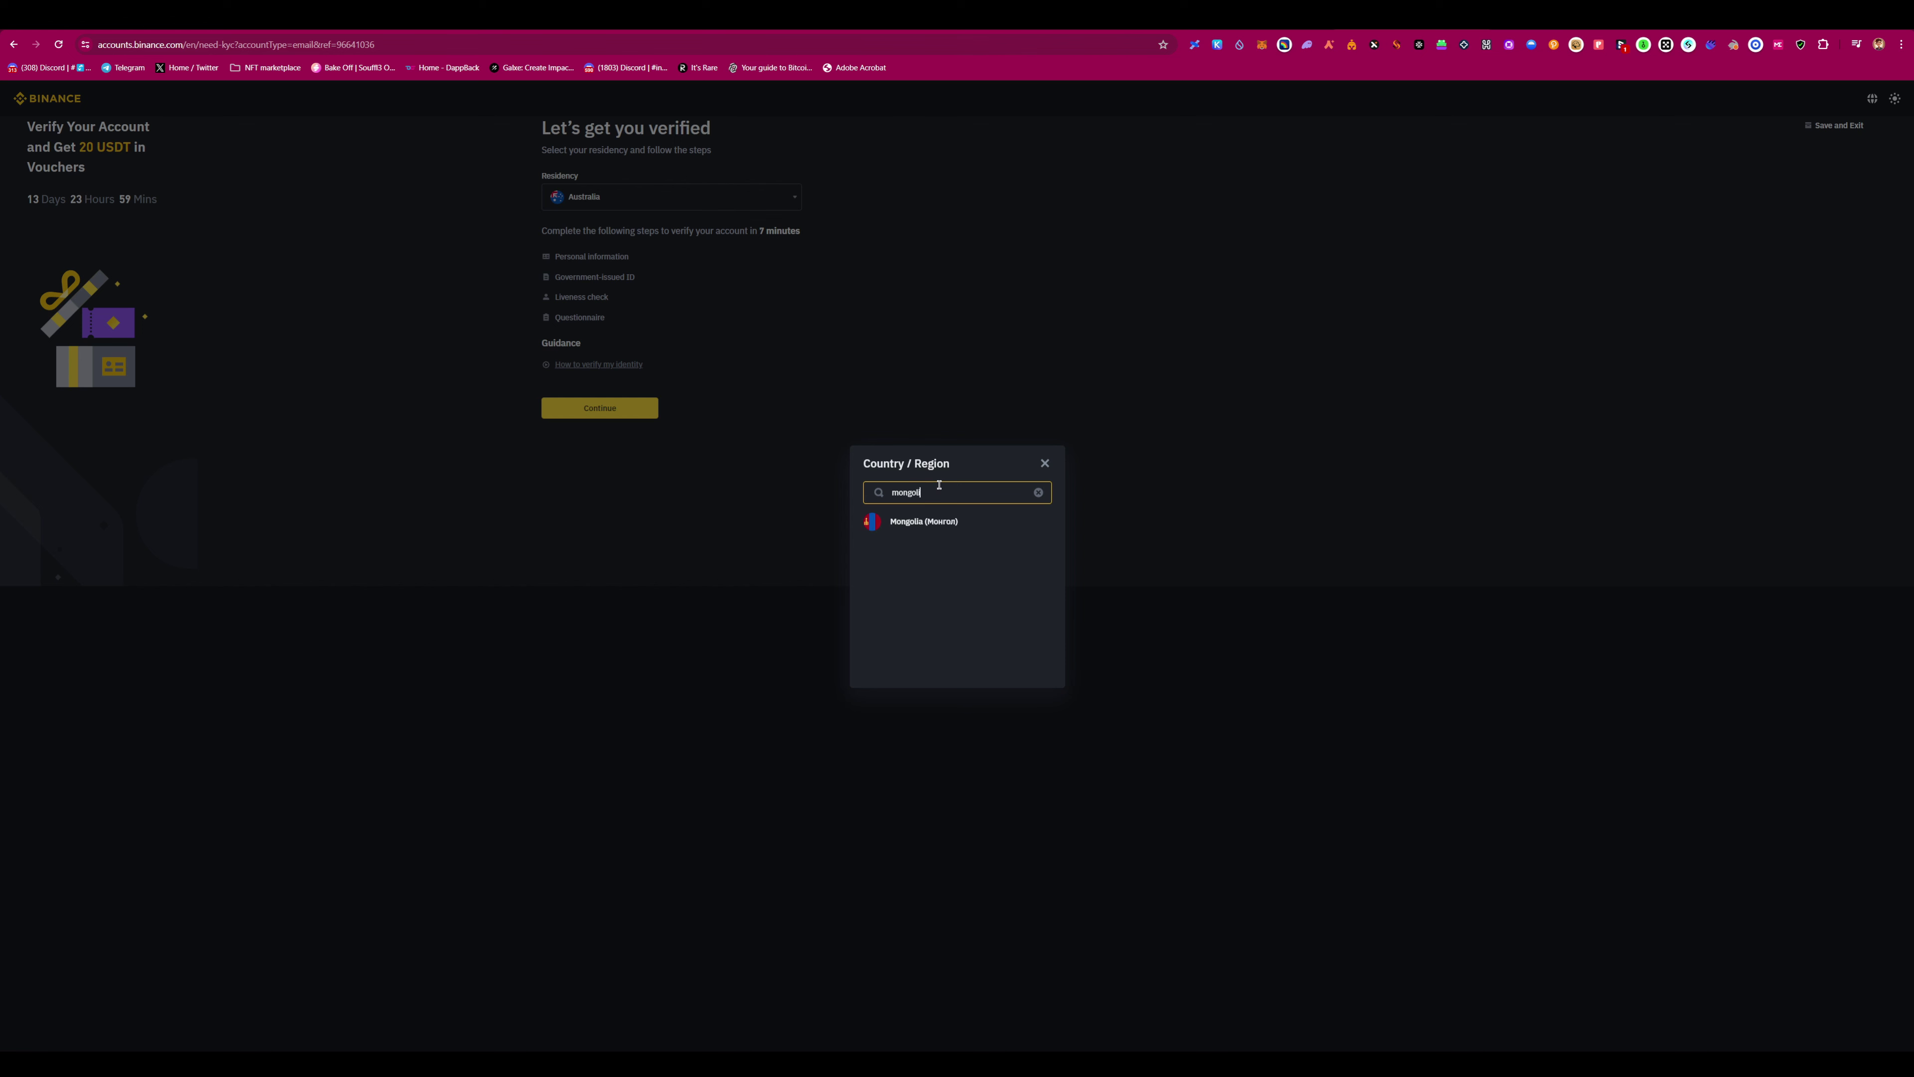
text(oli)
click(934, 522)
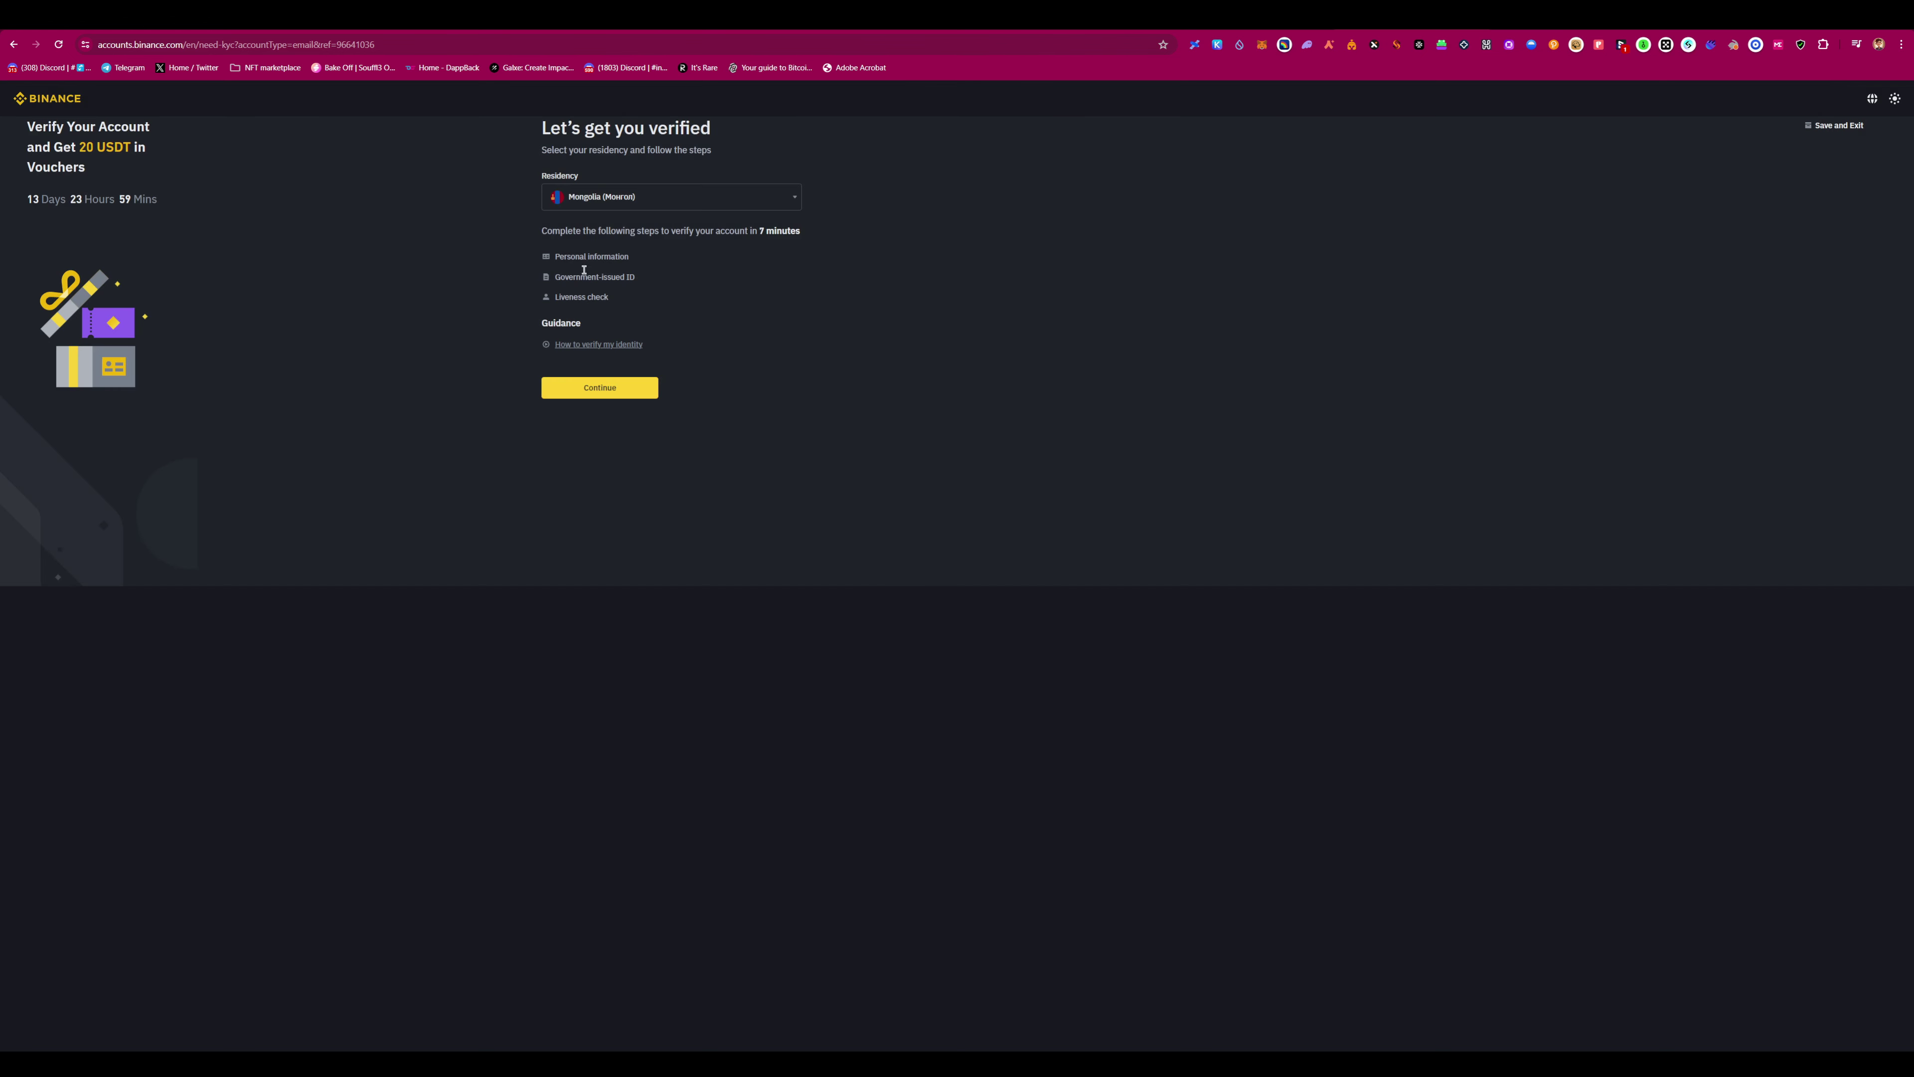
Continue to Personal Information and set nationality to Mongolia (Монгол).
click(602, 407)
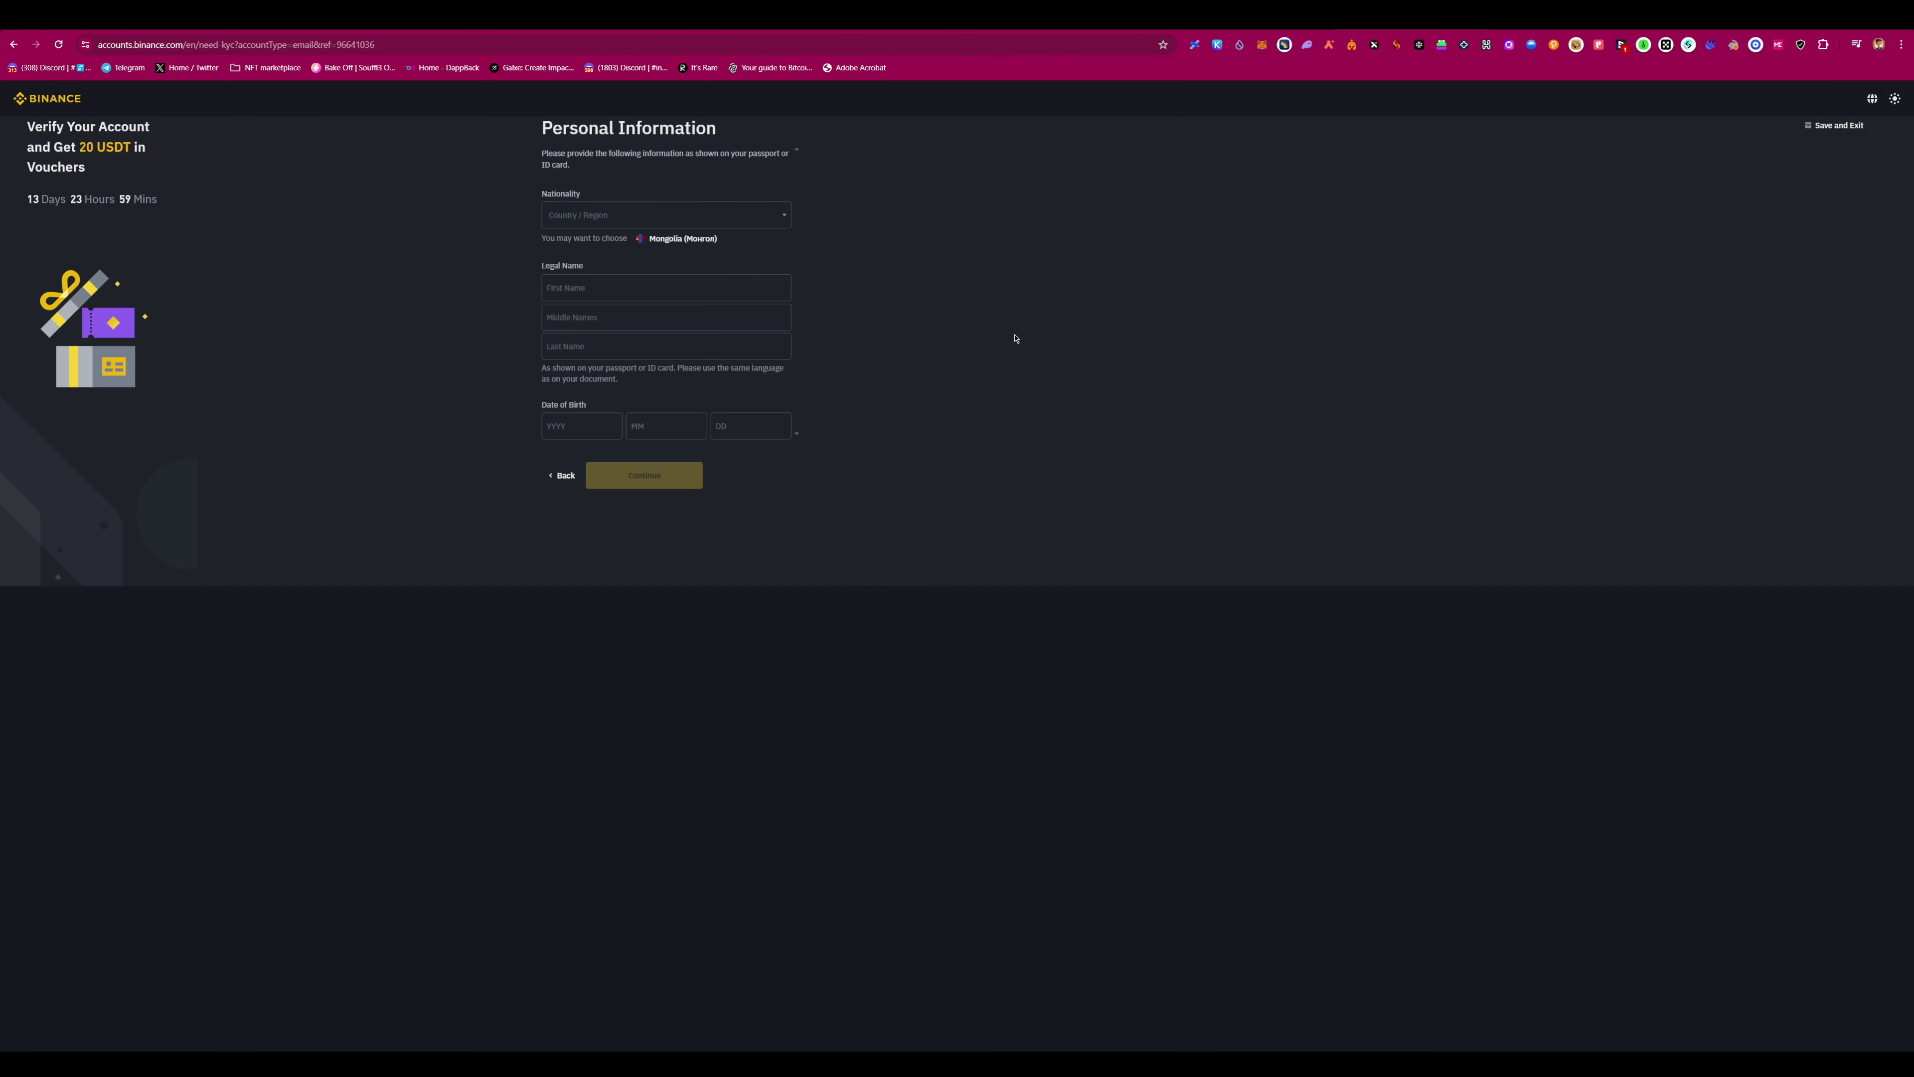
click(780, 214)
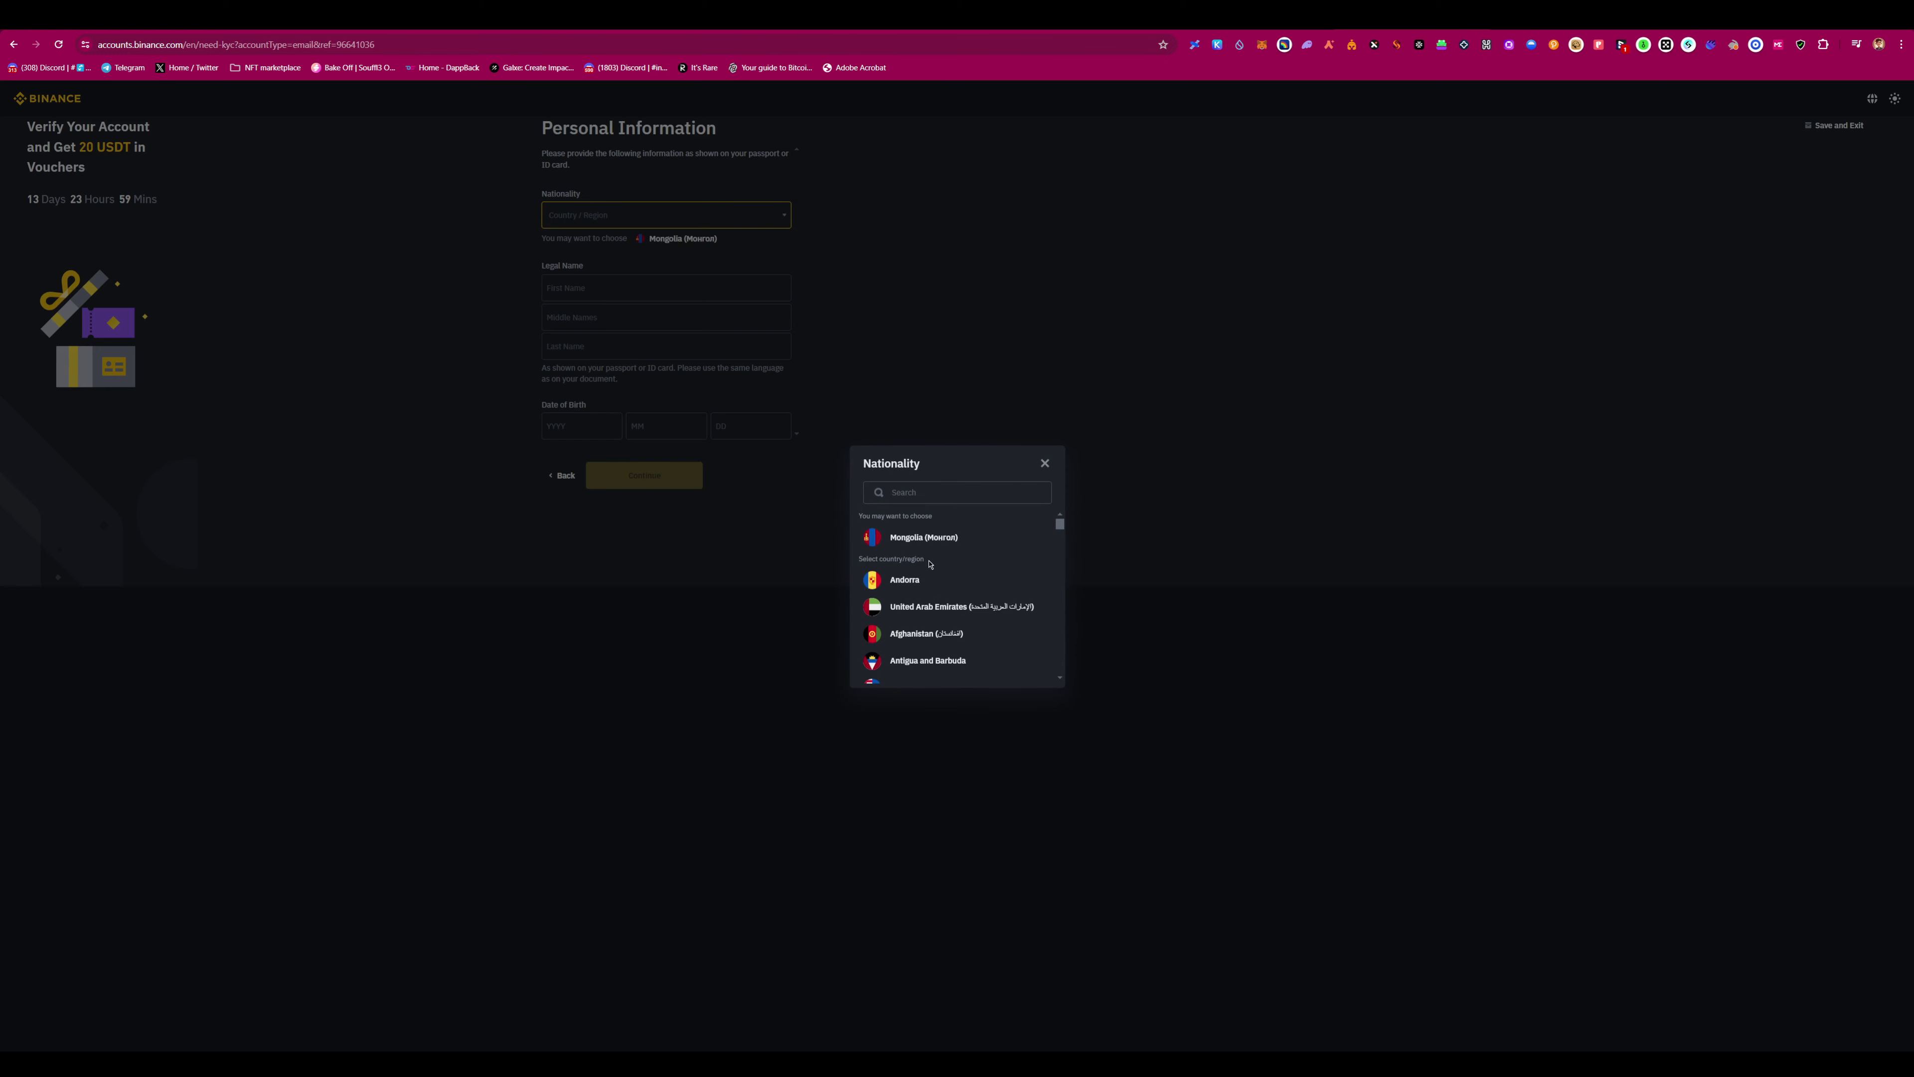
click(942, 534)
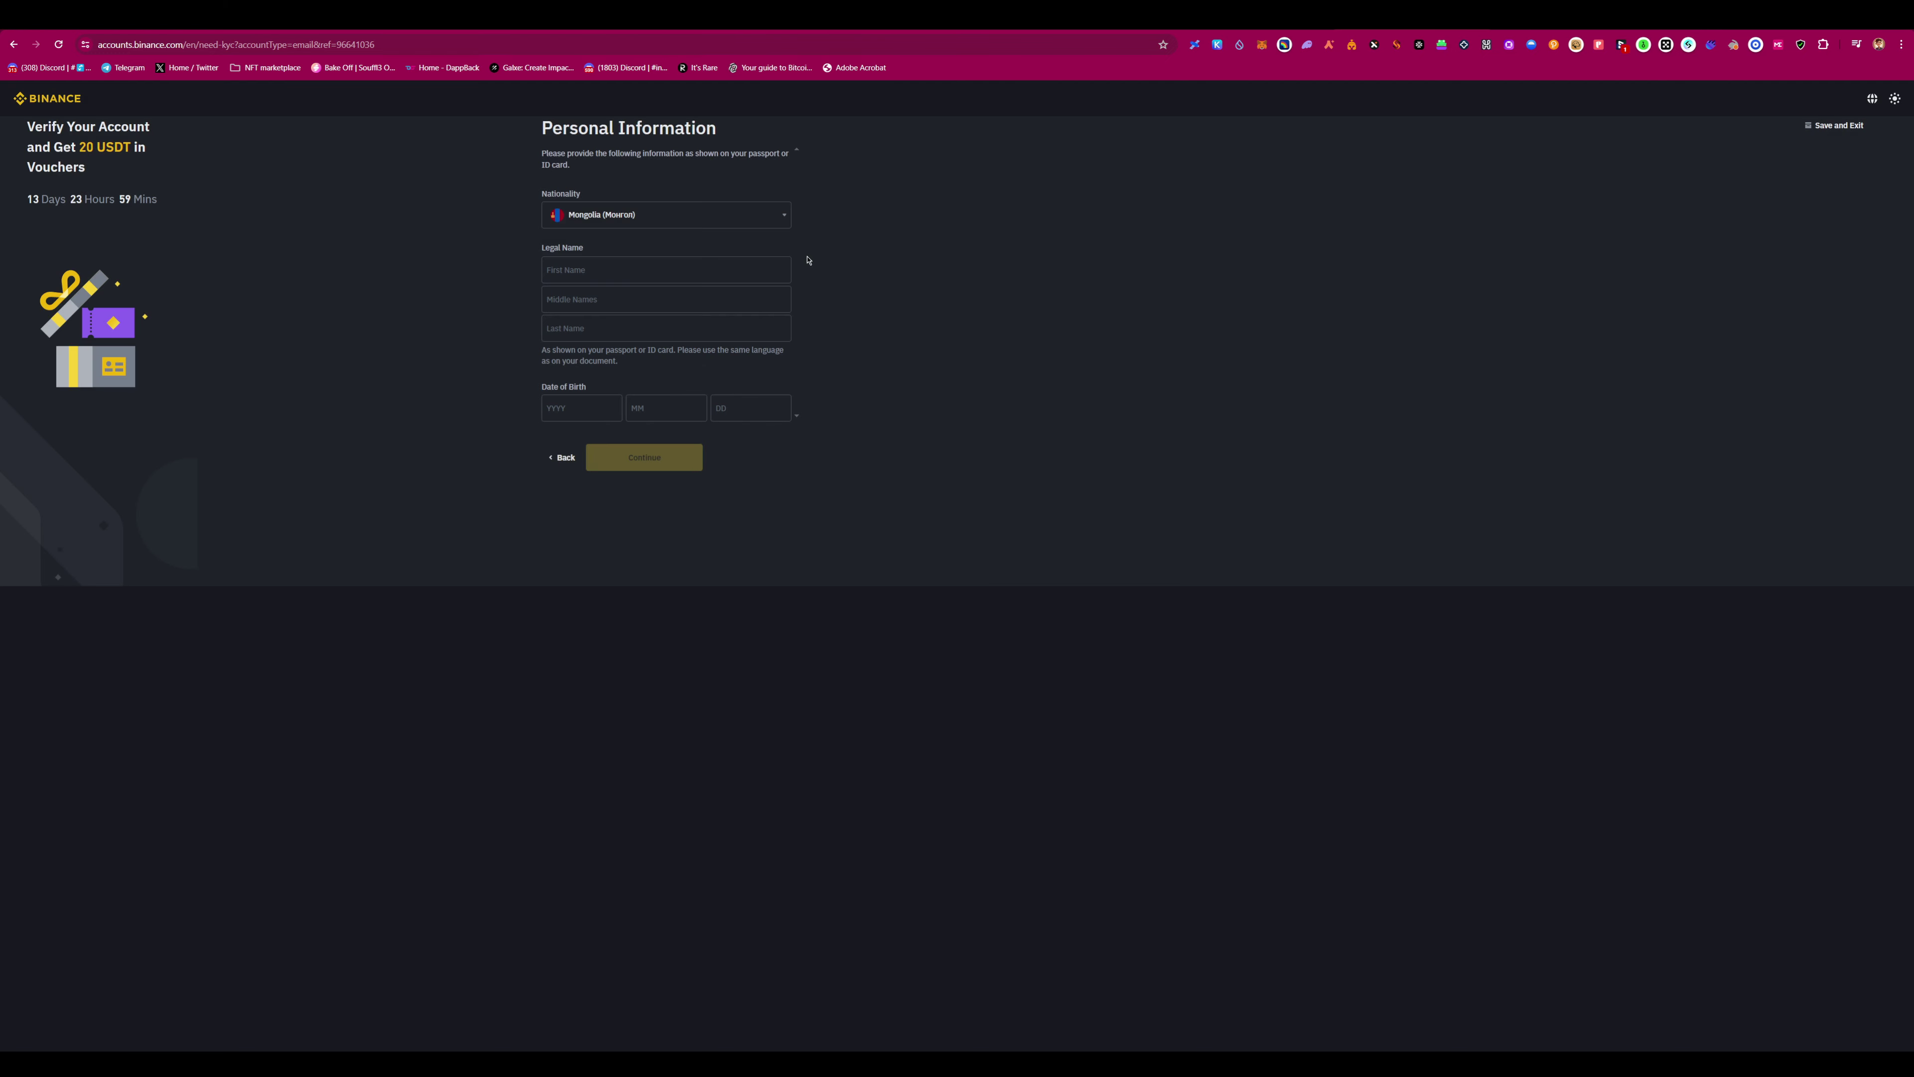
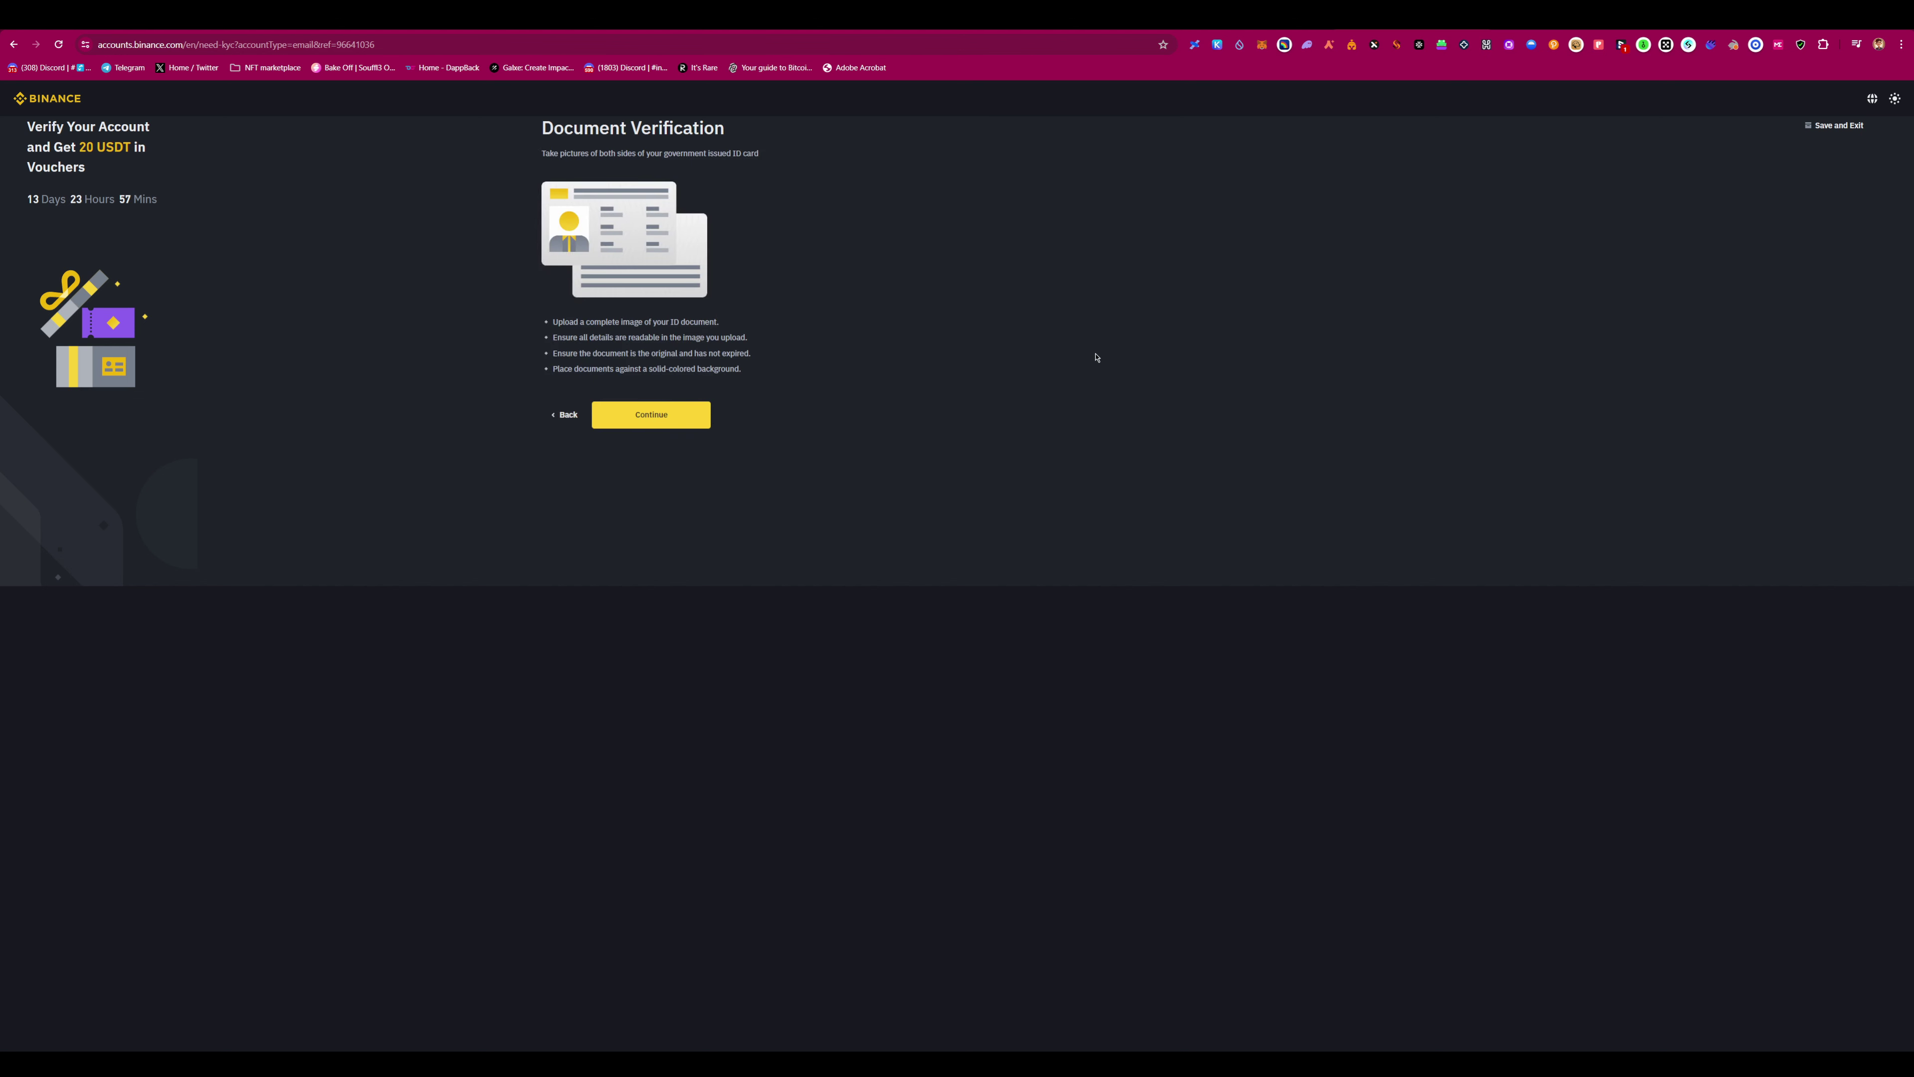
Choose to upload photos of the ID card instead of taking pictures.
click(691, 405)
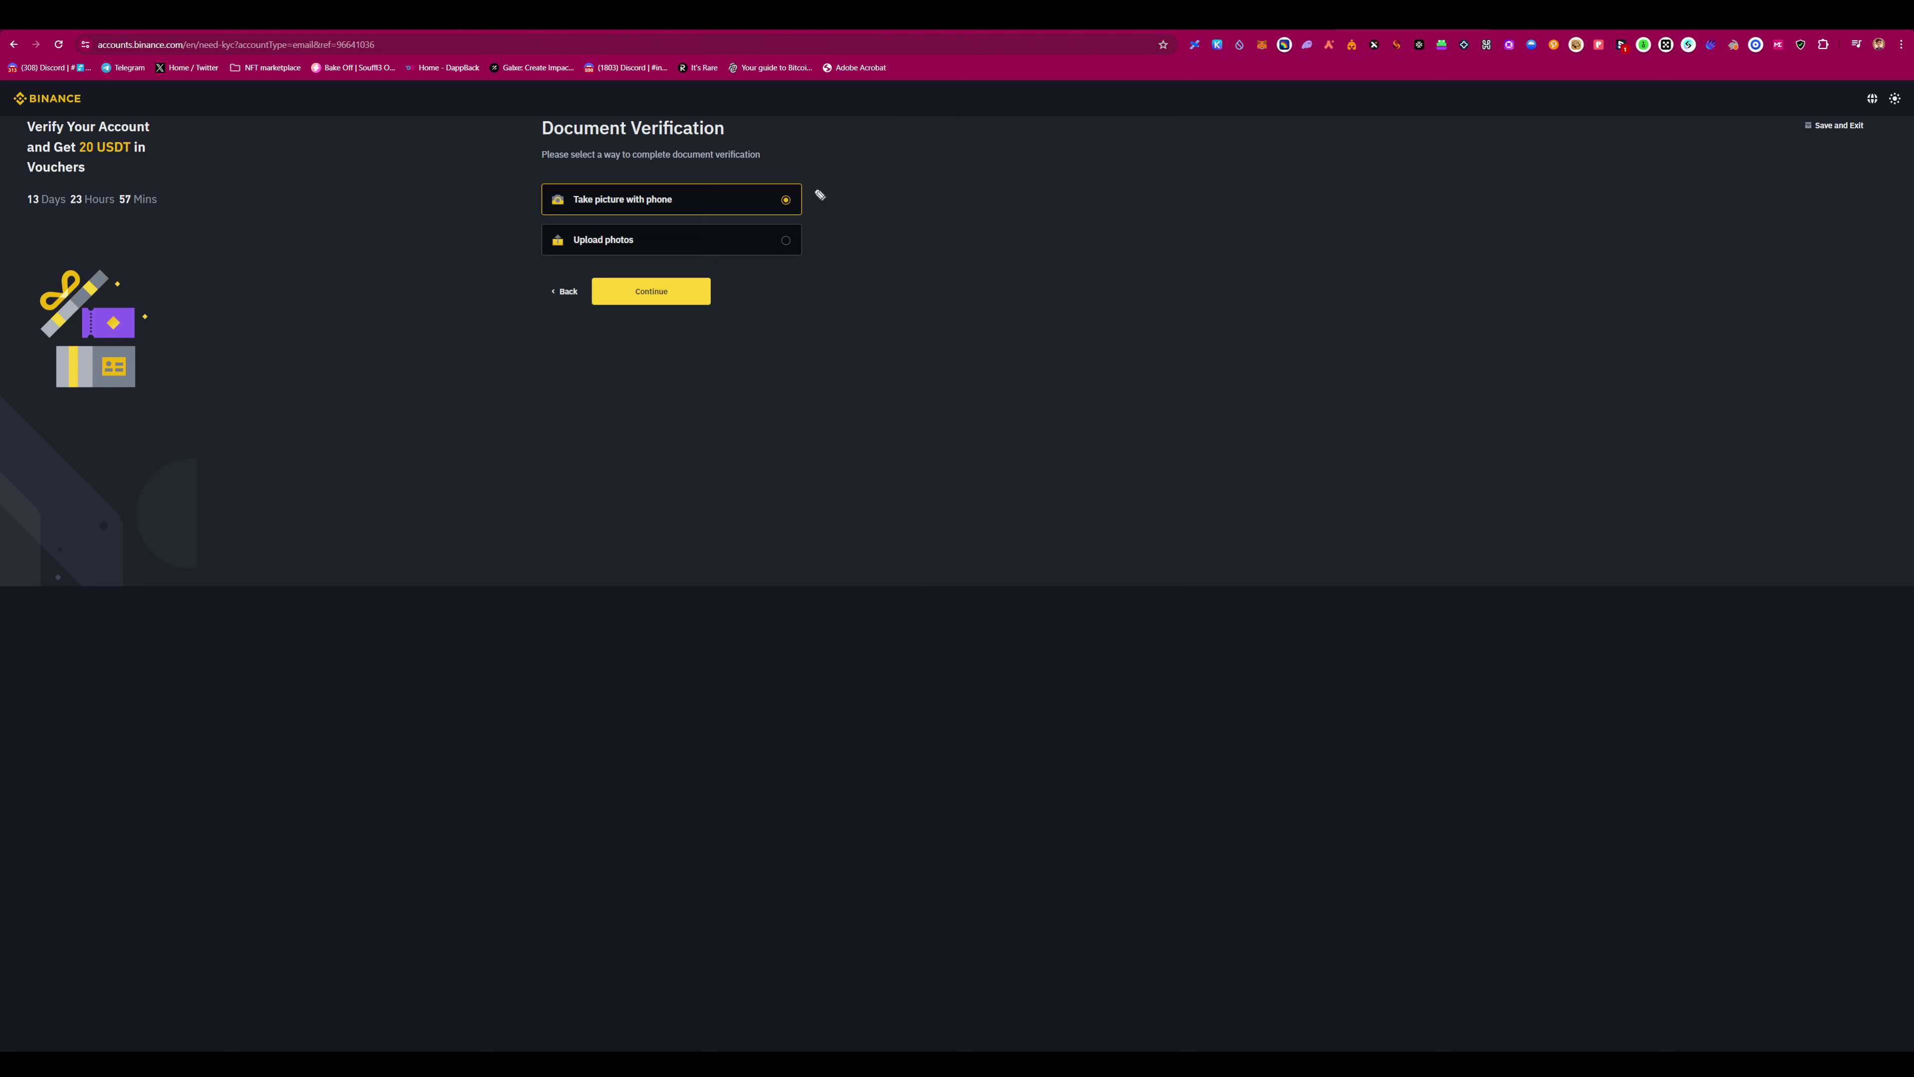
mouse_move(814, 189)
mouse_down()
mouse_move(855, 179)
mouse_move(832, 248)
mouse_move(857, 216)
mouse_up()
click(784, 249)
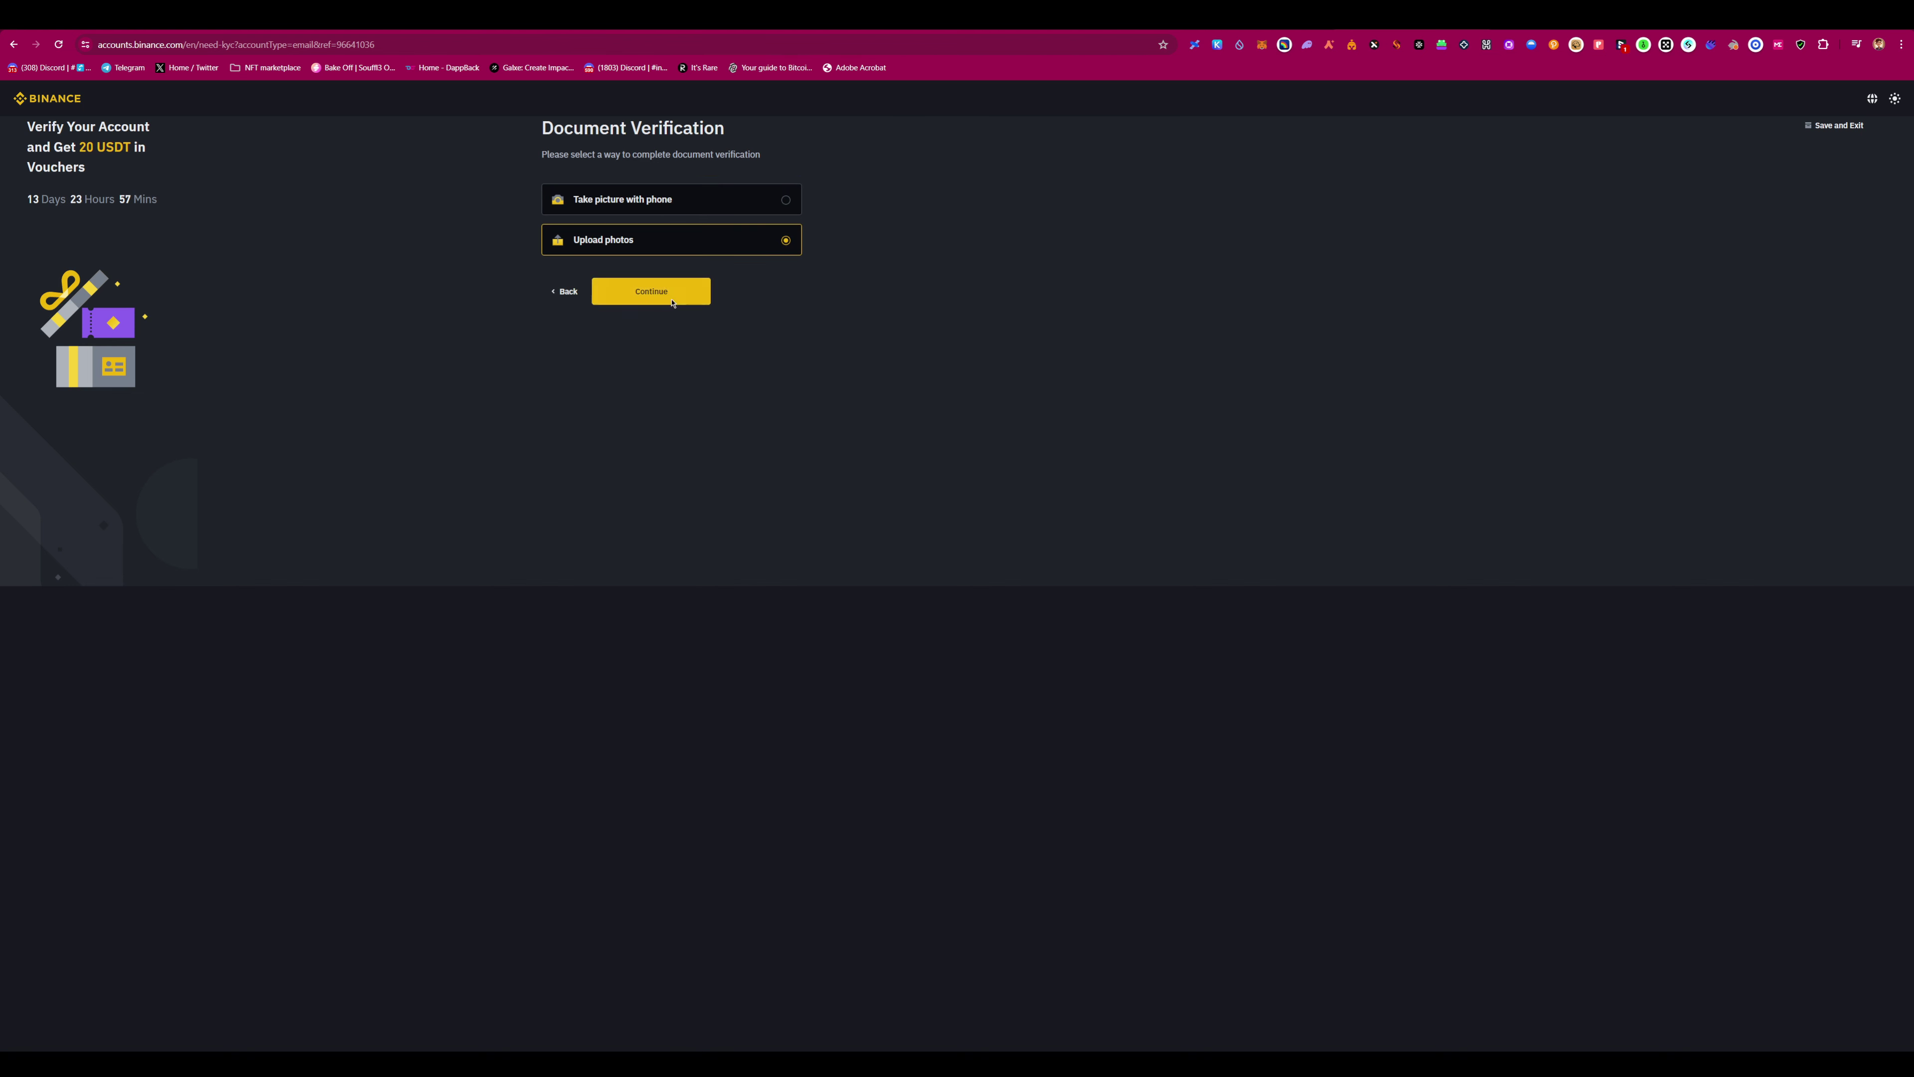
click(705, 292)
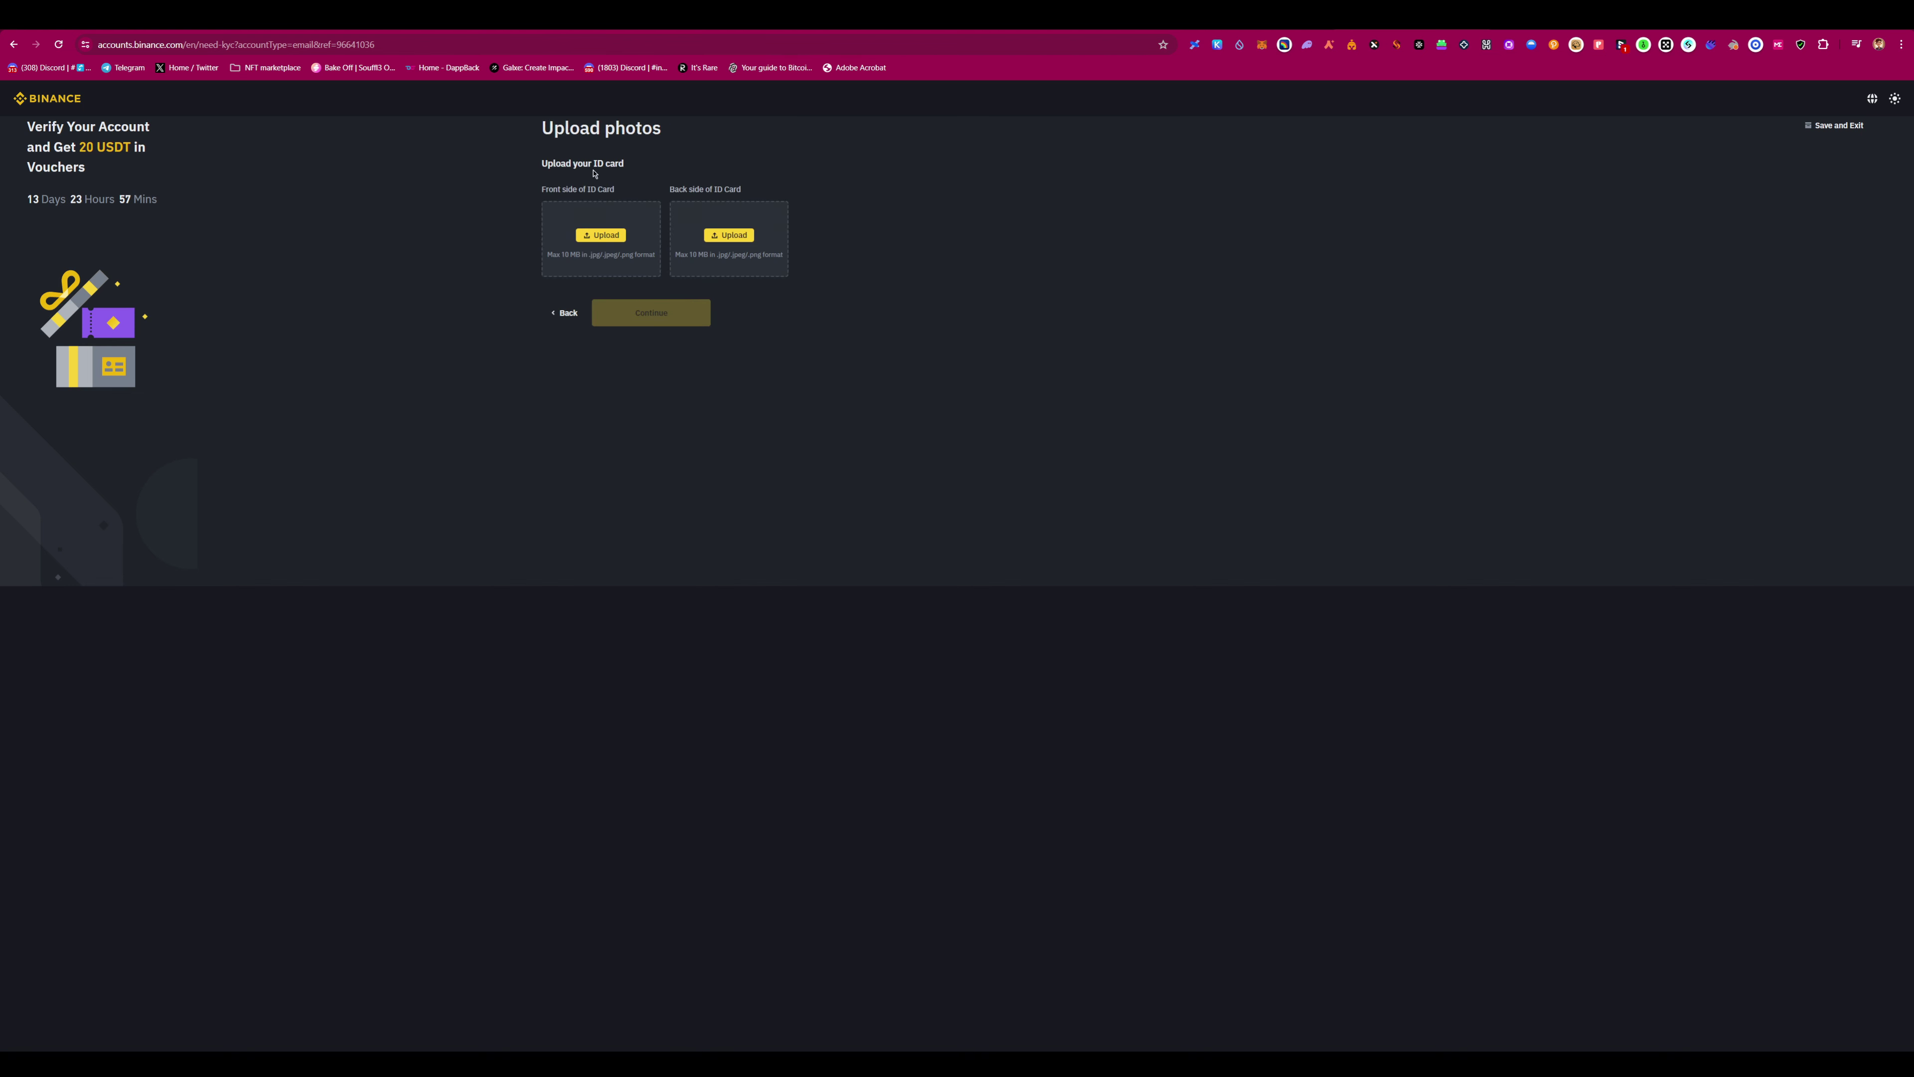
Upload the front and back ID card images and continue to the phone liveness check.
drag(579, 163, 700, 156)
drag(552, 174, 576, 168)
drag(706, 186, 773, 179)
click(616, 235)
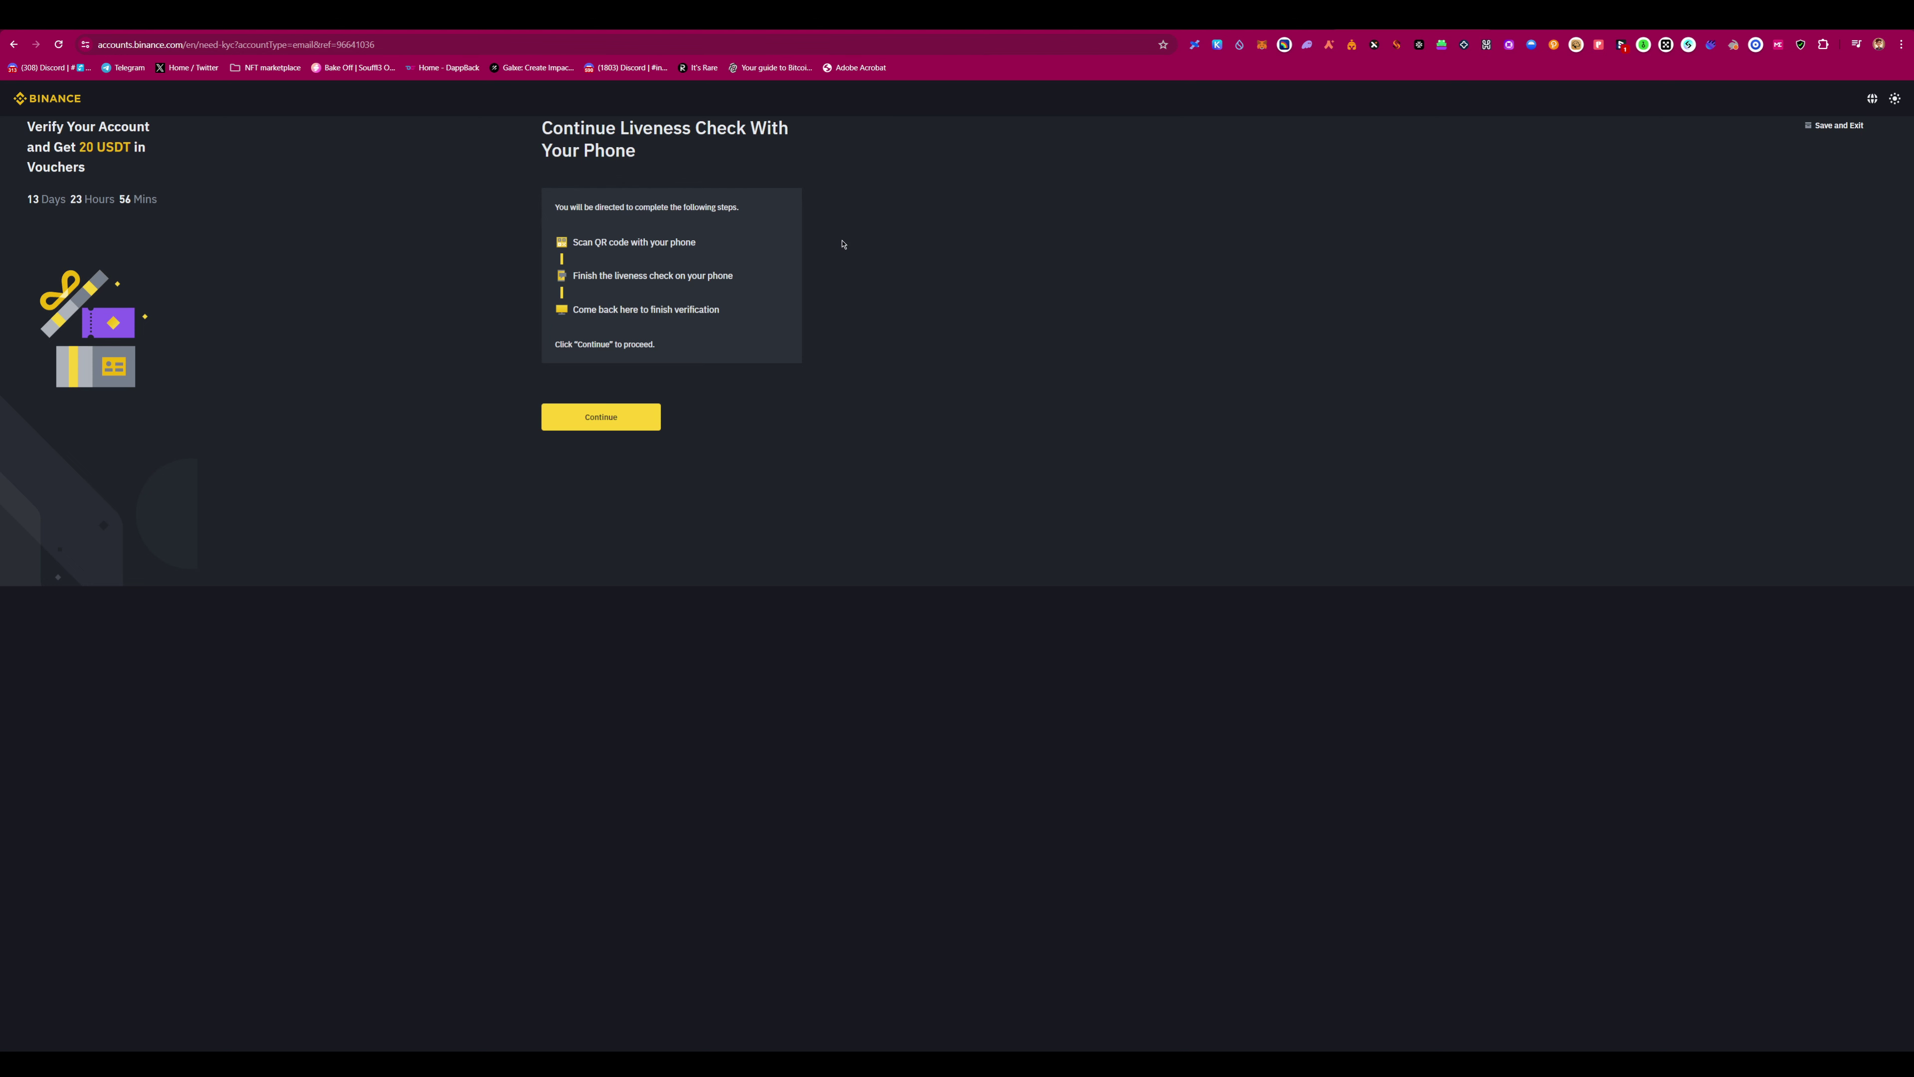
Start the liveness check and complete it on the phone via the QR code until Under Review appears.
click(632, 421)
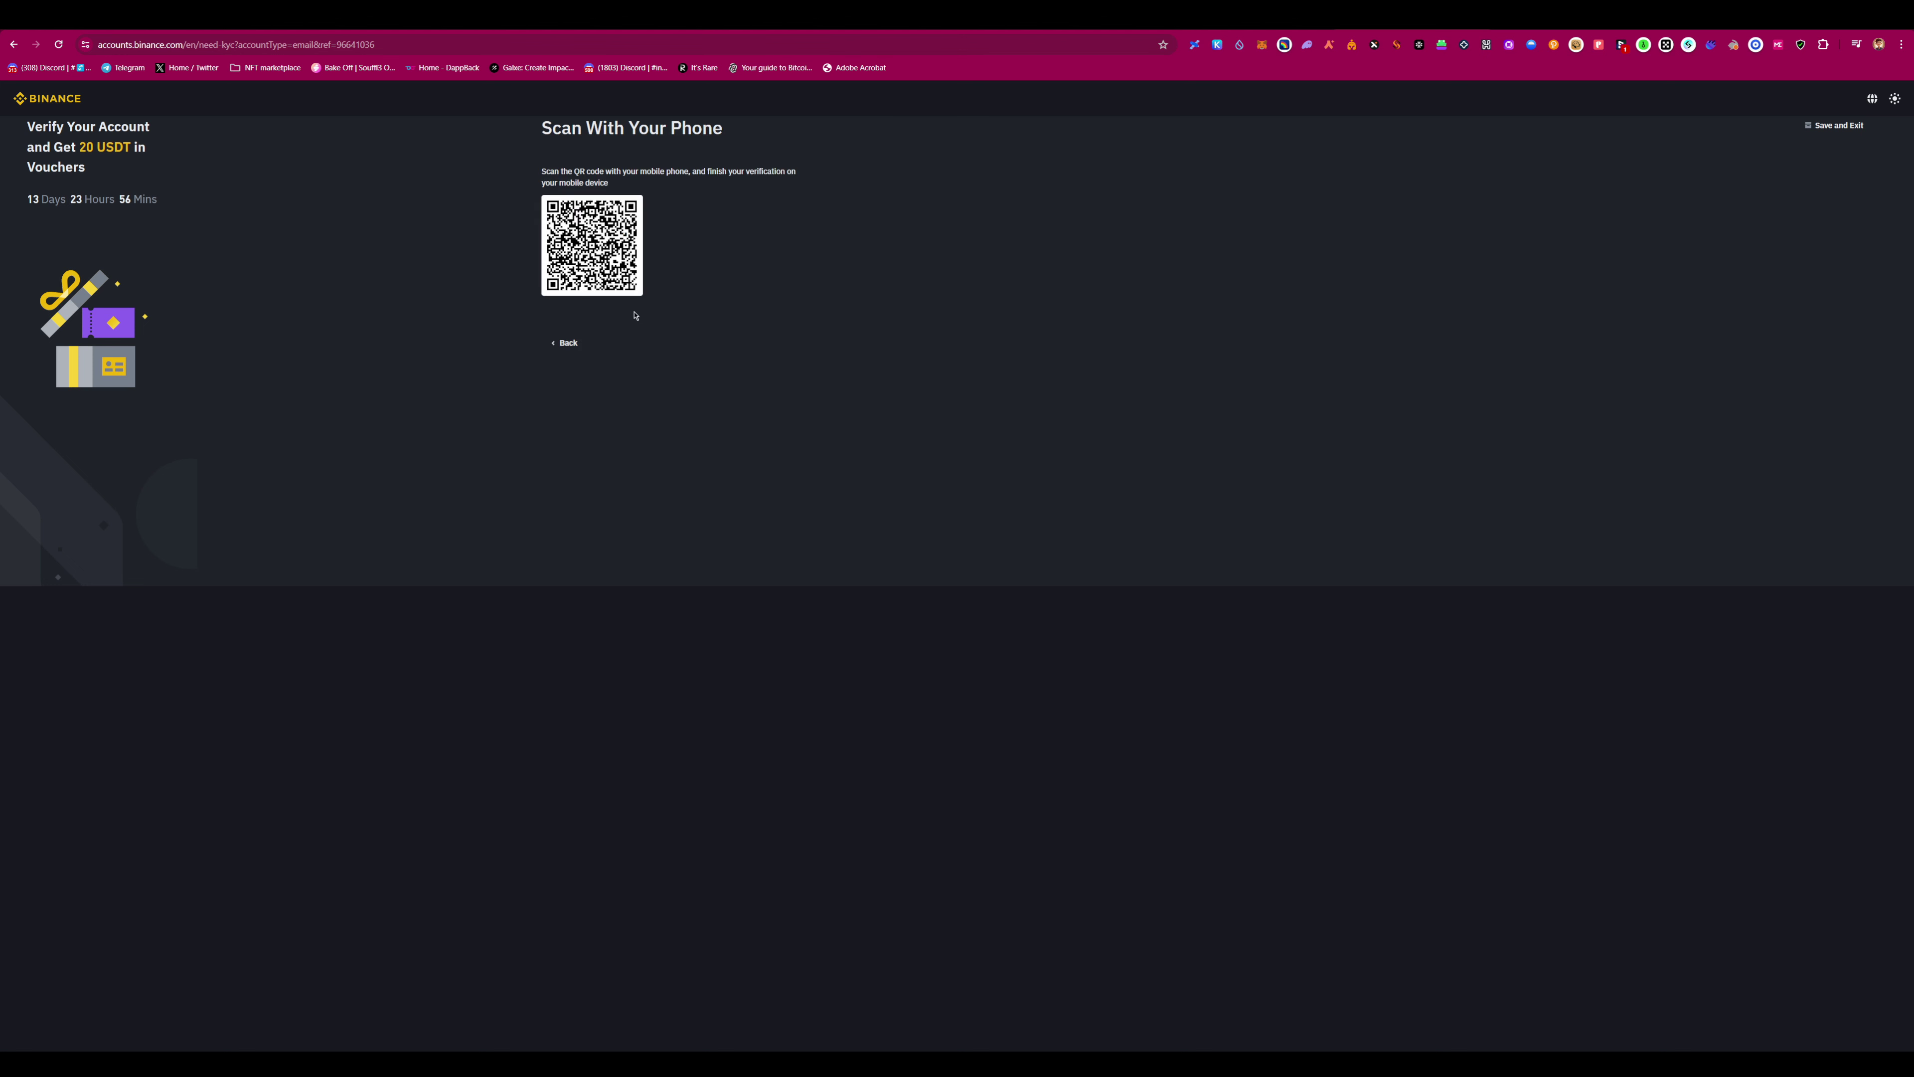
mouse_move(678, 236)
mouse_down()
mouse_move(697, 256)
mouse_move(712, 236)
mouse_up()
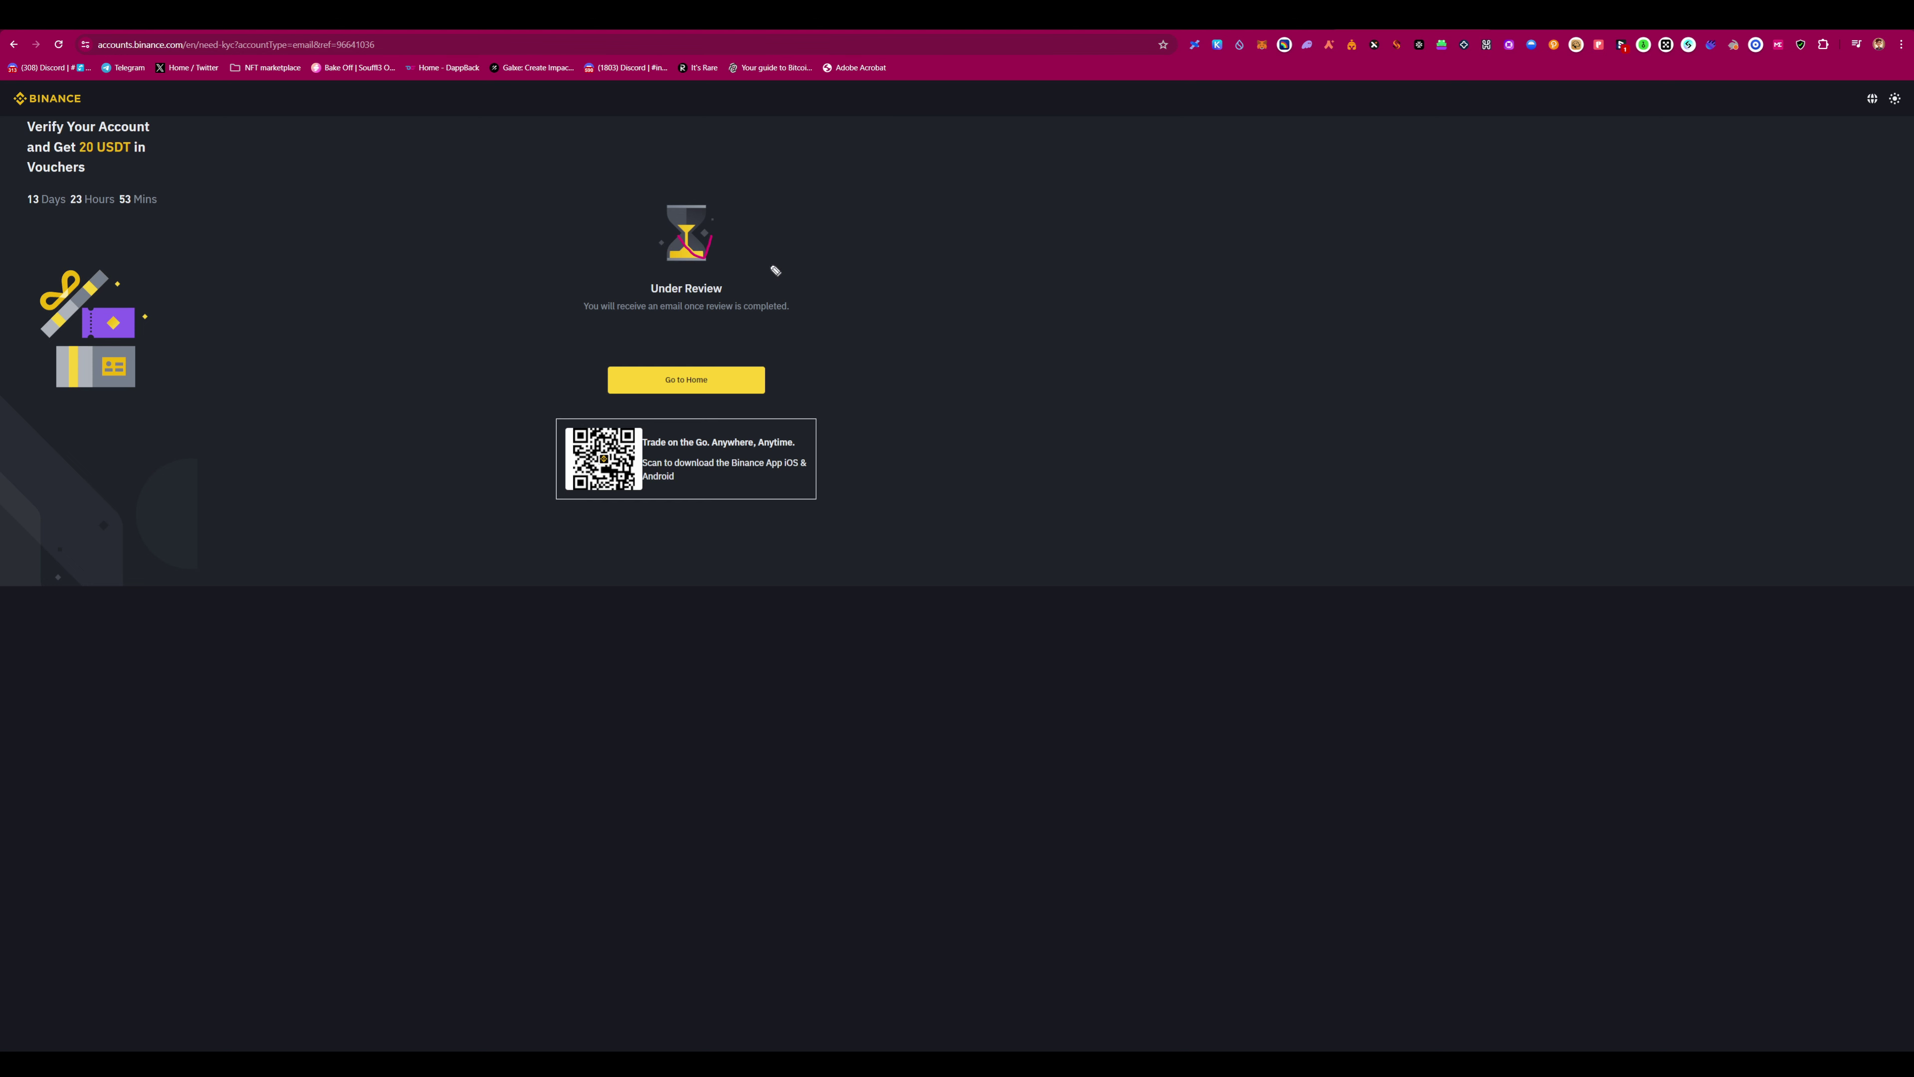
Return to the account home and view Identification with the application In Review, about 72 hours.
mouse_move(531, 232)
mouse_down()
mouse_move(754, 190)
mouse_move(539, 360)
mouse_up()
drag(657, 306, 686, 305)
click(746, 379)
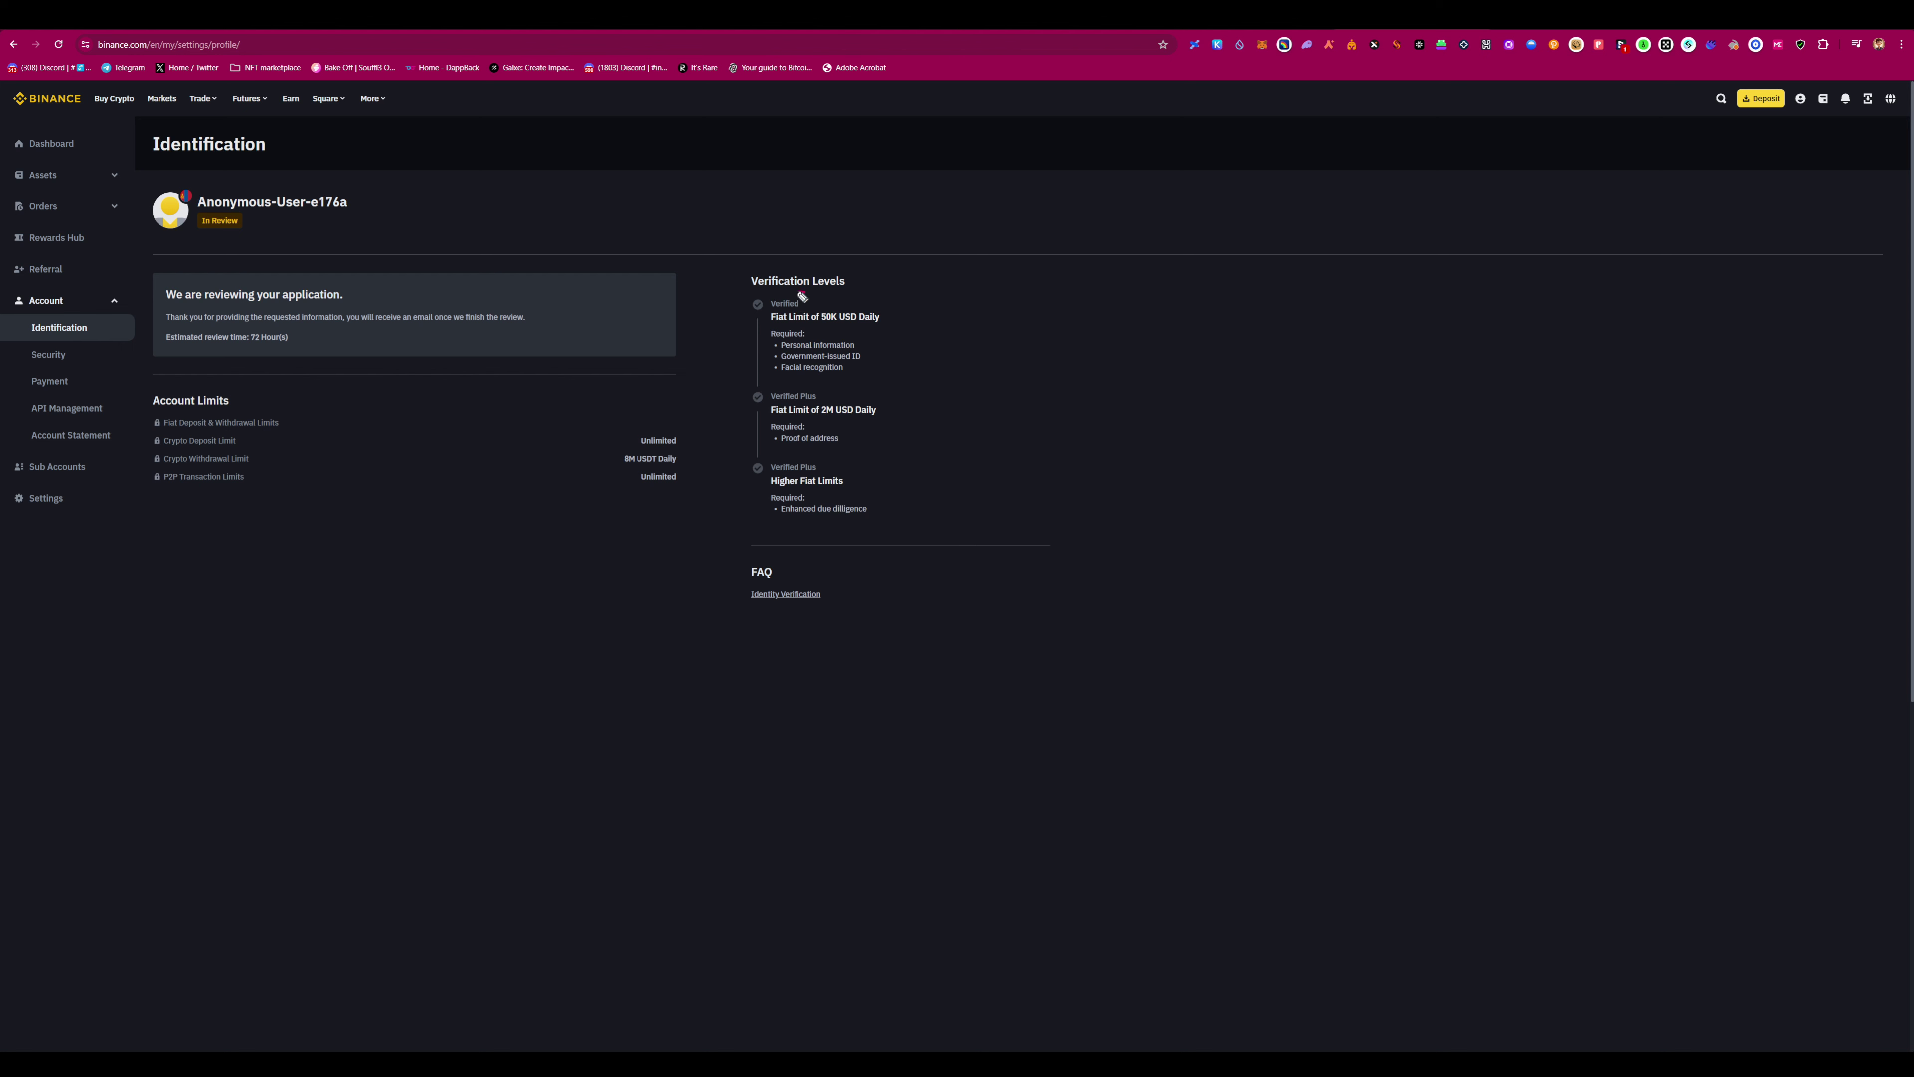
mouse_move(803, 295)
mouse_down()
mouse_move(850, 330)
mouse_move(842, 291)
mouse_up()
drag(805, 326, 887, 329)
drag(769, 332, 896, 332)
mouse_move(864, 284)
mouse_down()
mouse_move(893, 332)
mouse_move(865, 359)
mouse_move(889, 426)
mouse_move(856, 450)
mouse_move(871, 513)
mouse_up()
mouse_move(765, 376)
mouse_down()
mouse_move(874, 374)
mouse_move(907, 303)
mouse_up()
mouse_move(772, 445)
mouse_down()
mouse_move(835, 434)
mouse_move(907, 295)
mouse_up()
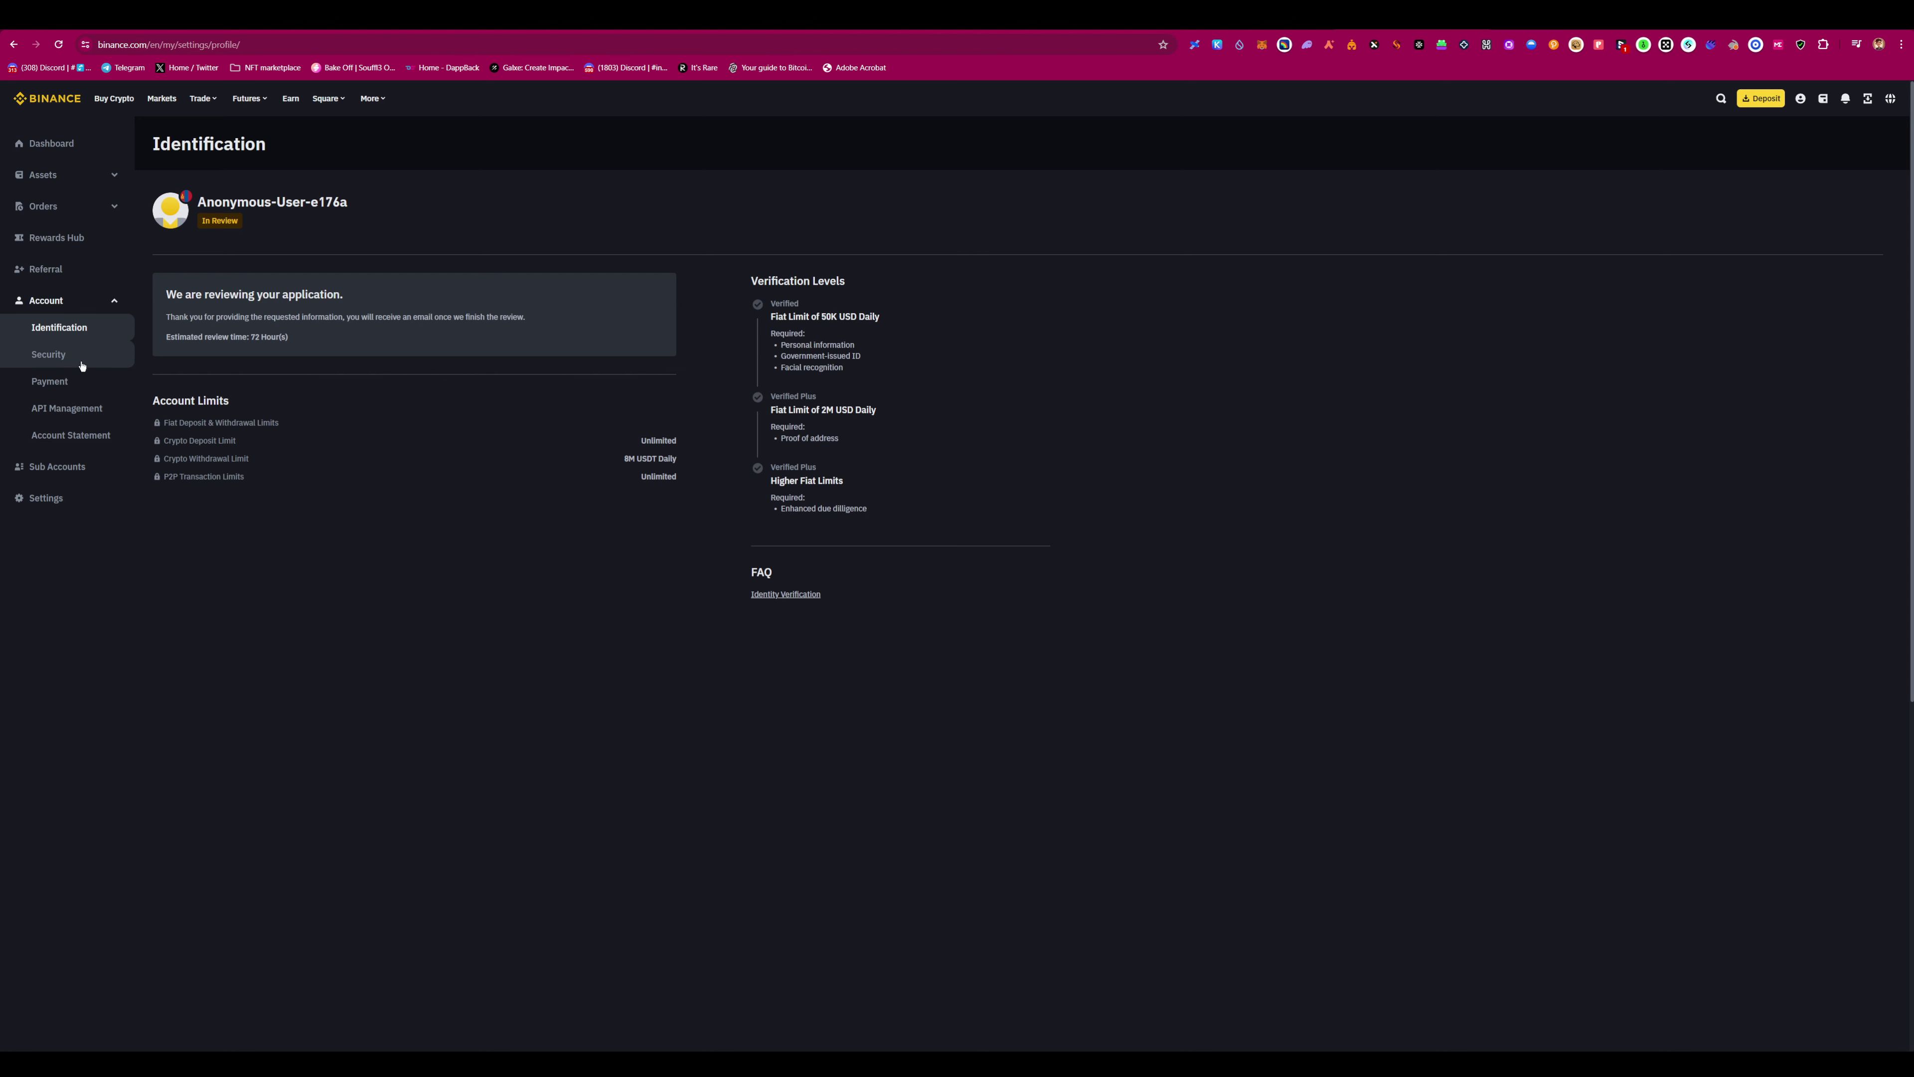
Review the 2FA options on the account Security page, then open a new browser tab.
click(56, 350)
mouse_move(21, 348)
mouse_down()
mouse_move(128, 349)
mouse_move(85, 368)
mouse_move(22, 355)
mouse_move(120, 343)
mouse_up()
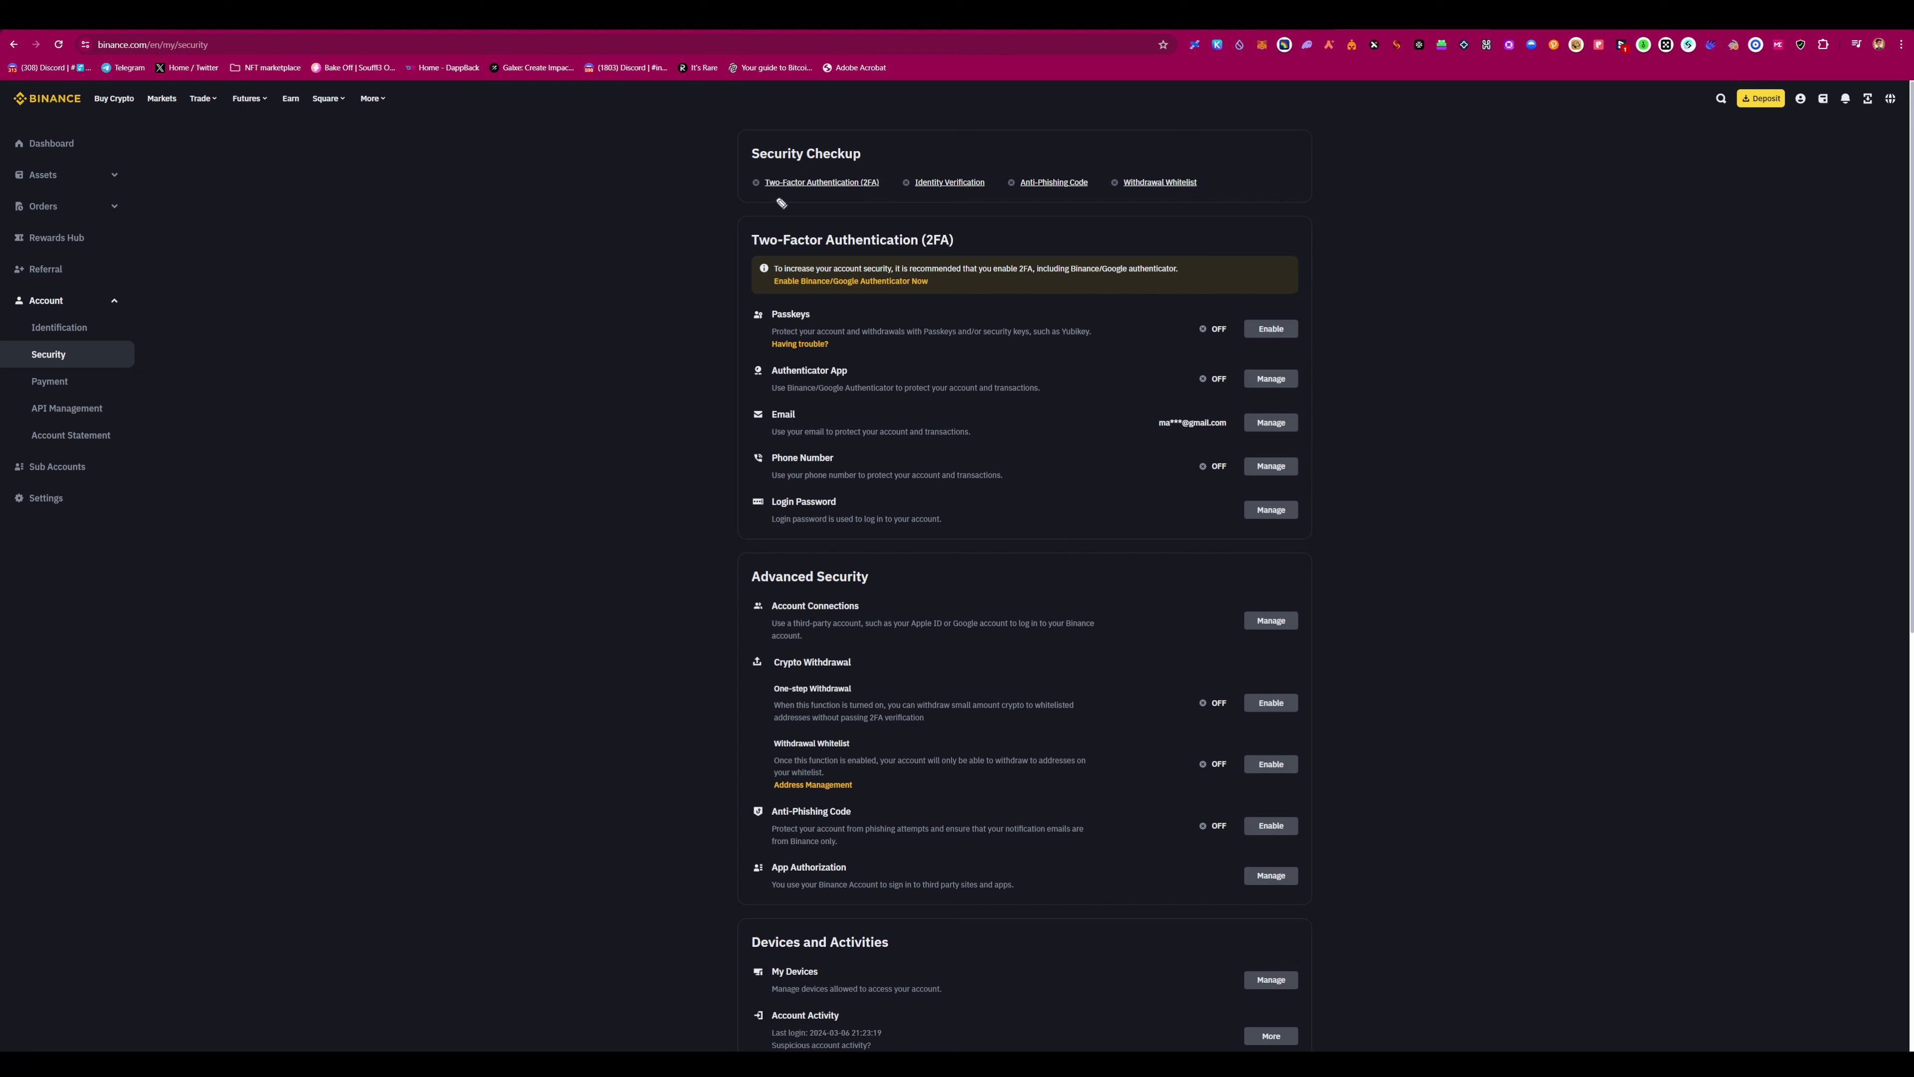
drag(754, 198, 878, 194)
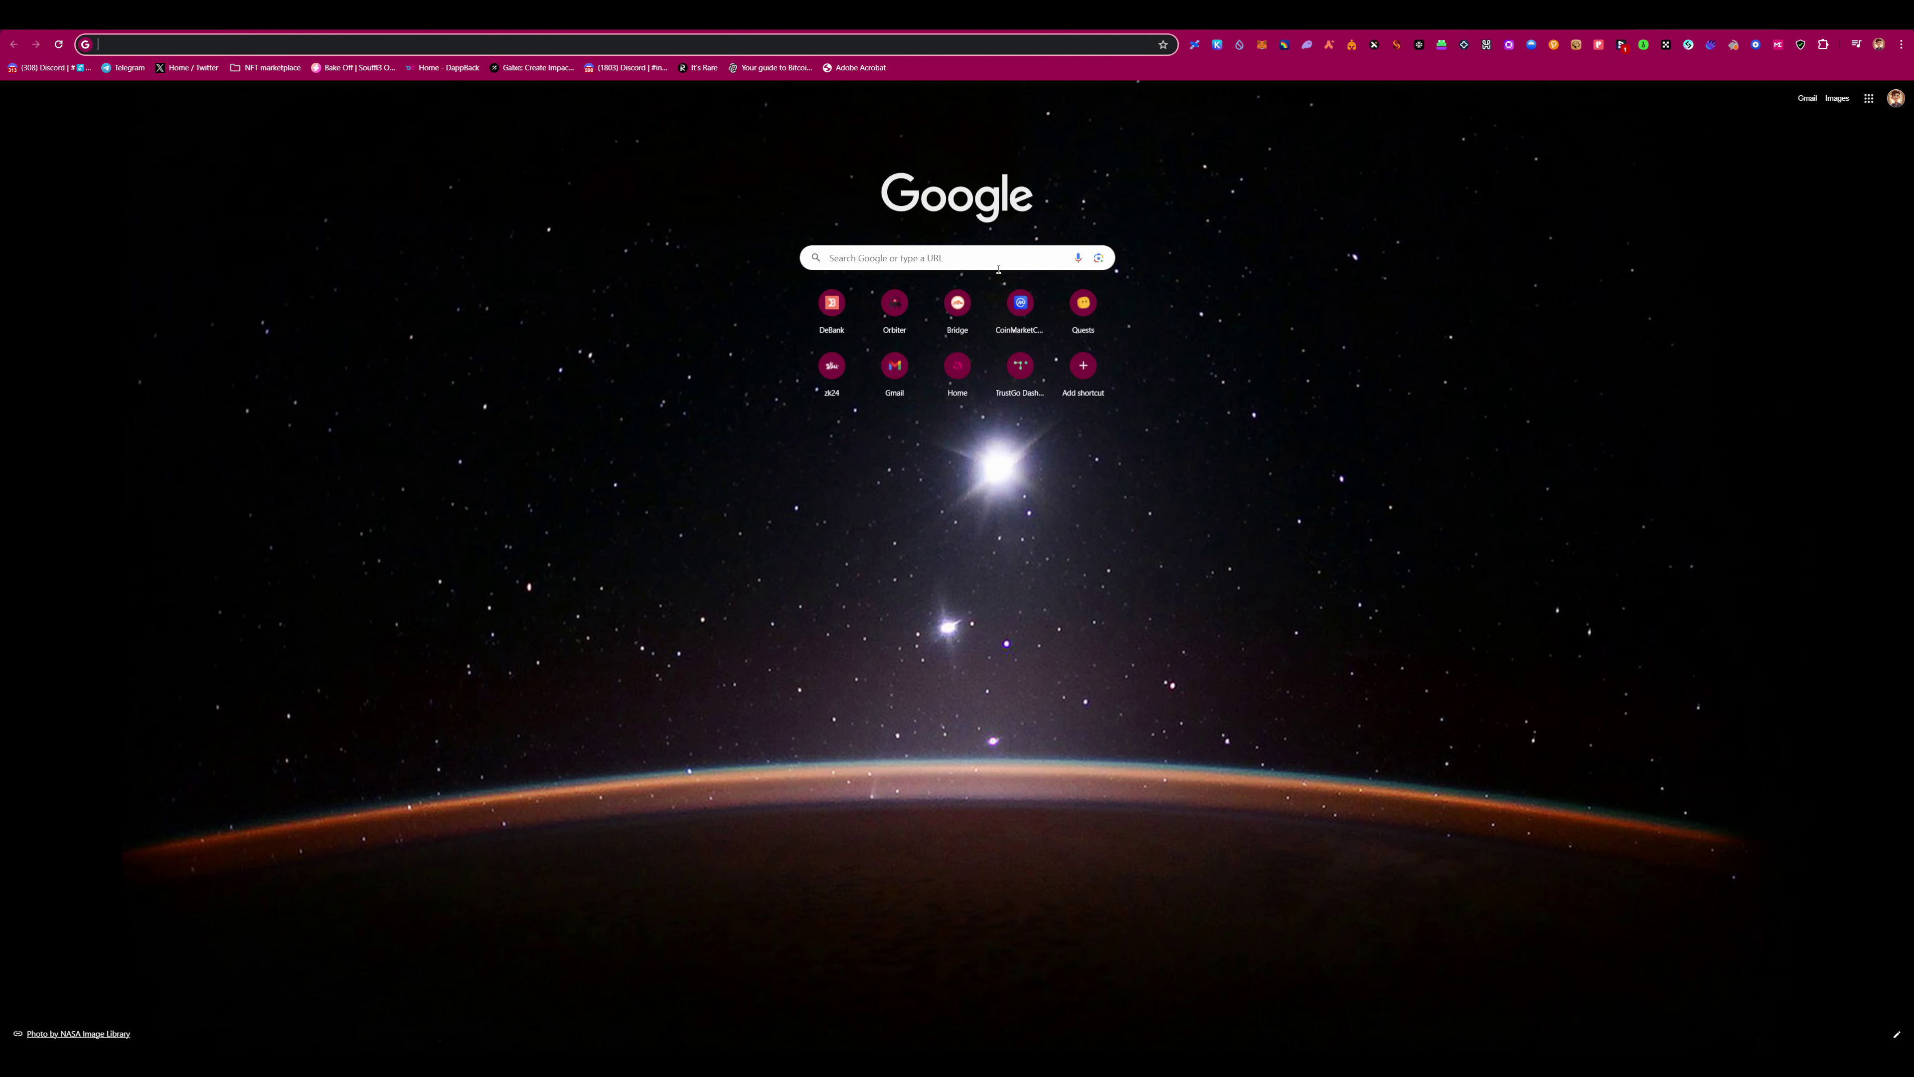
Search for the Google Authenticator app's Google Play listing, then return to the Binance Security tab.
click(929, 257)
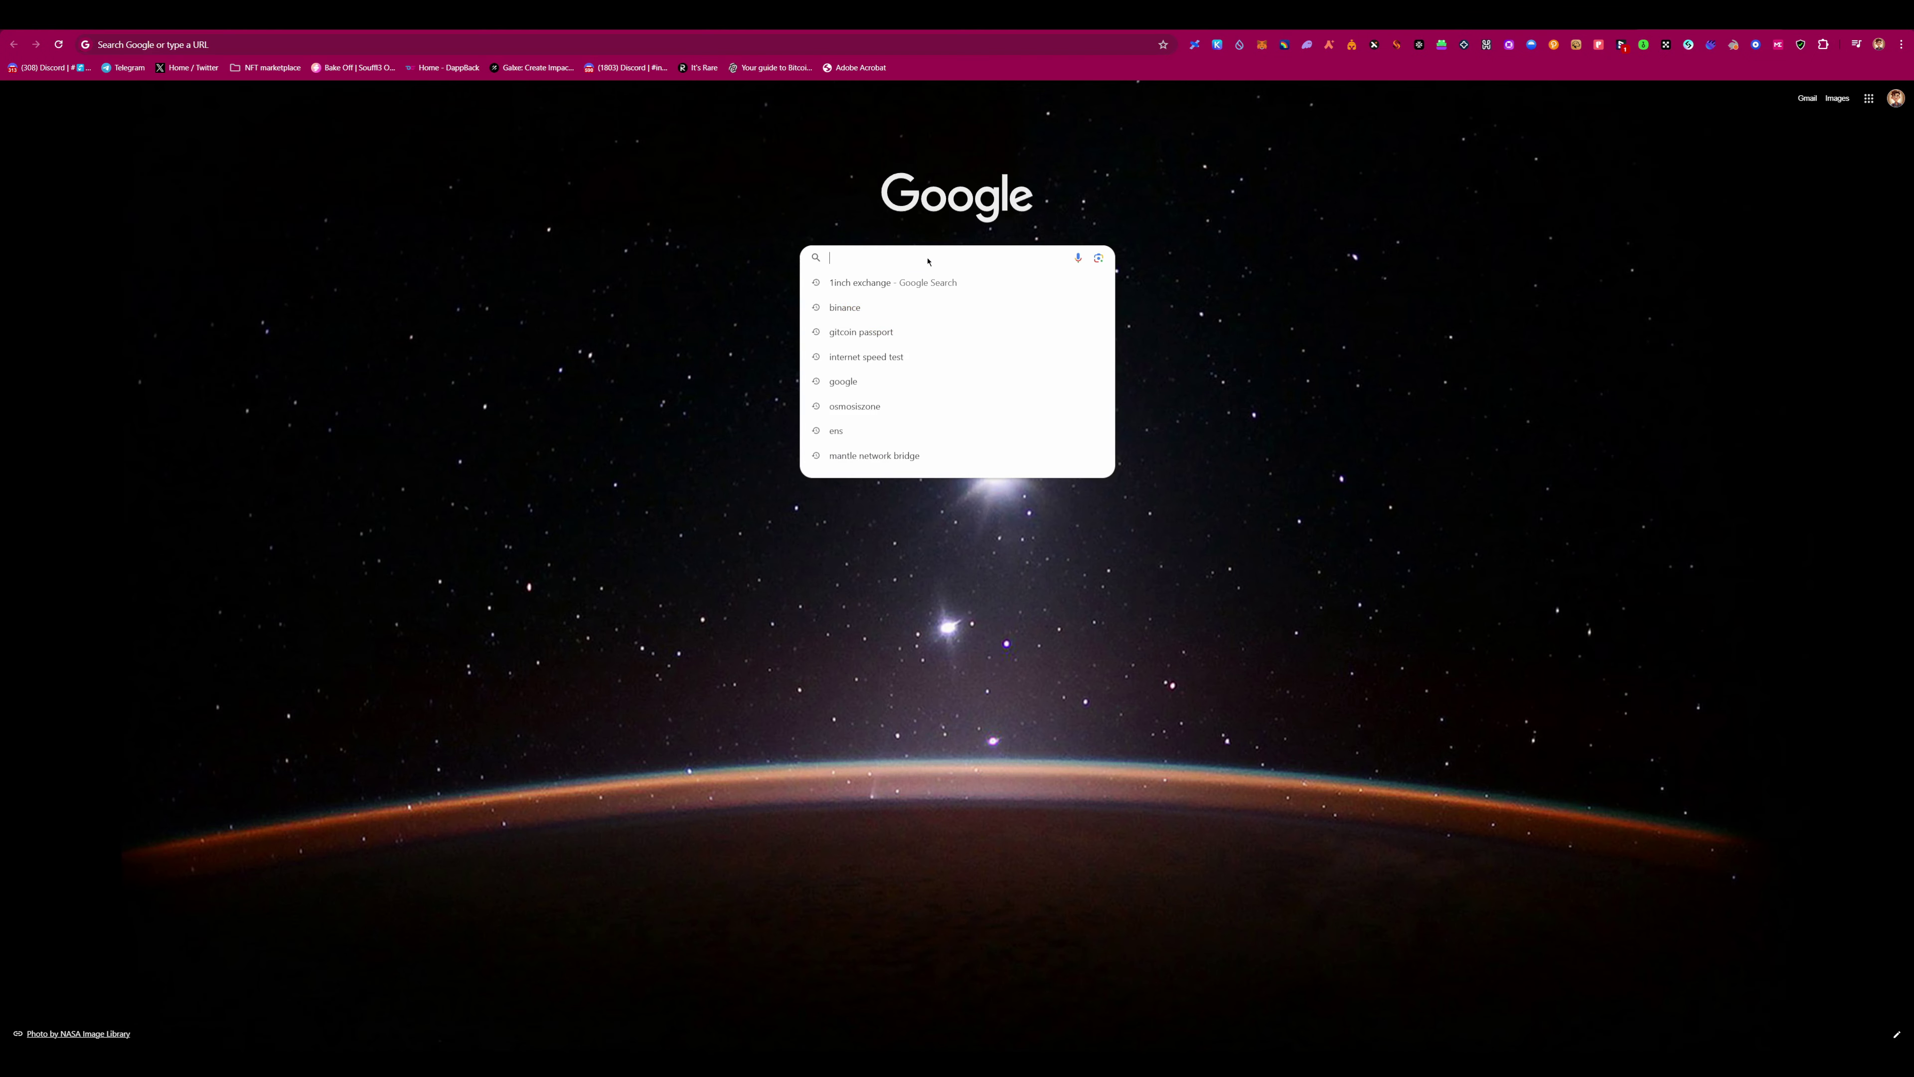
text(google a)
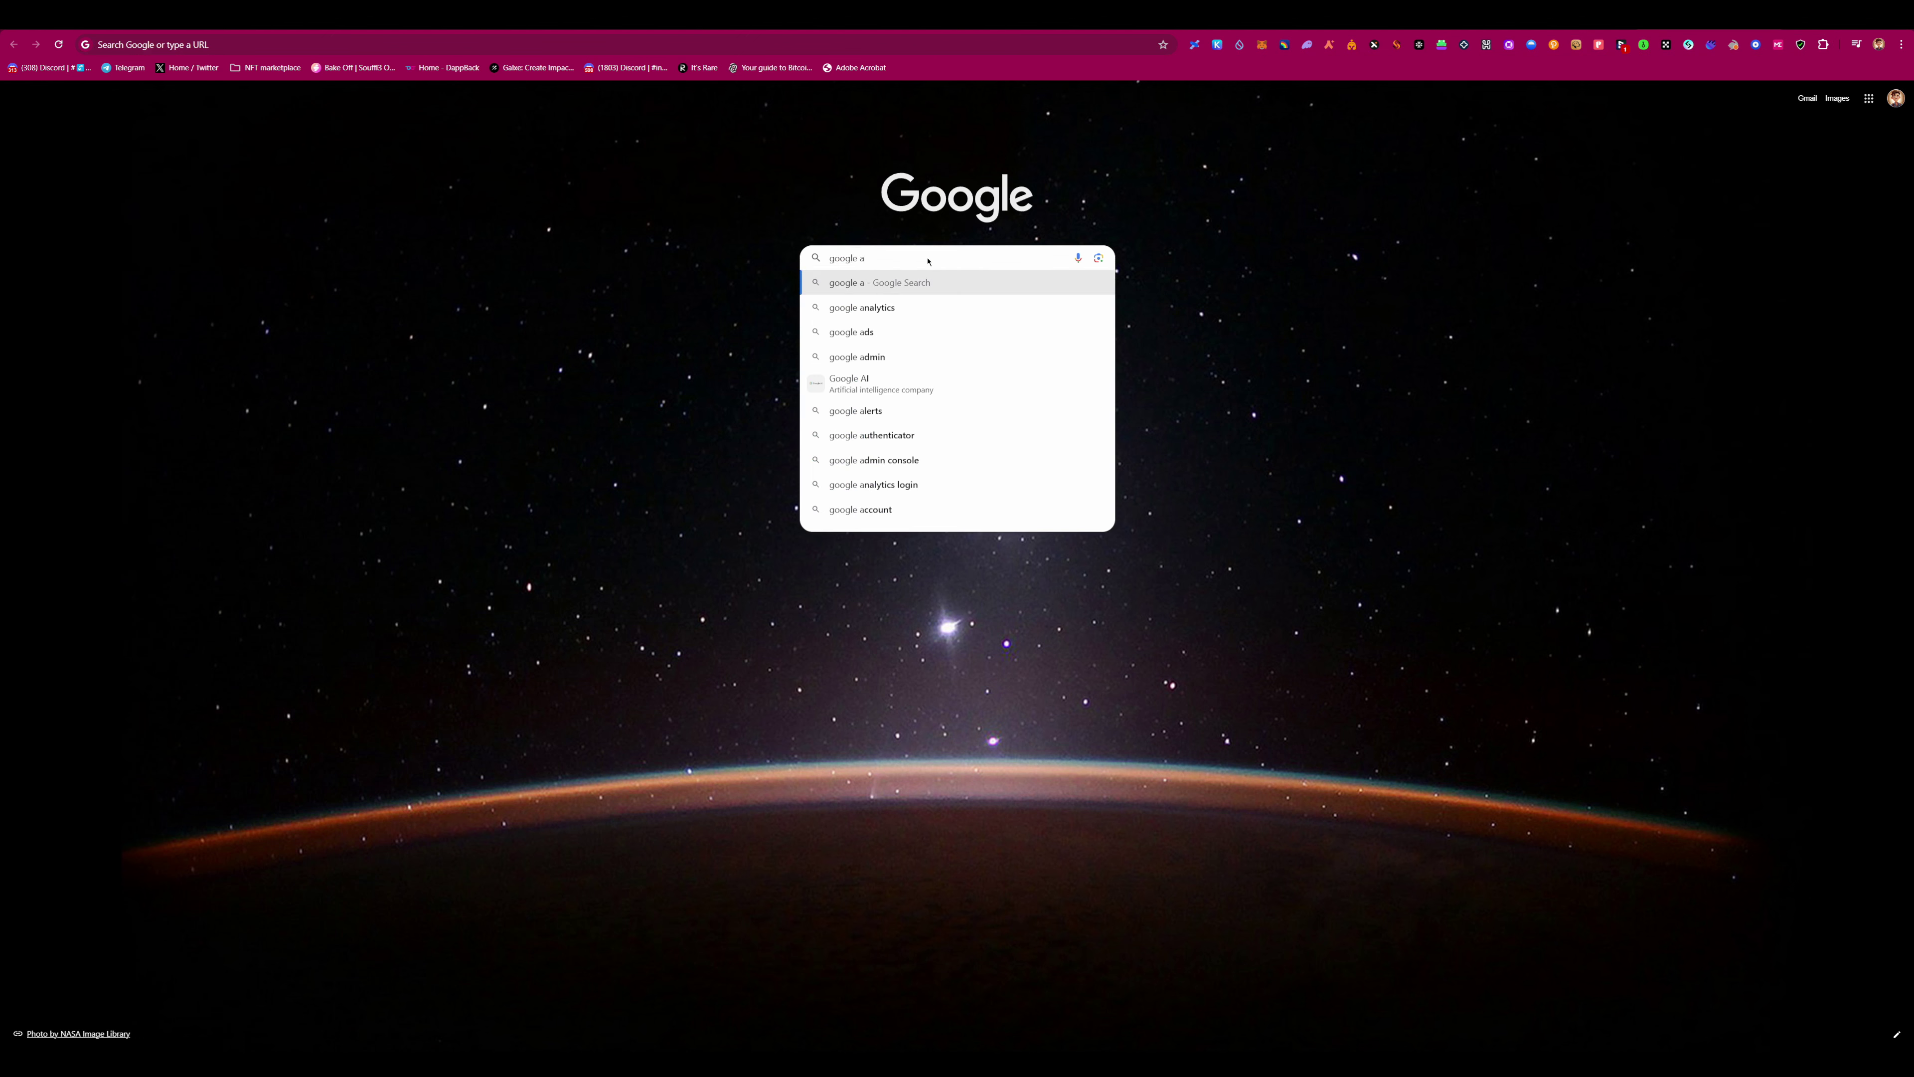
text(uthe)
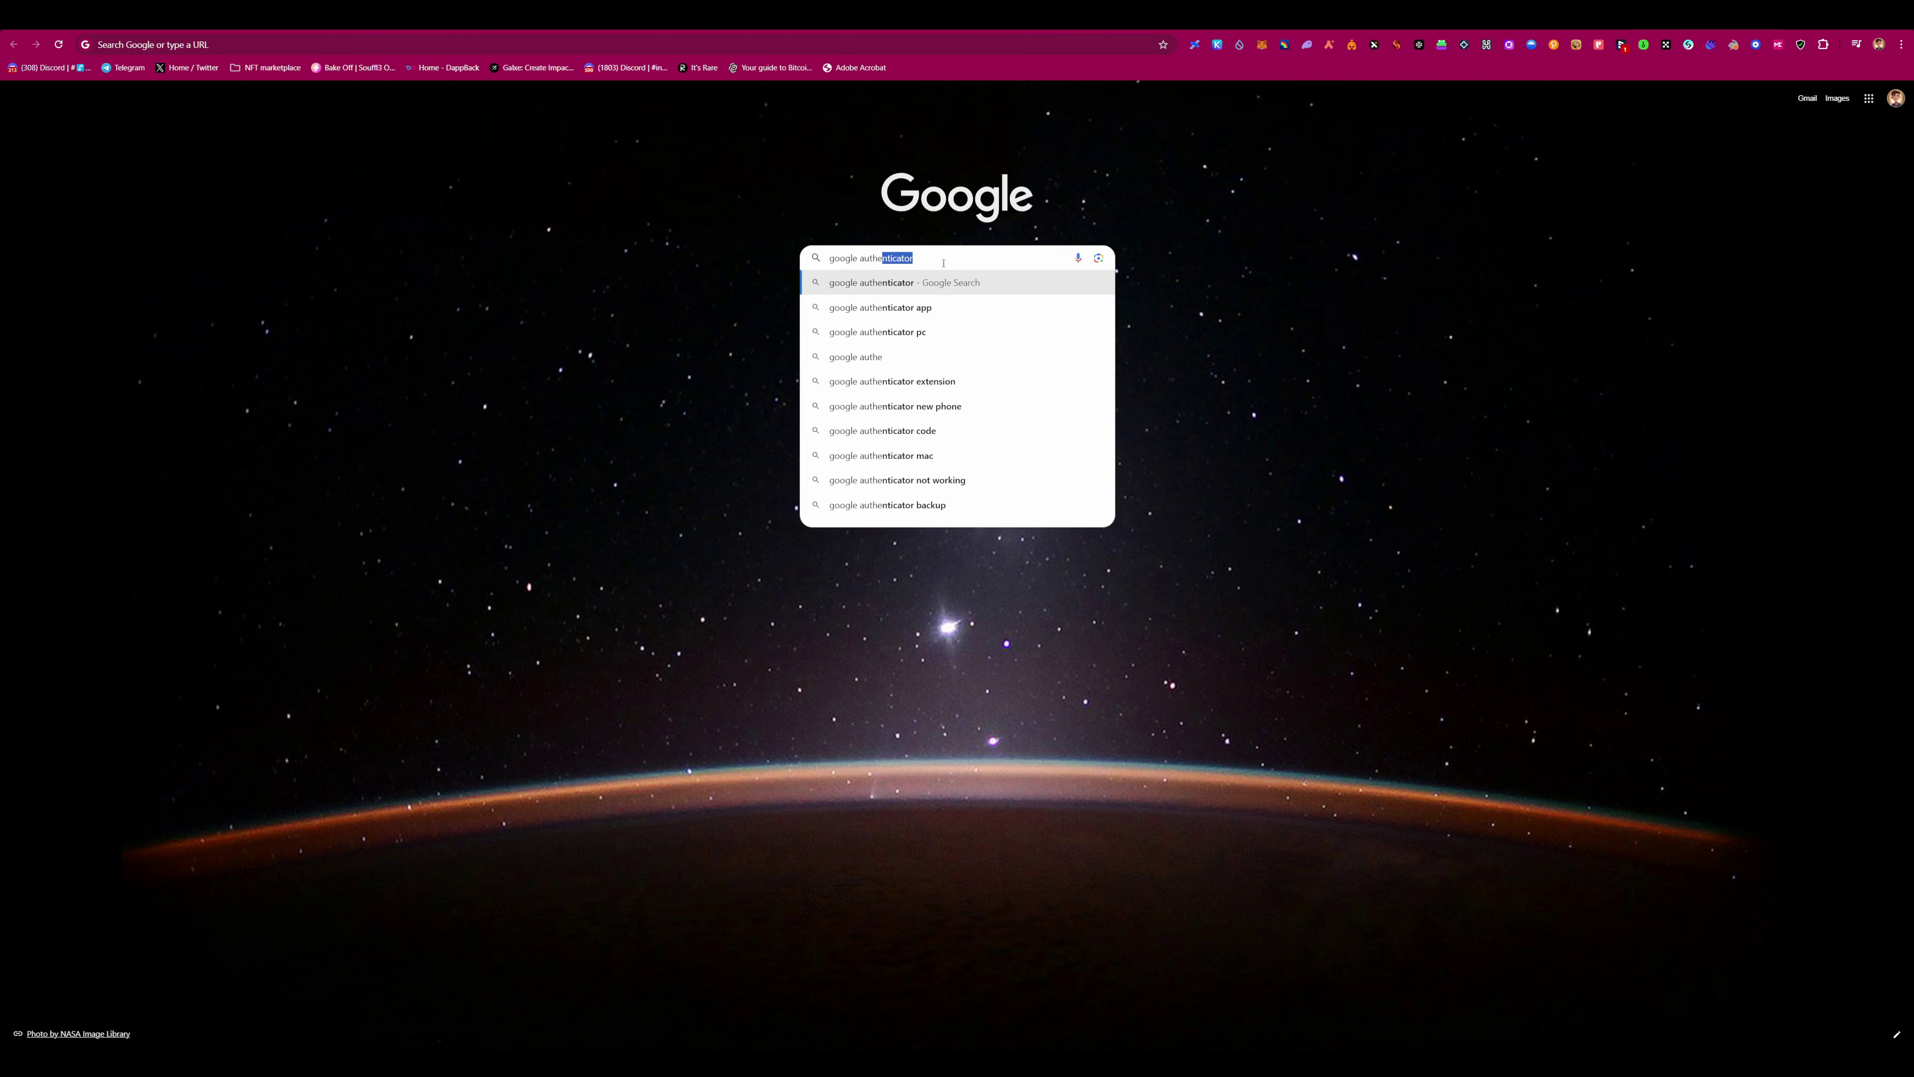
key(Down)
click(938, 308)
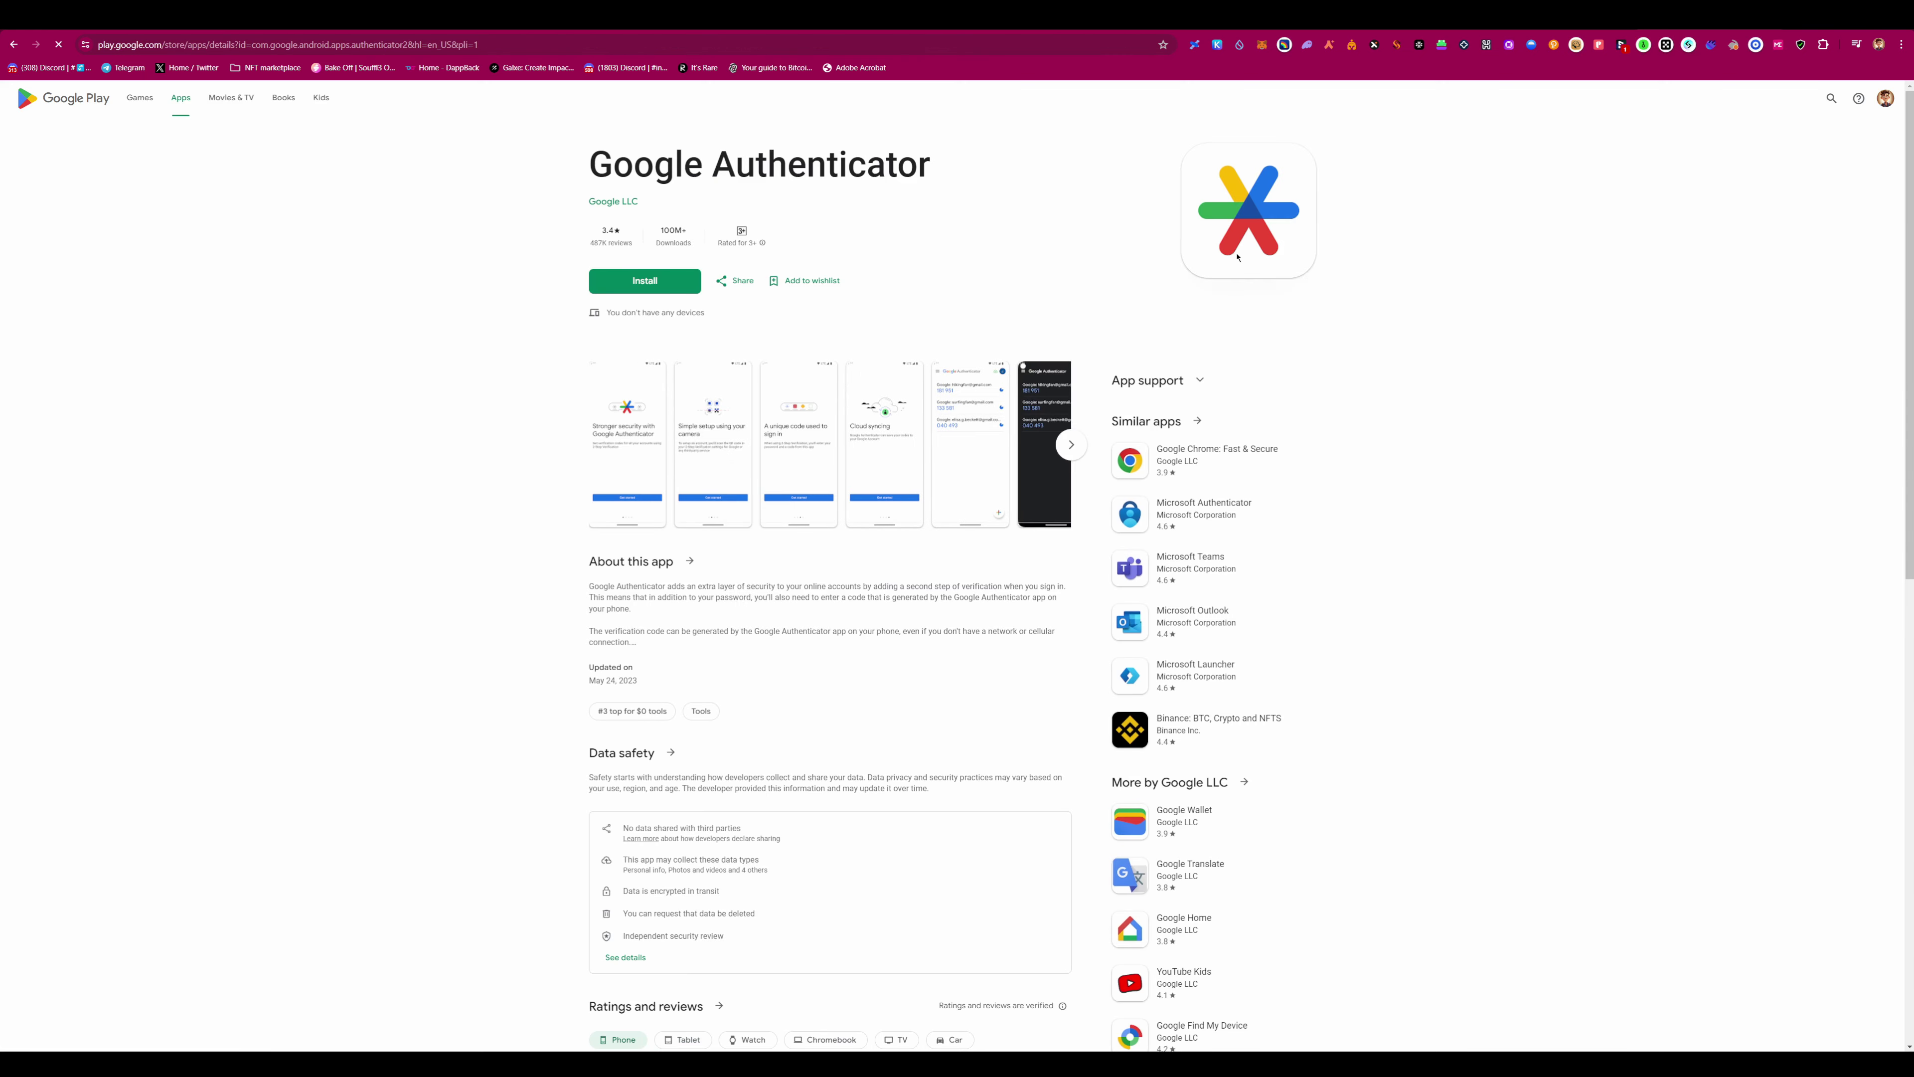
mouse_move(1166, 172)
mouse_down()
mouse_move(1288, 123)
mouse_move(1118, 226)
mouse_move(1302, 151)
mouse_up()
mouse_move(1180, 133)
mouse_down()
mouse_move(1170, 244)
mouse_move(1366, 230)
mouse_move(1128, 291)
mouse_move(1128, 200)
mouse_up()
click(1298, 28)
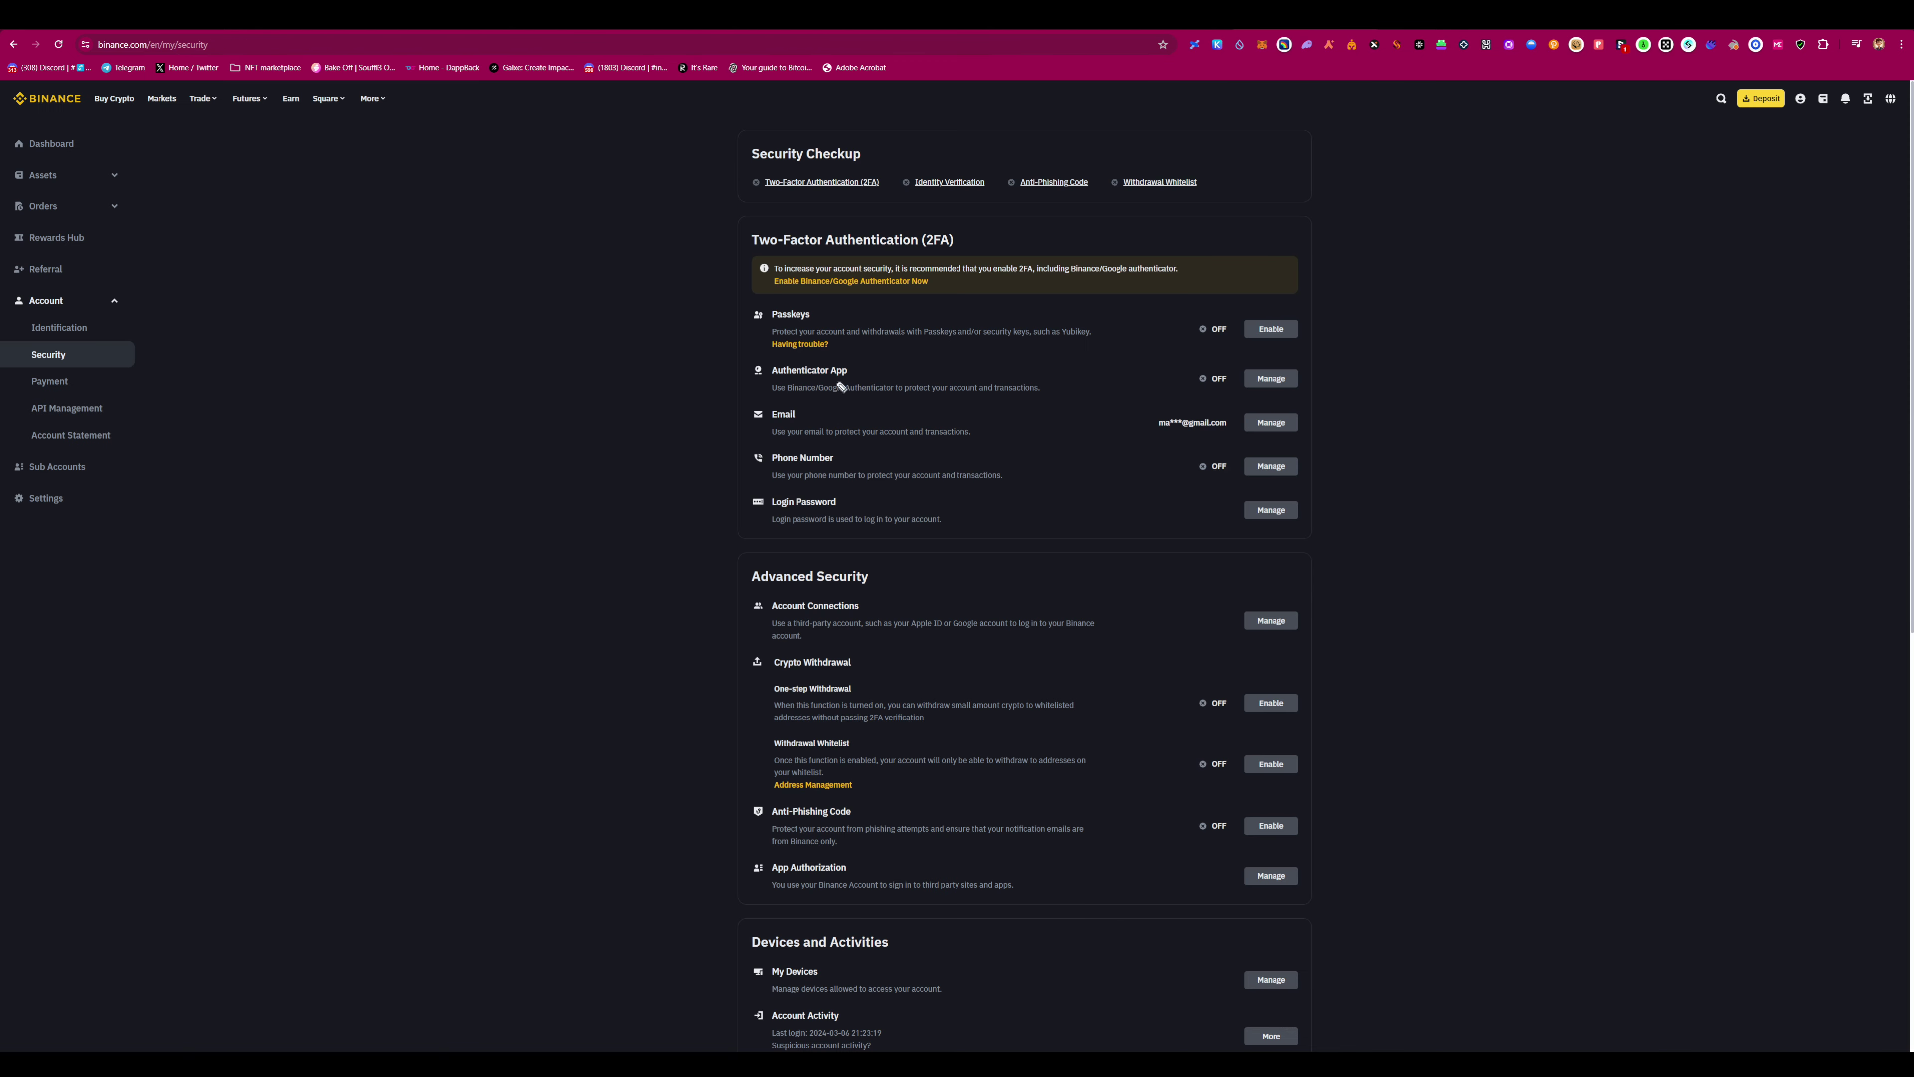
Start enabling the Authenticator App from the Security settings and request the email verification code.
mouse_move(769, 388)
mouse_down()
mouse_move(849, 385)
mouse_move(746, 369)
mouse_up()
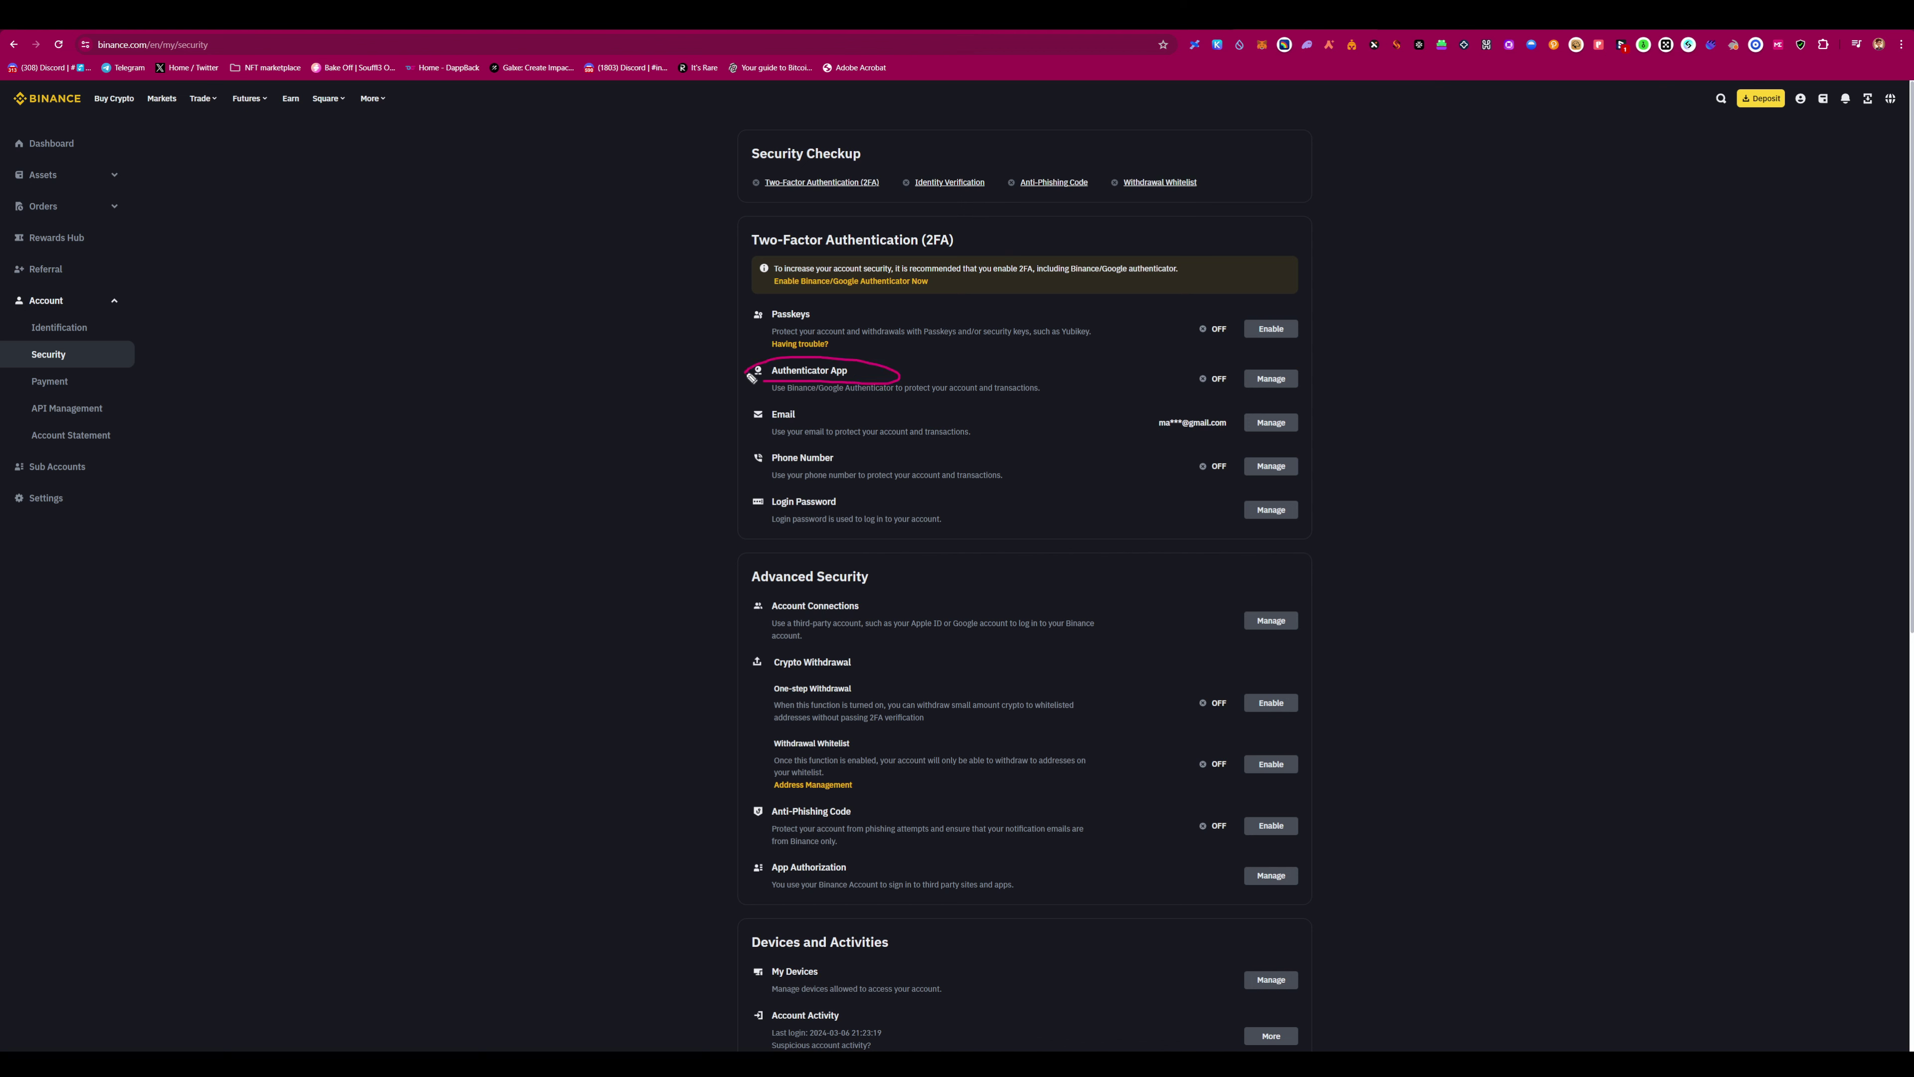
click(1271, 379)
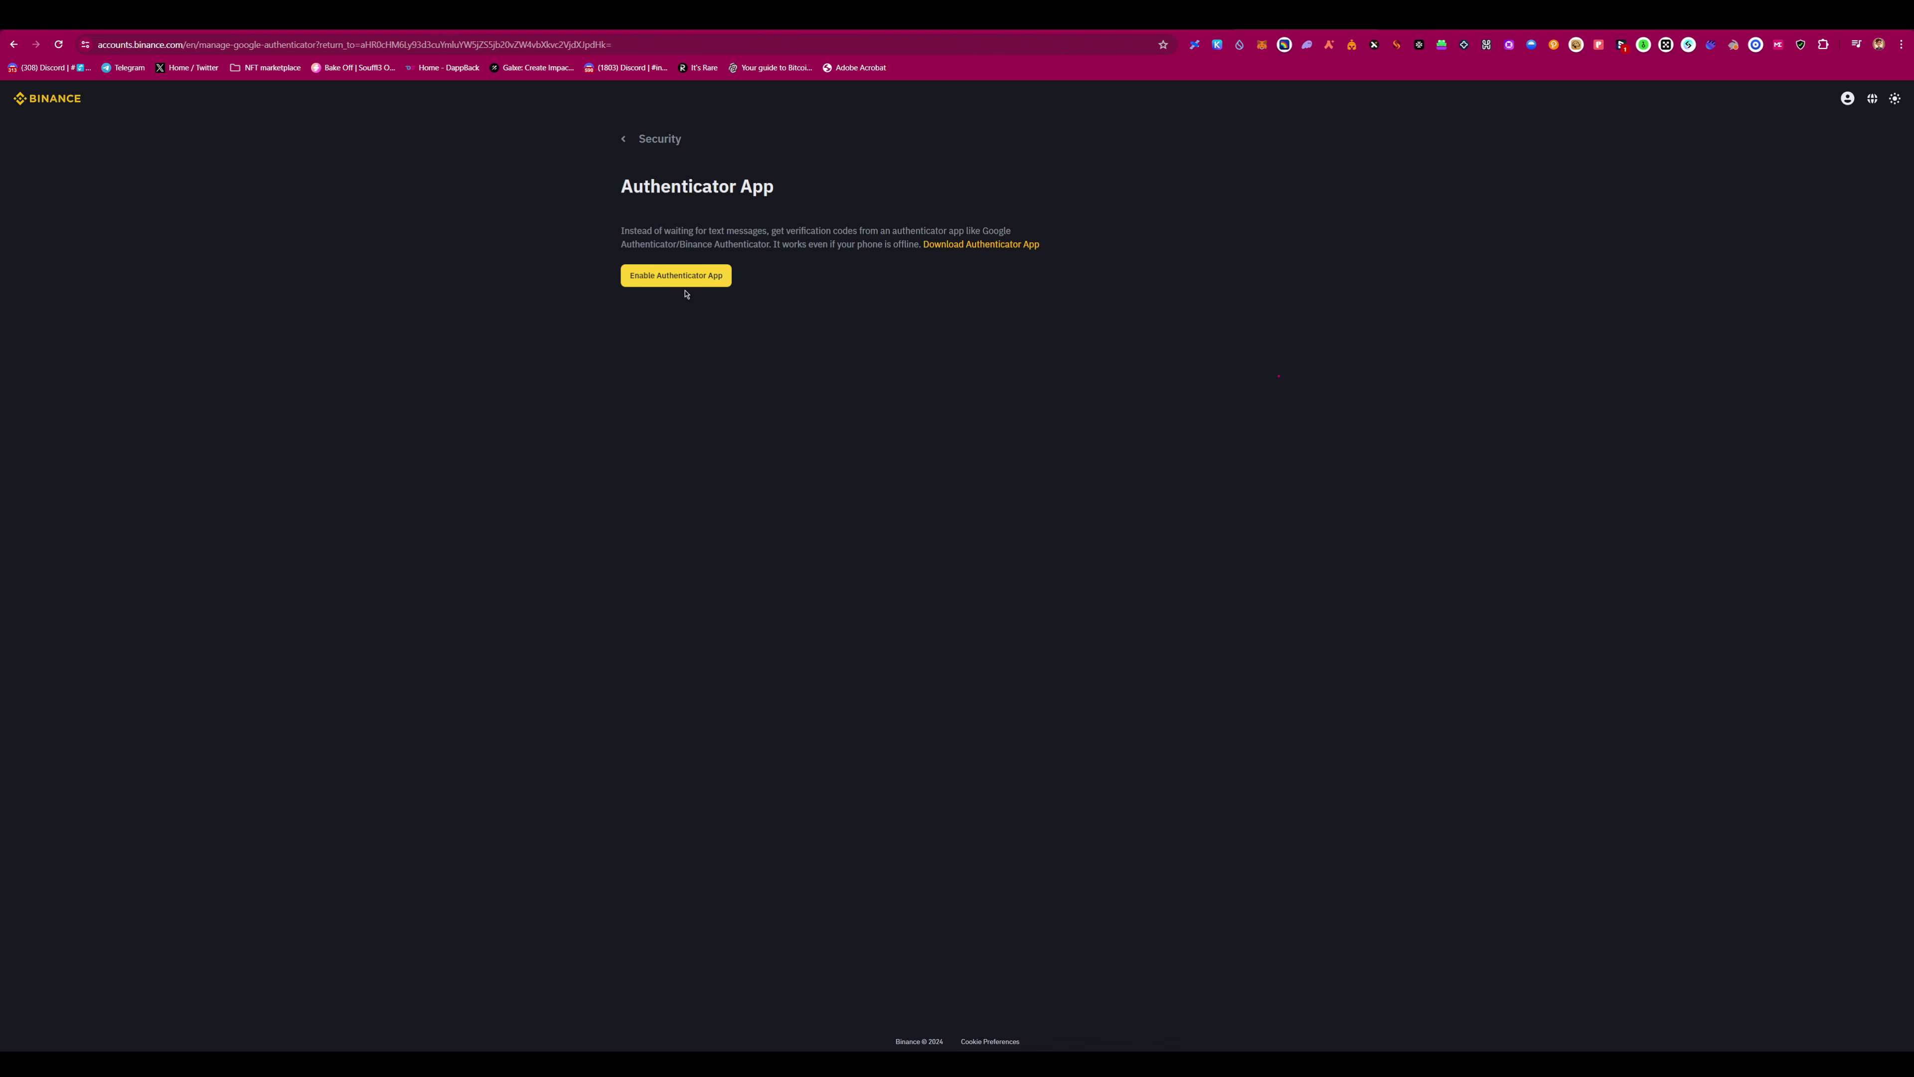
mouse_move(602, 297)
mouse_down()
mouse_move(769, 269)
mouse_move(620, 290)
mouse_up()
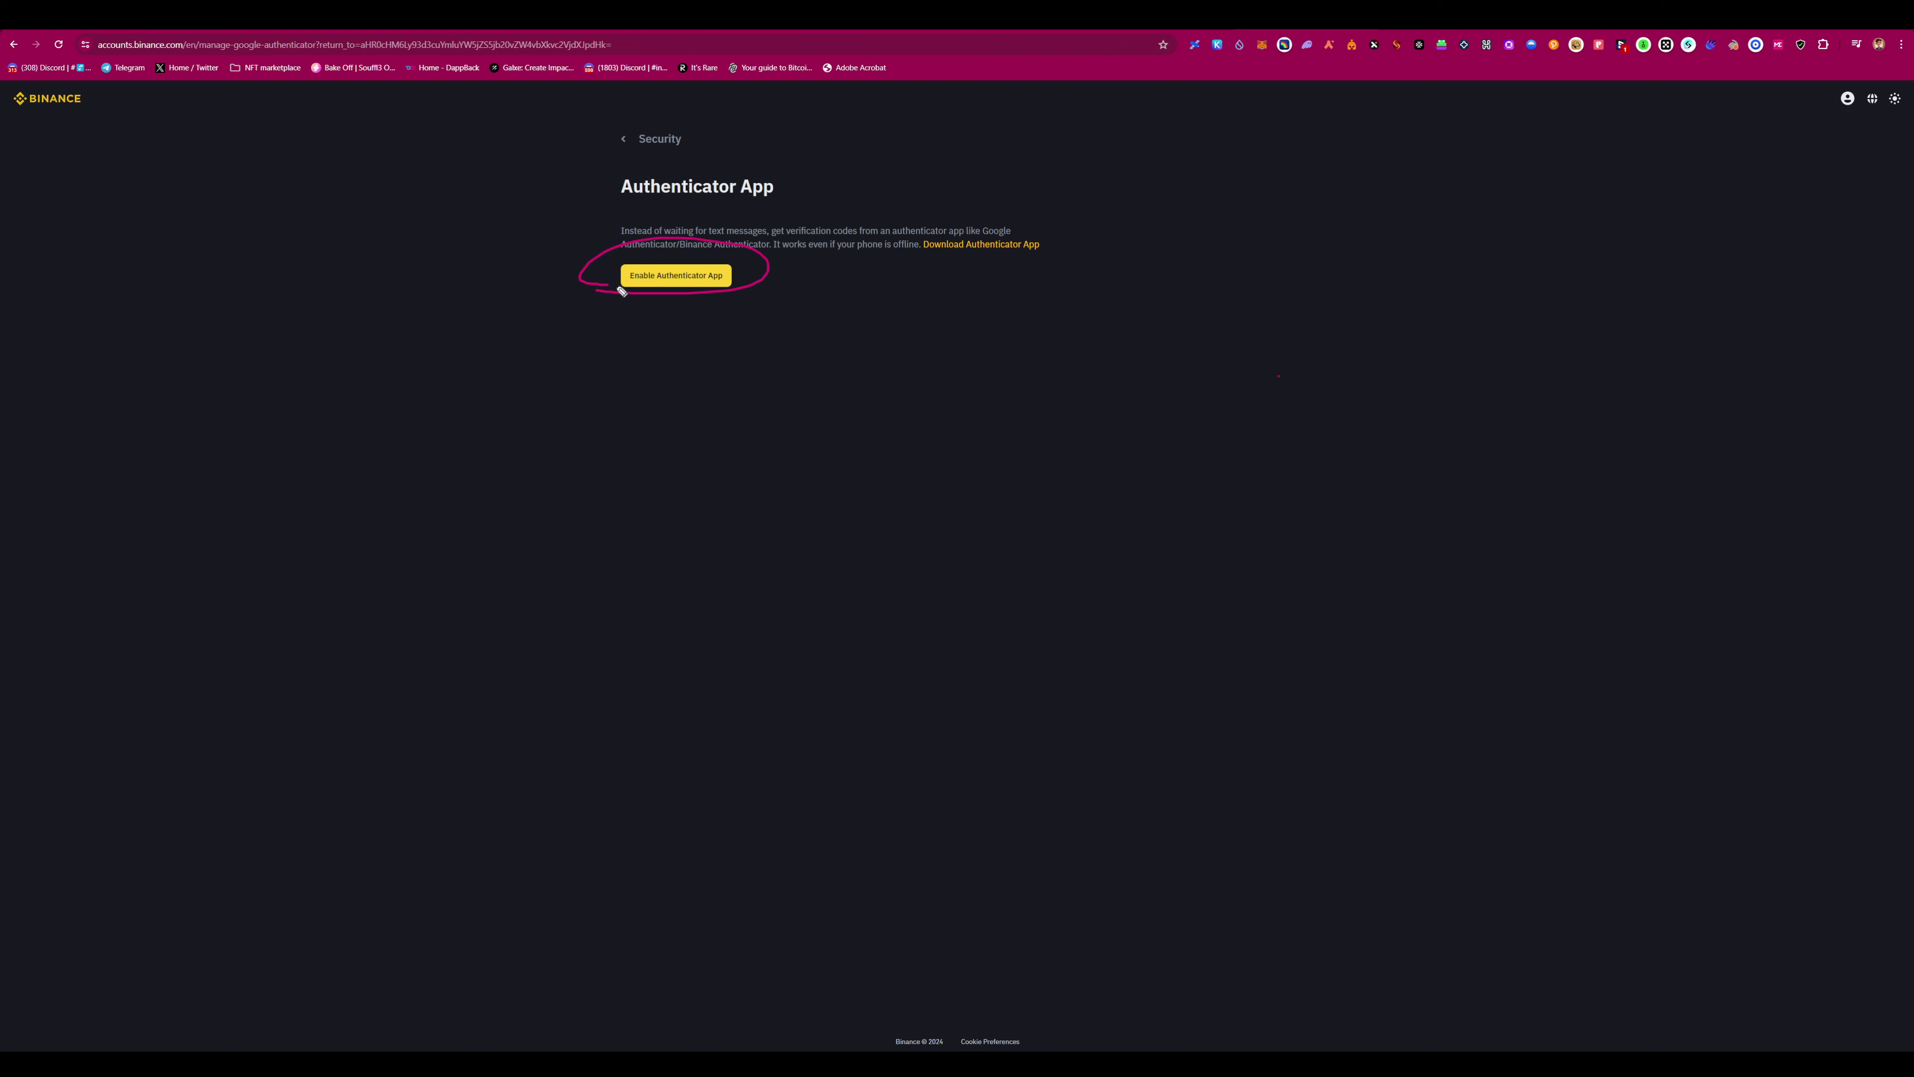
click(686, 284)
click(931, 287)
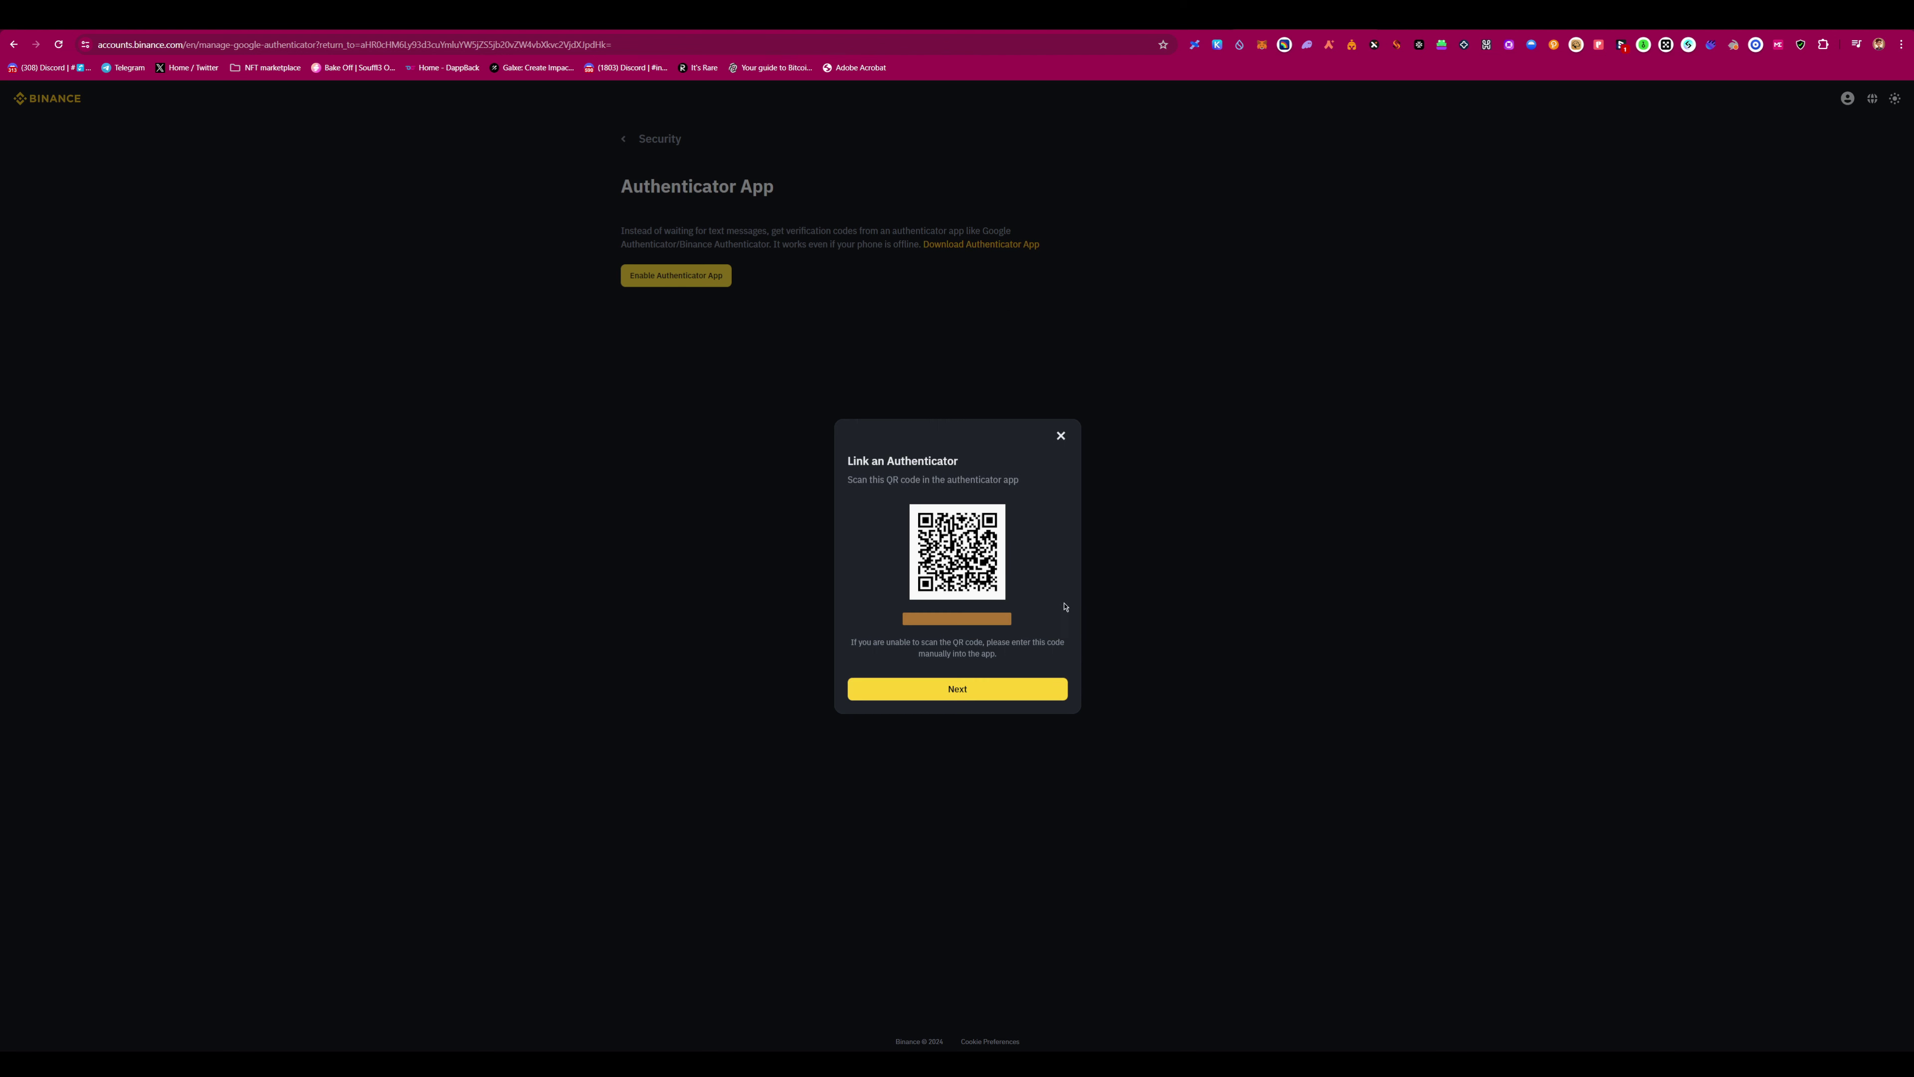
Submit the six-digit authenticator code and return to Security with Authenticator App On.
click(951, 690)
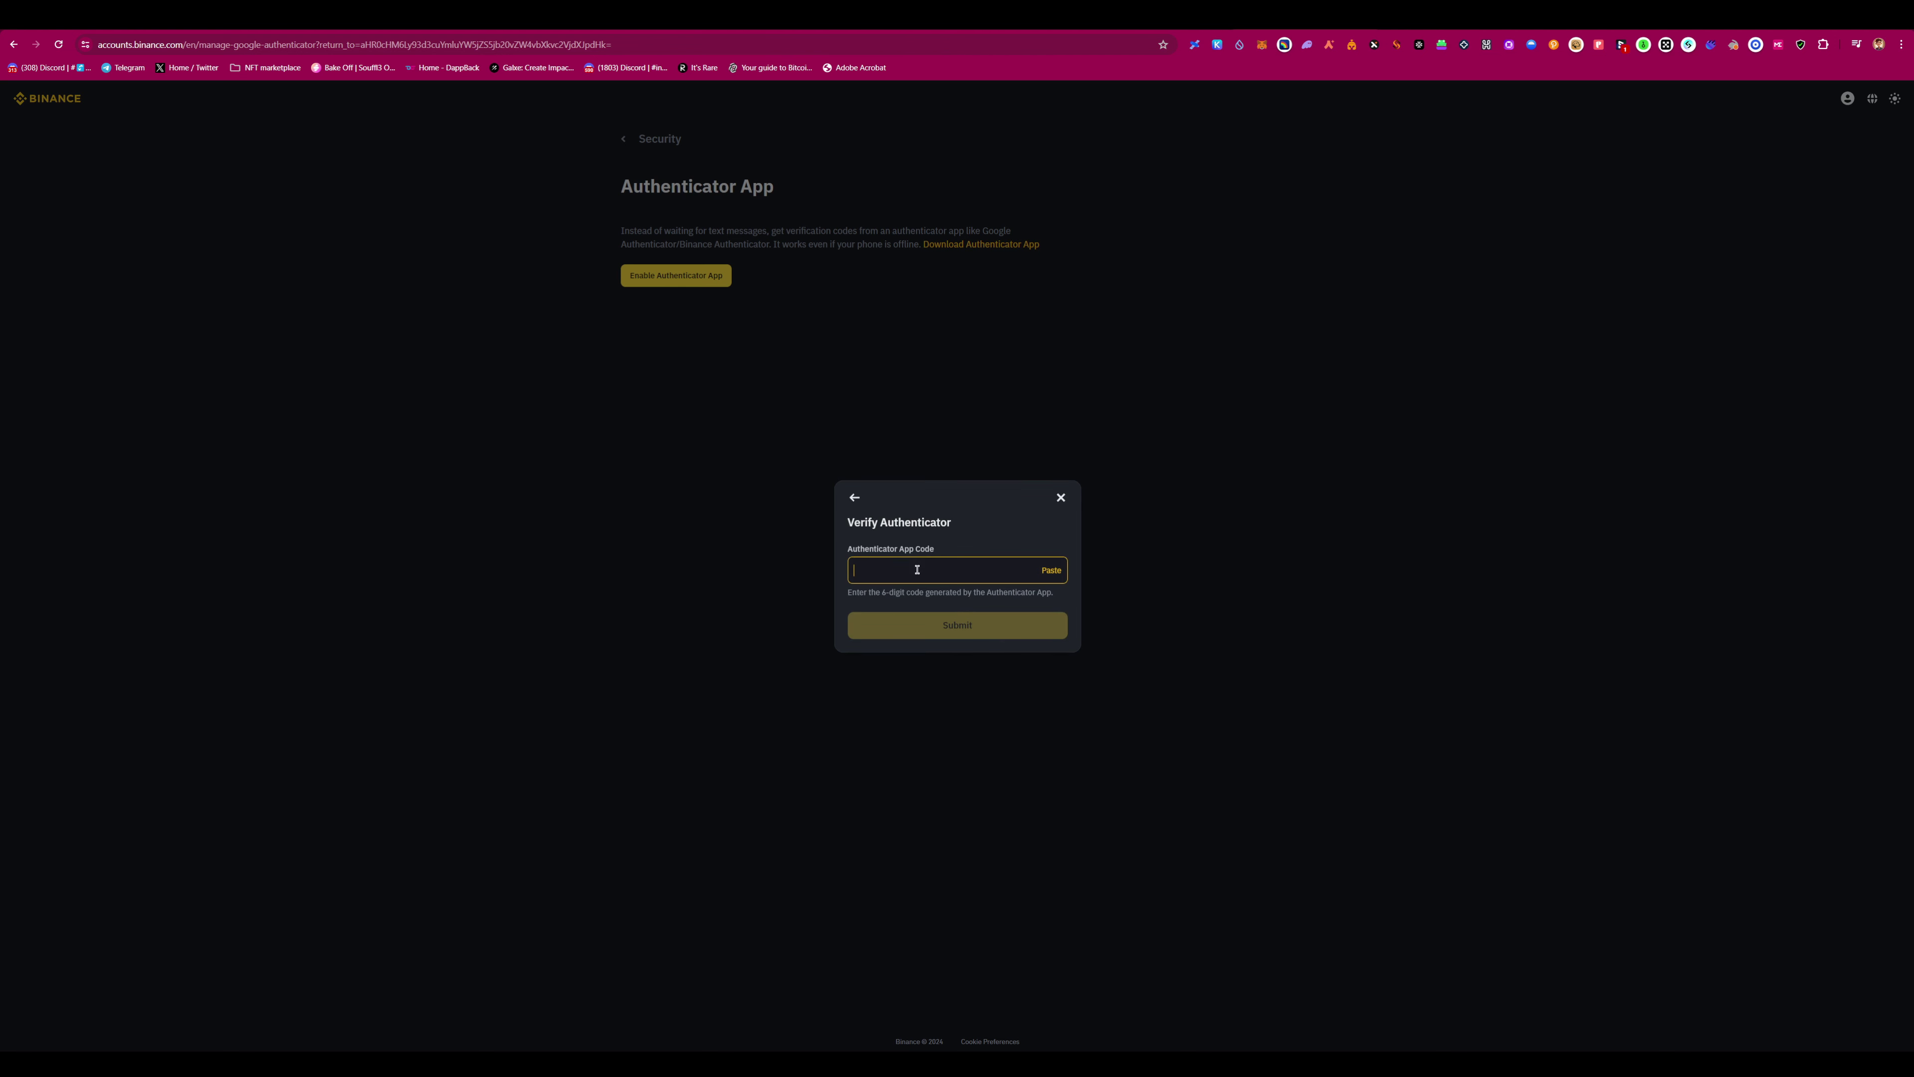
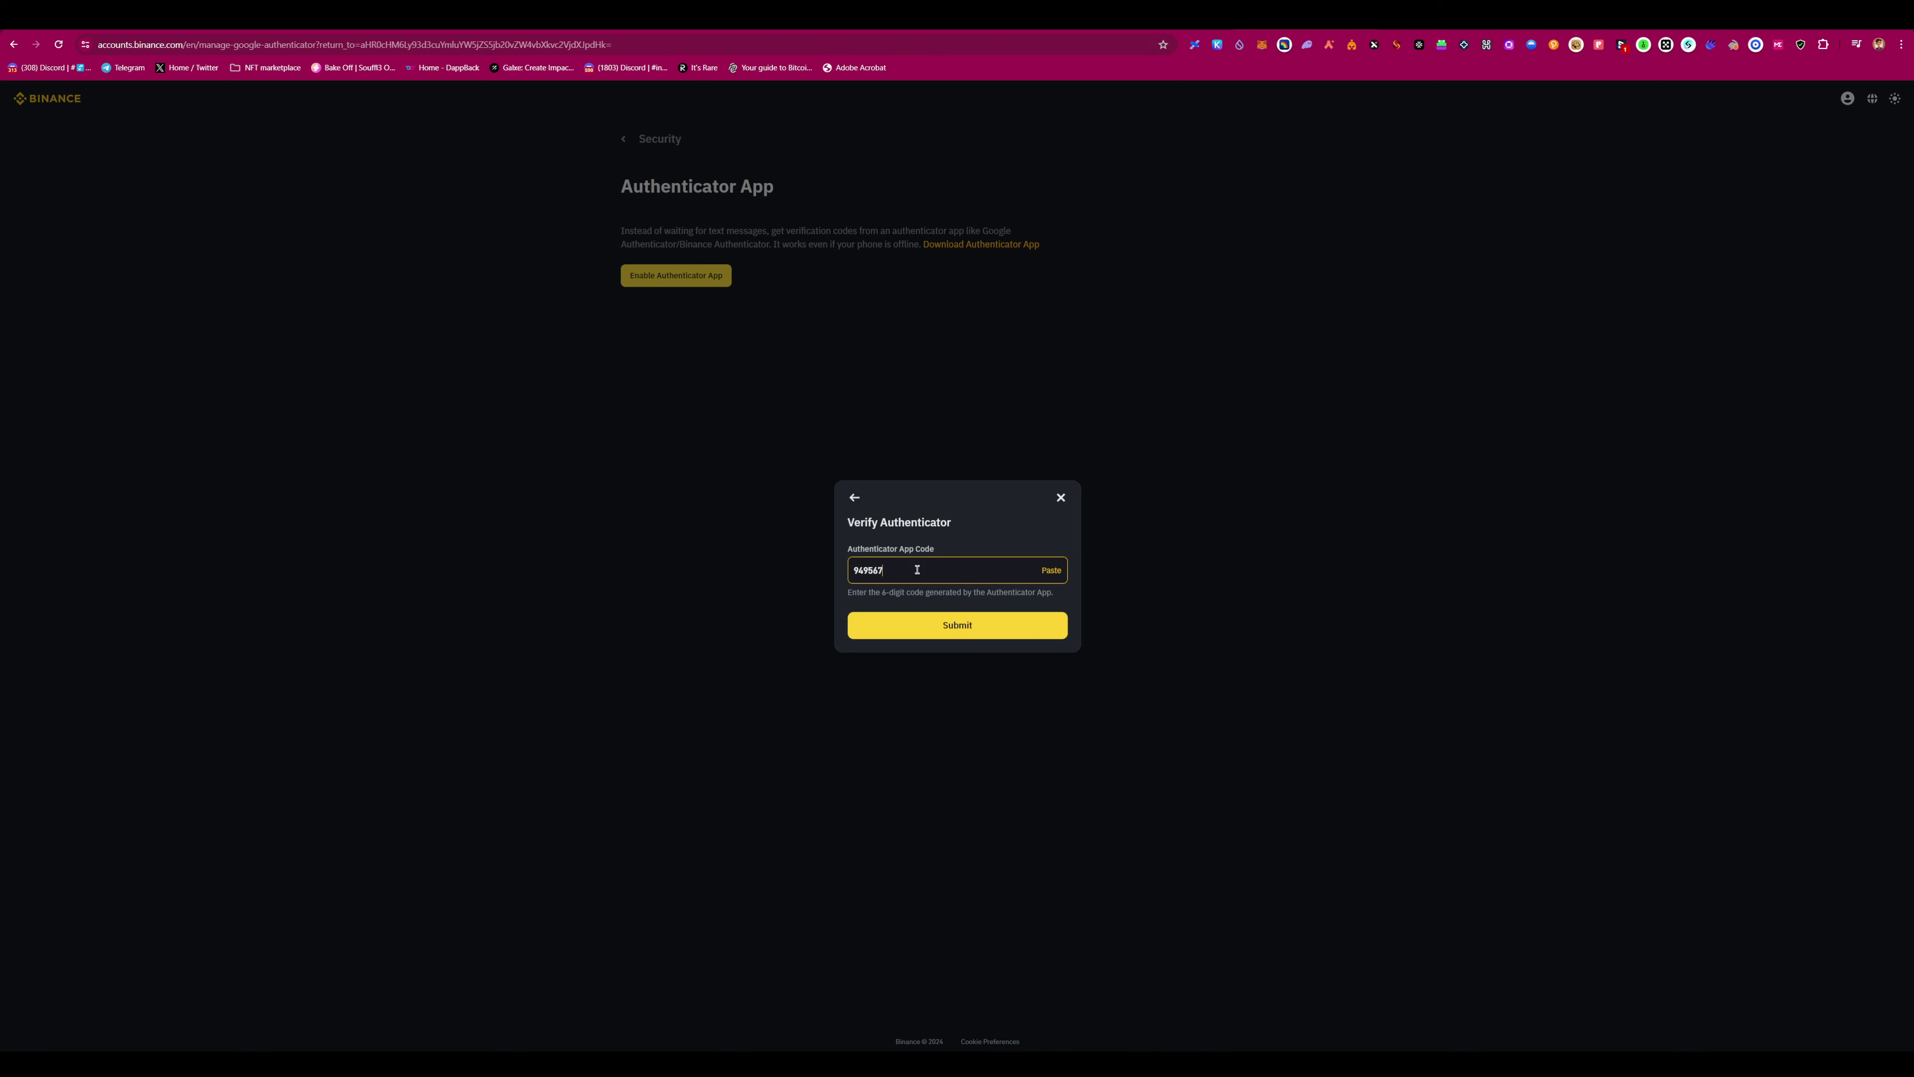
key(Return)
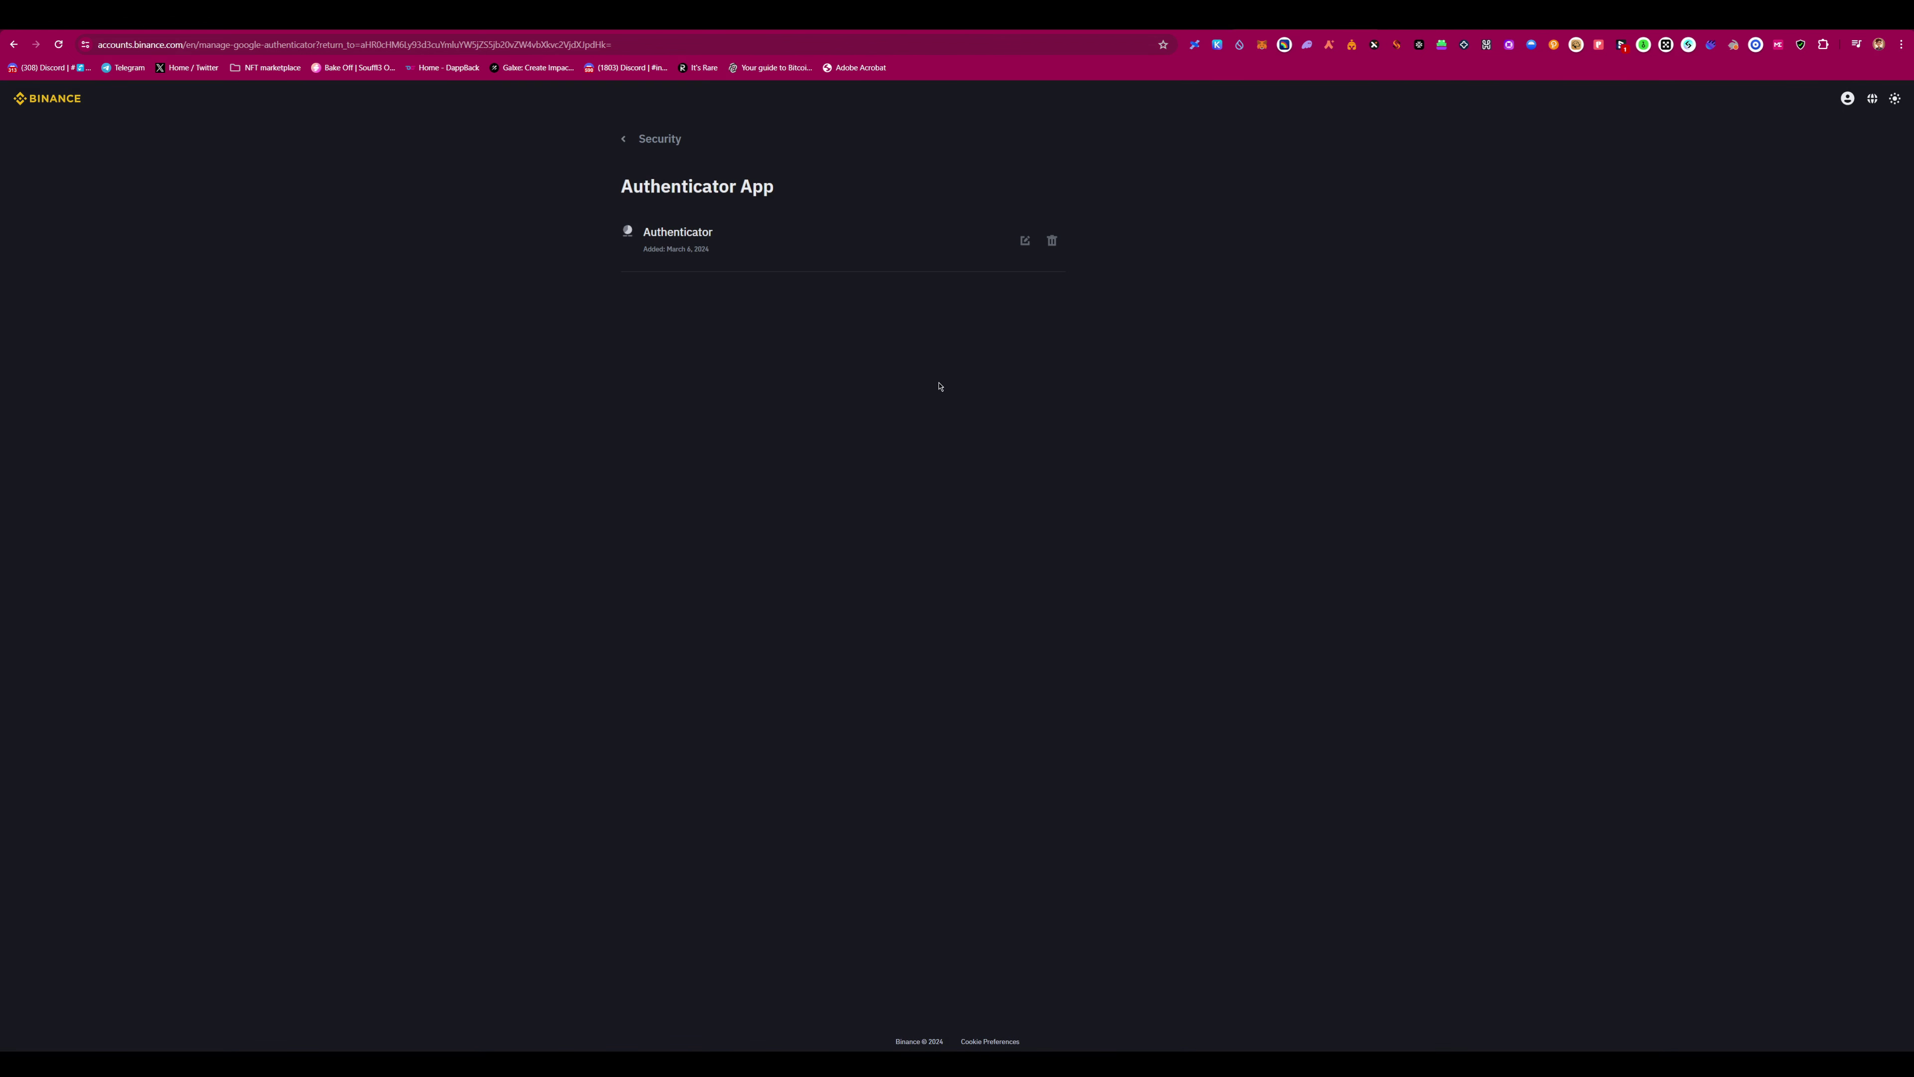
click(623, 141)
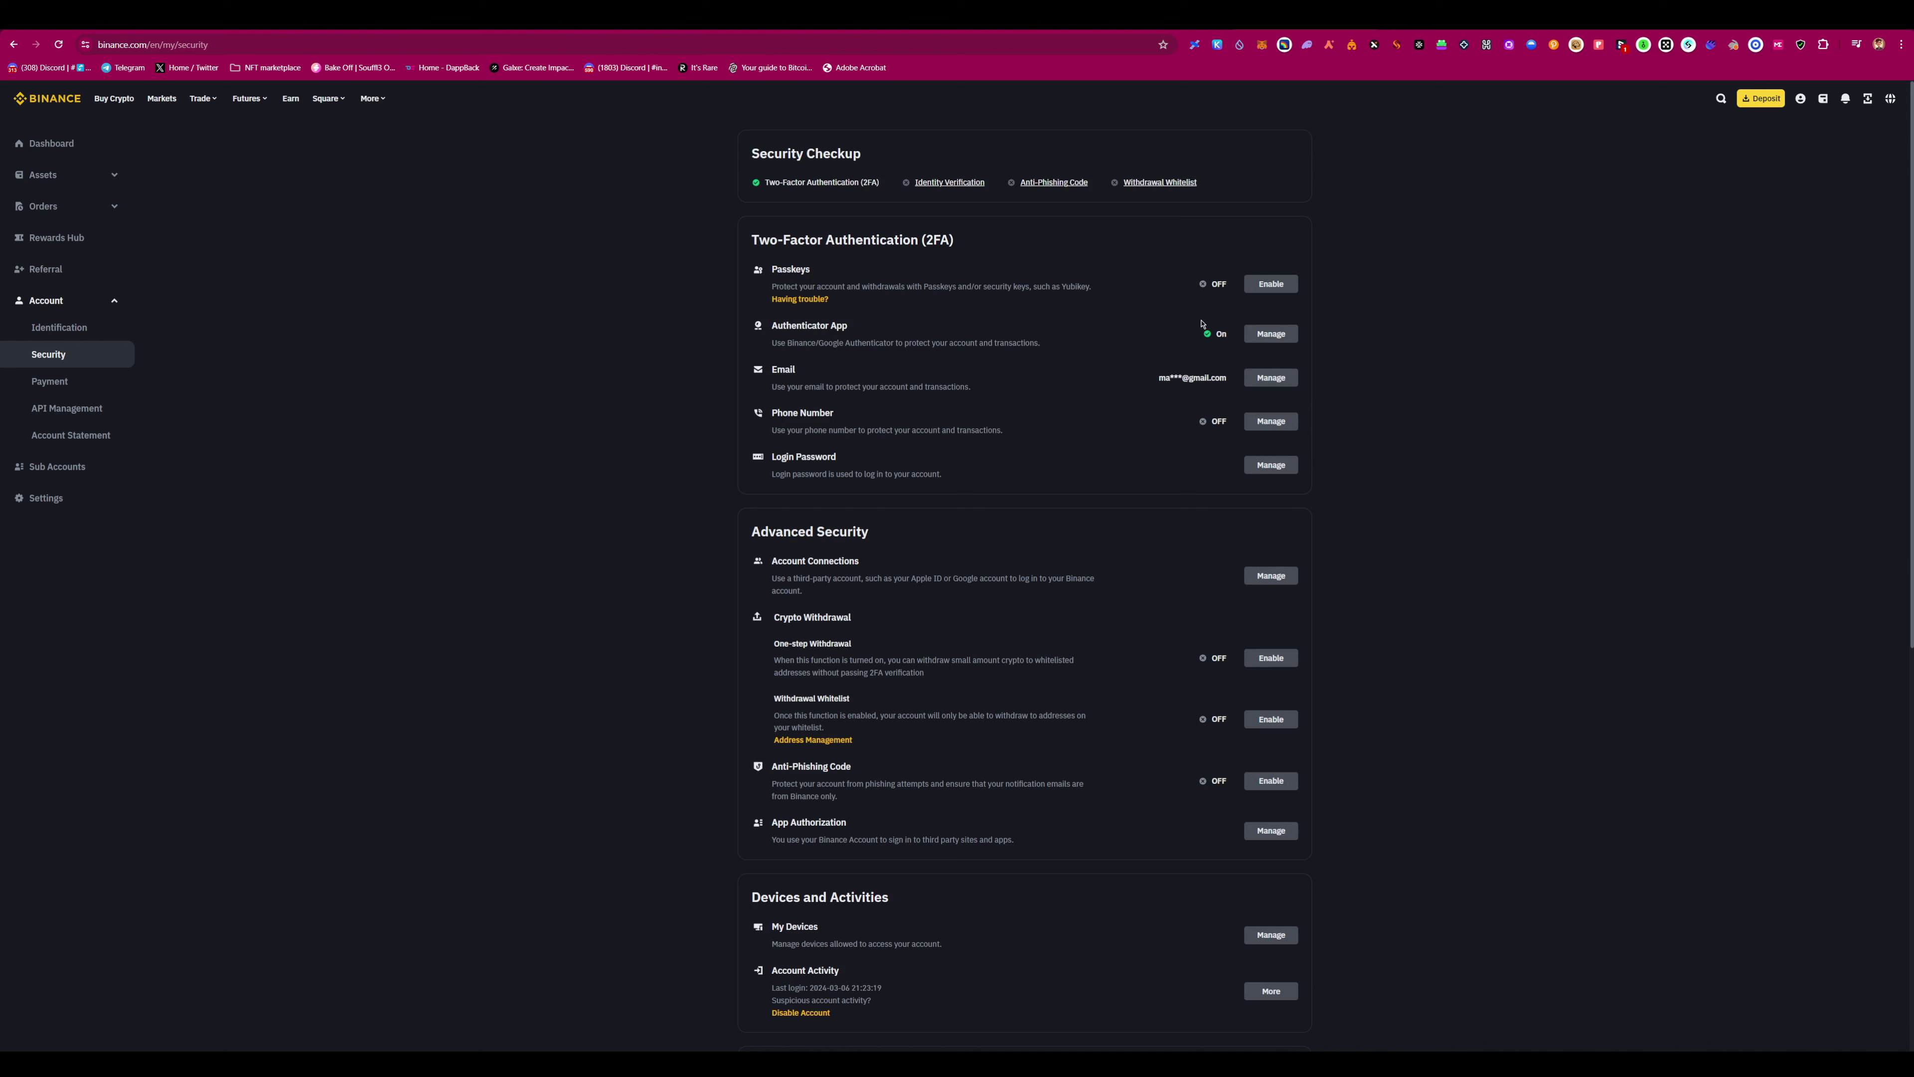
mouse_move(1235, 324)
mouse_down()
mouse_move(1213, 312)
mouse_move(1167, 367)
mouse_move(1200, 364)
mouse_move(1223, 431)
mouse_up()
click(1270, 422)
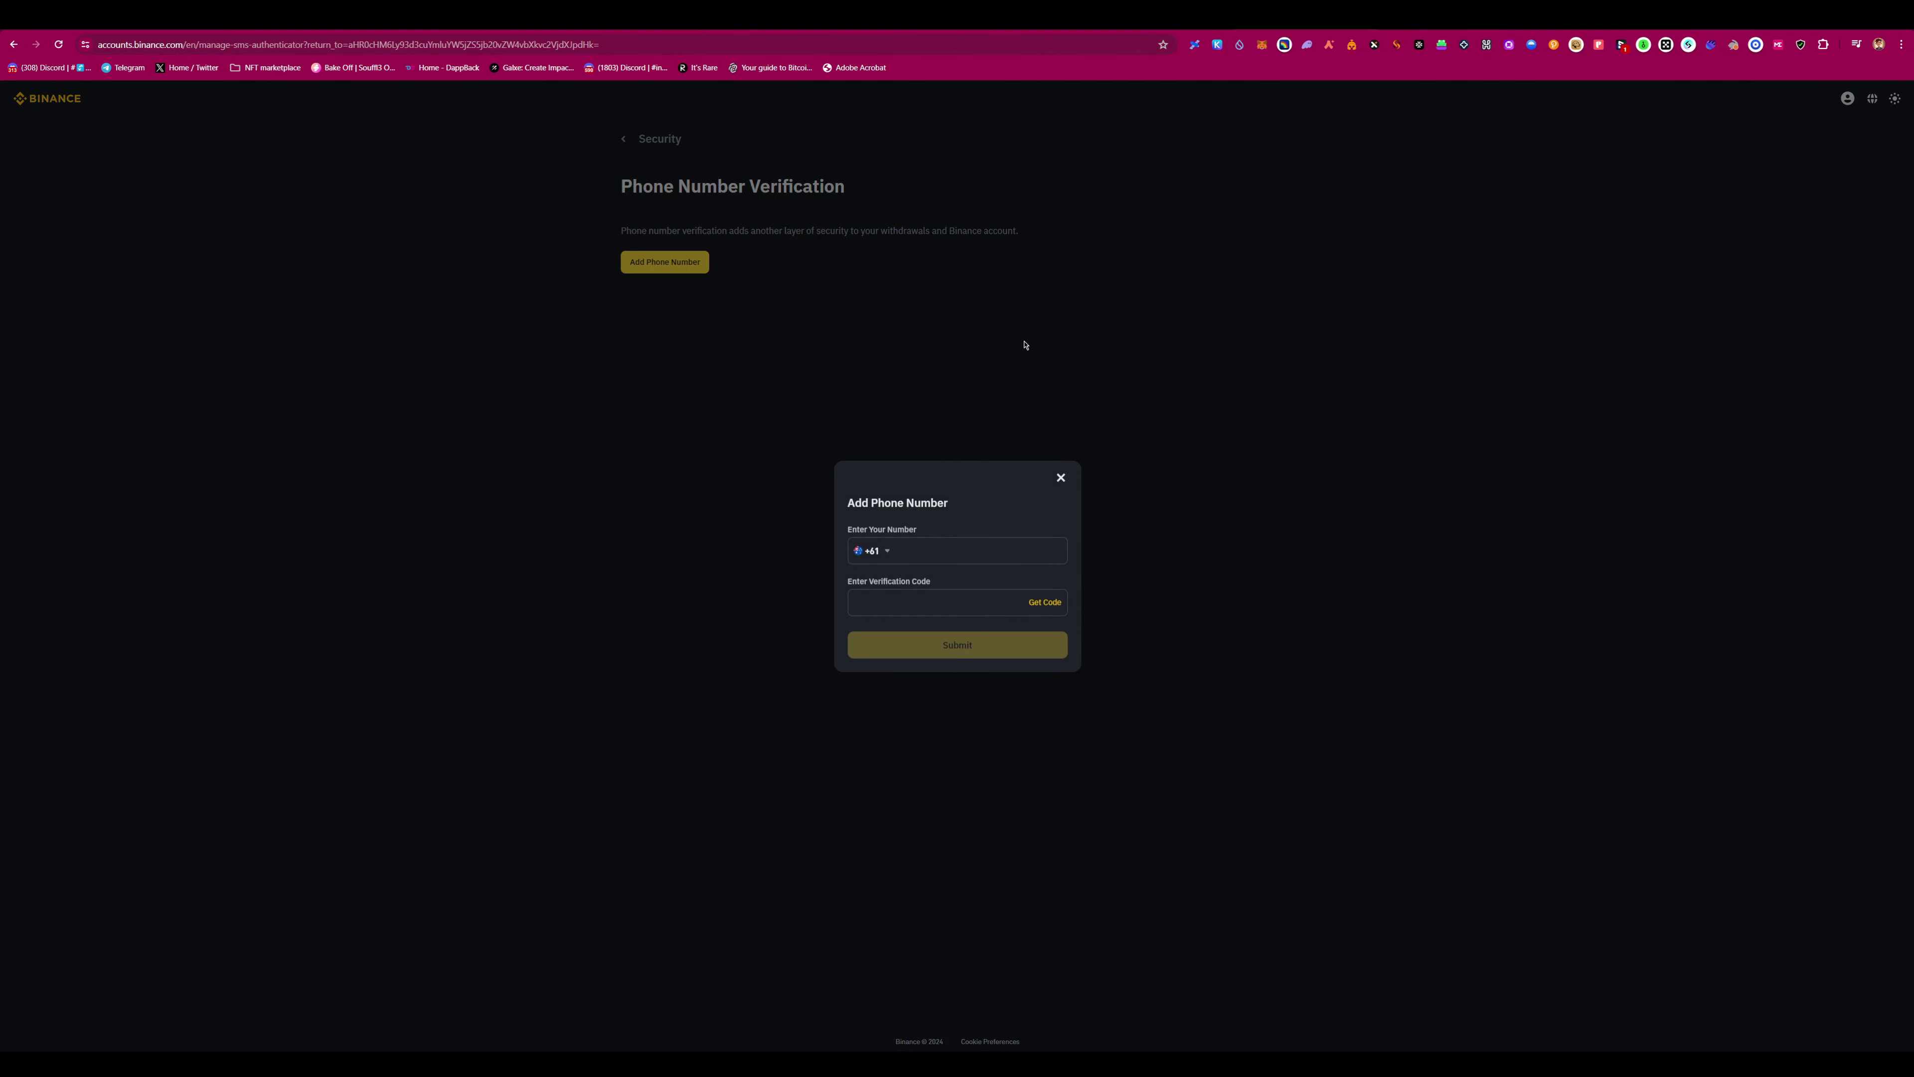
click(883, 551)
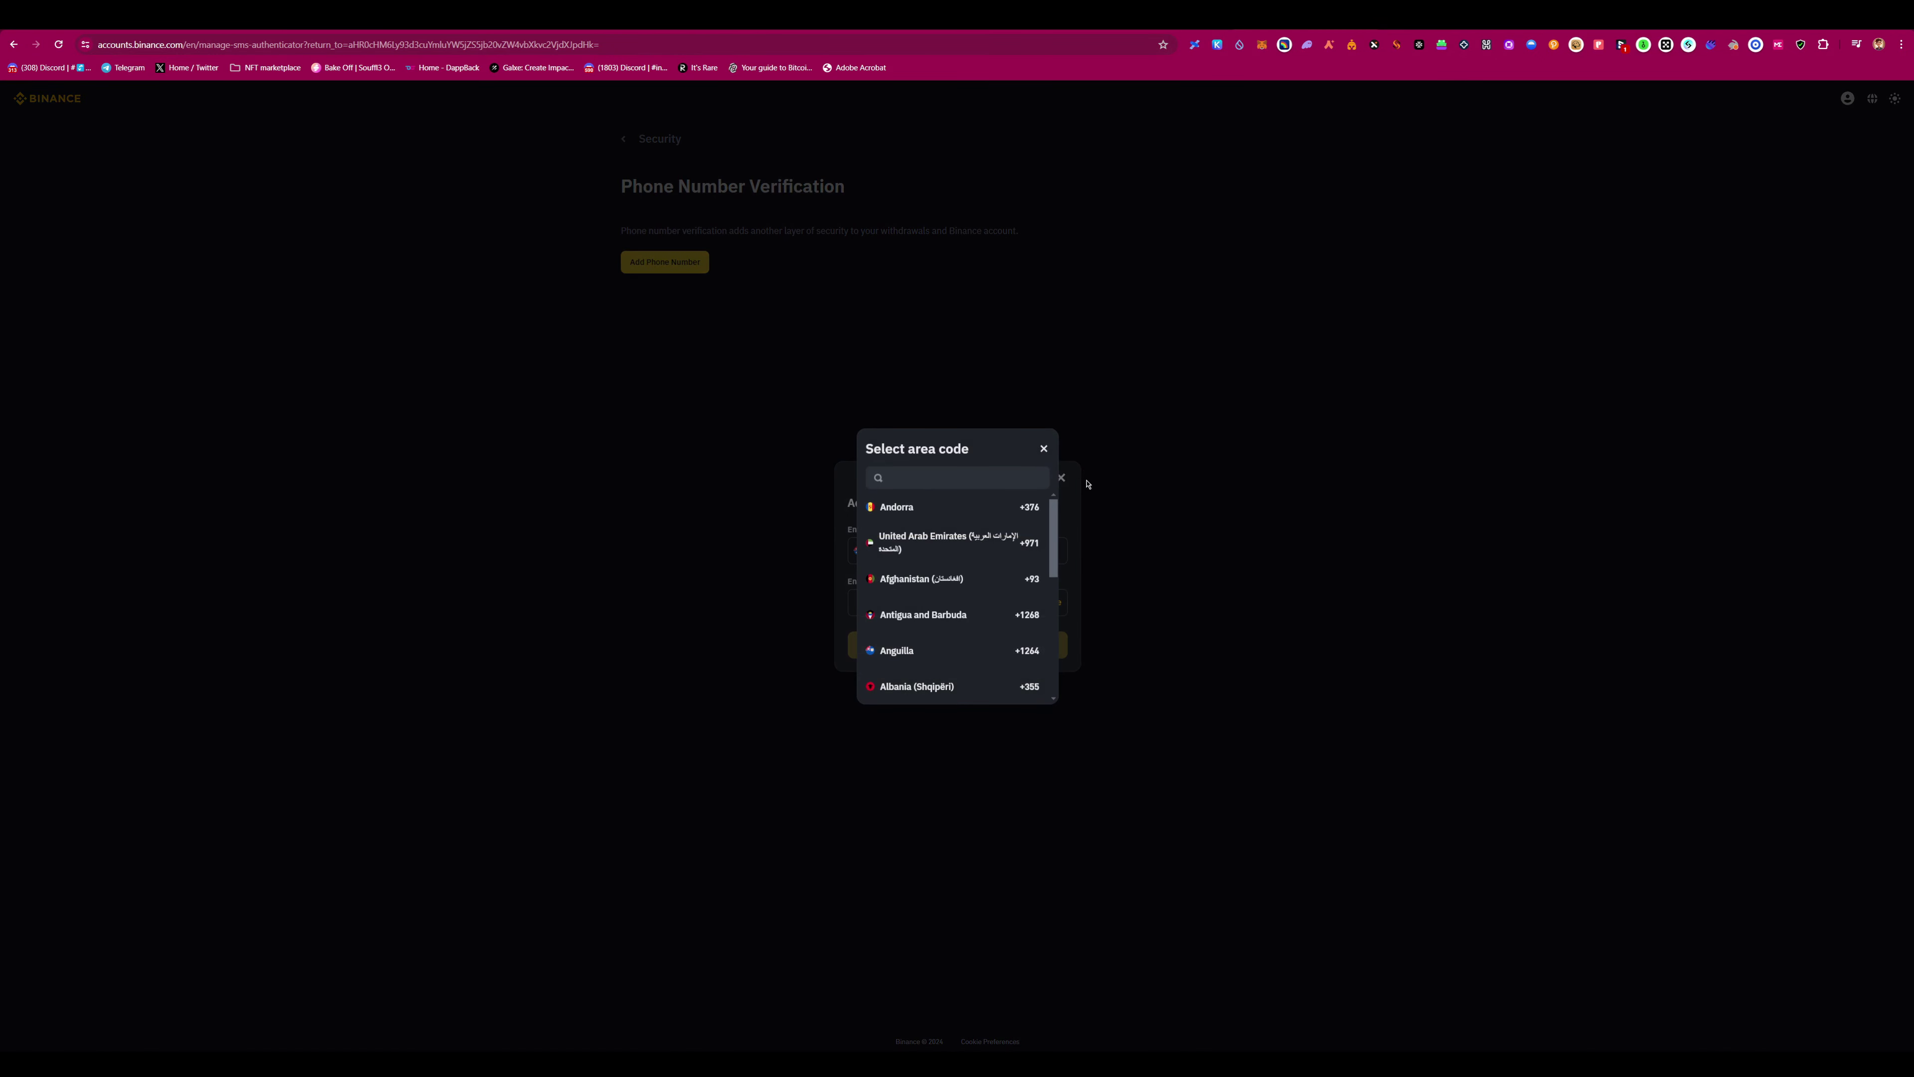
click(1042, 450)
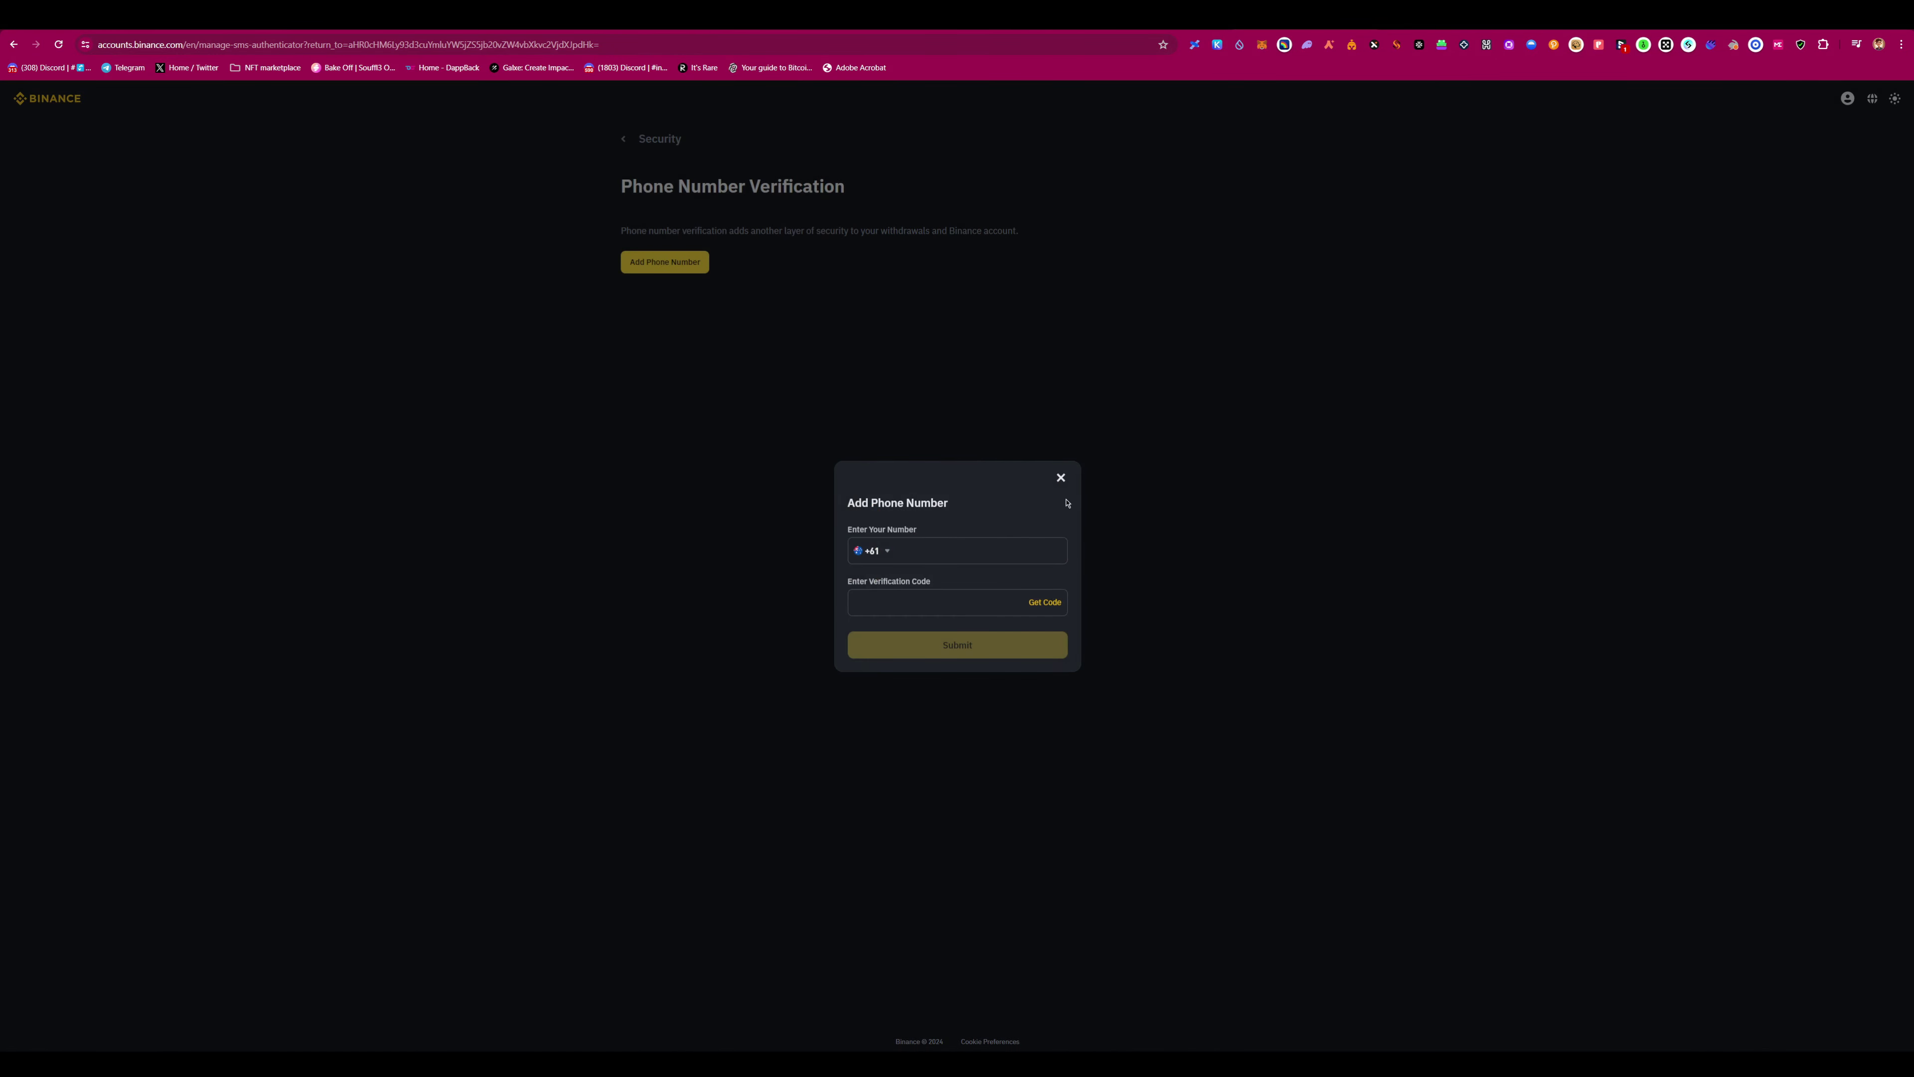
click(1060, 480)
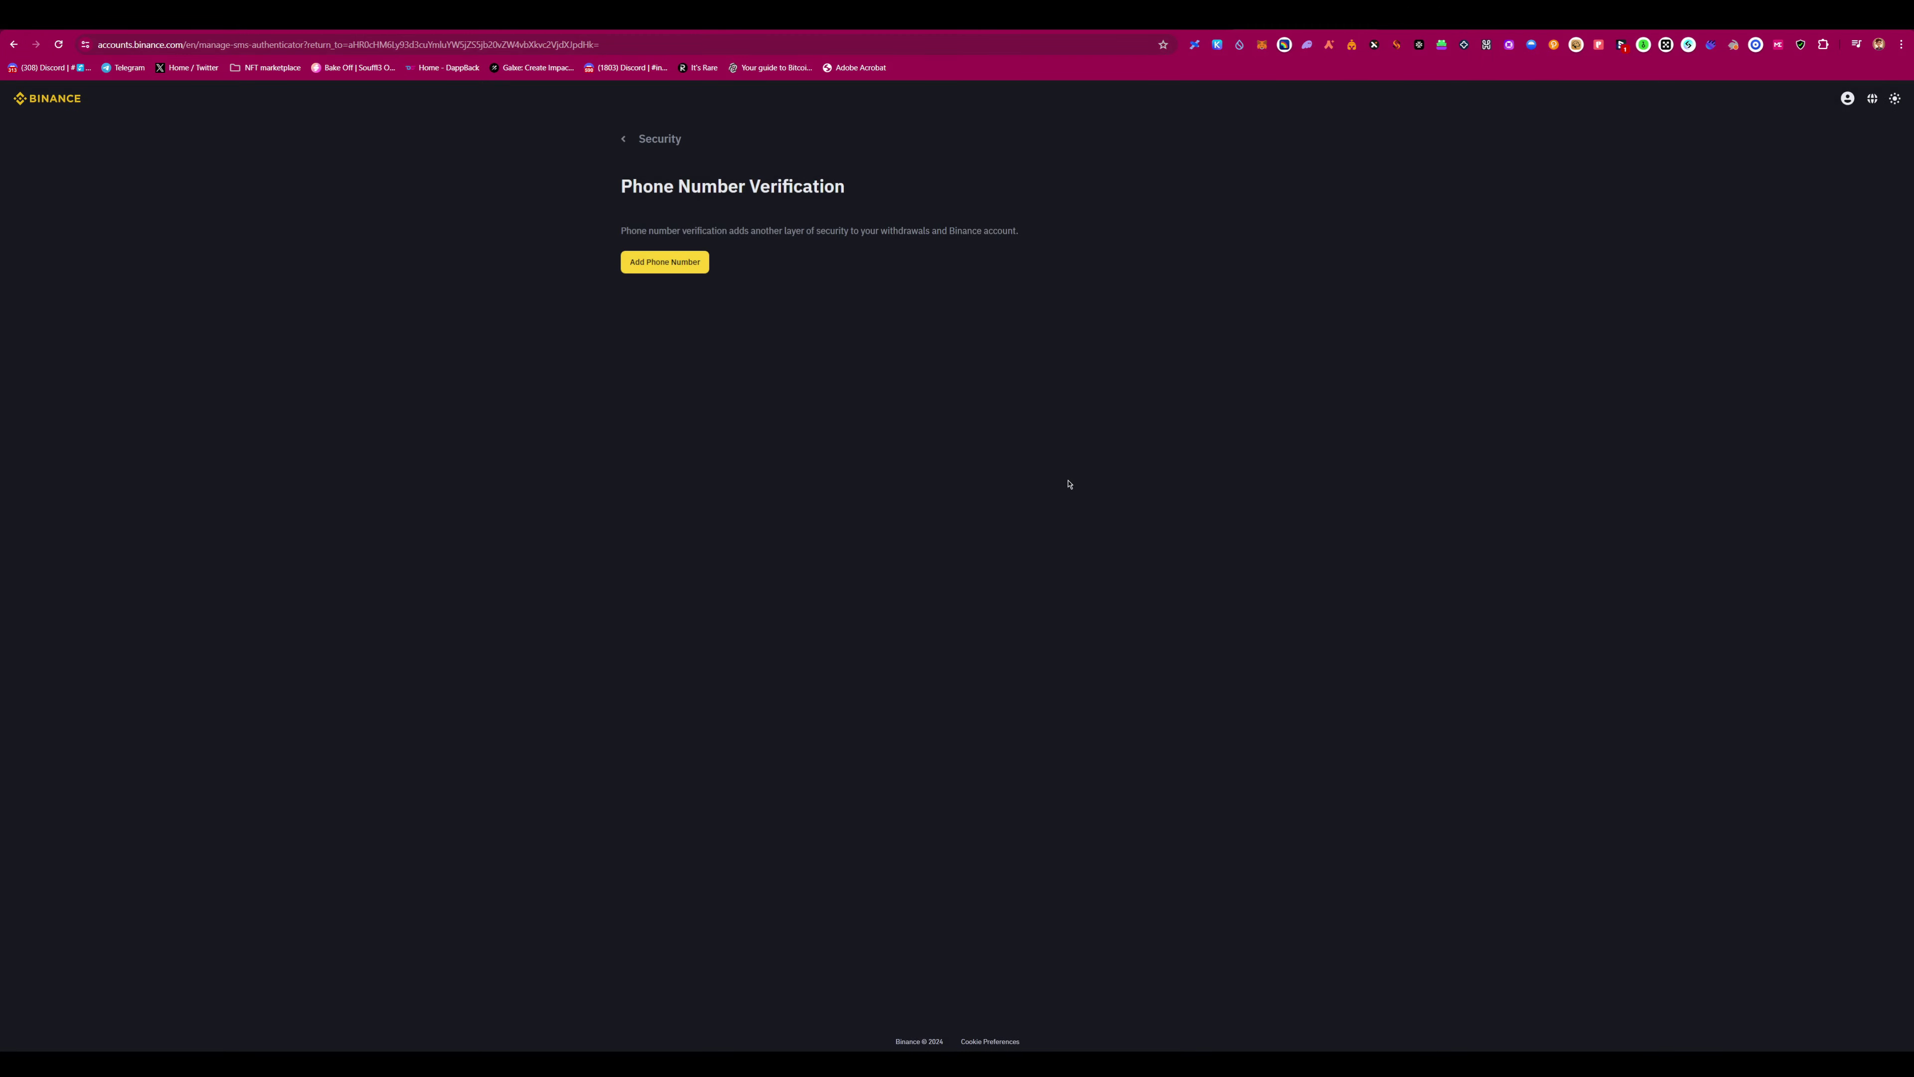
click(627, 140)
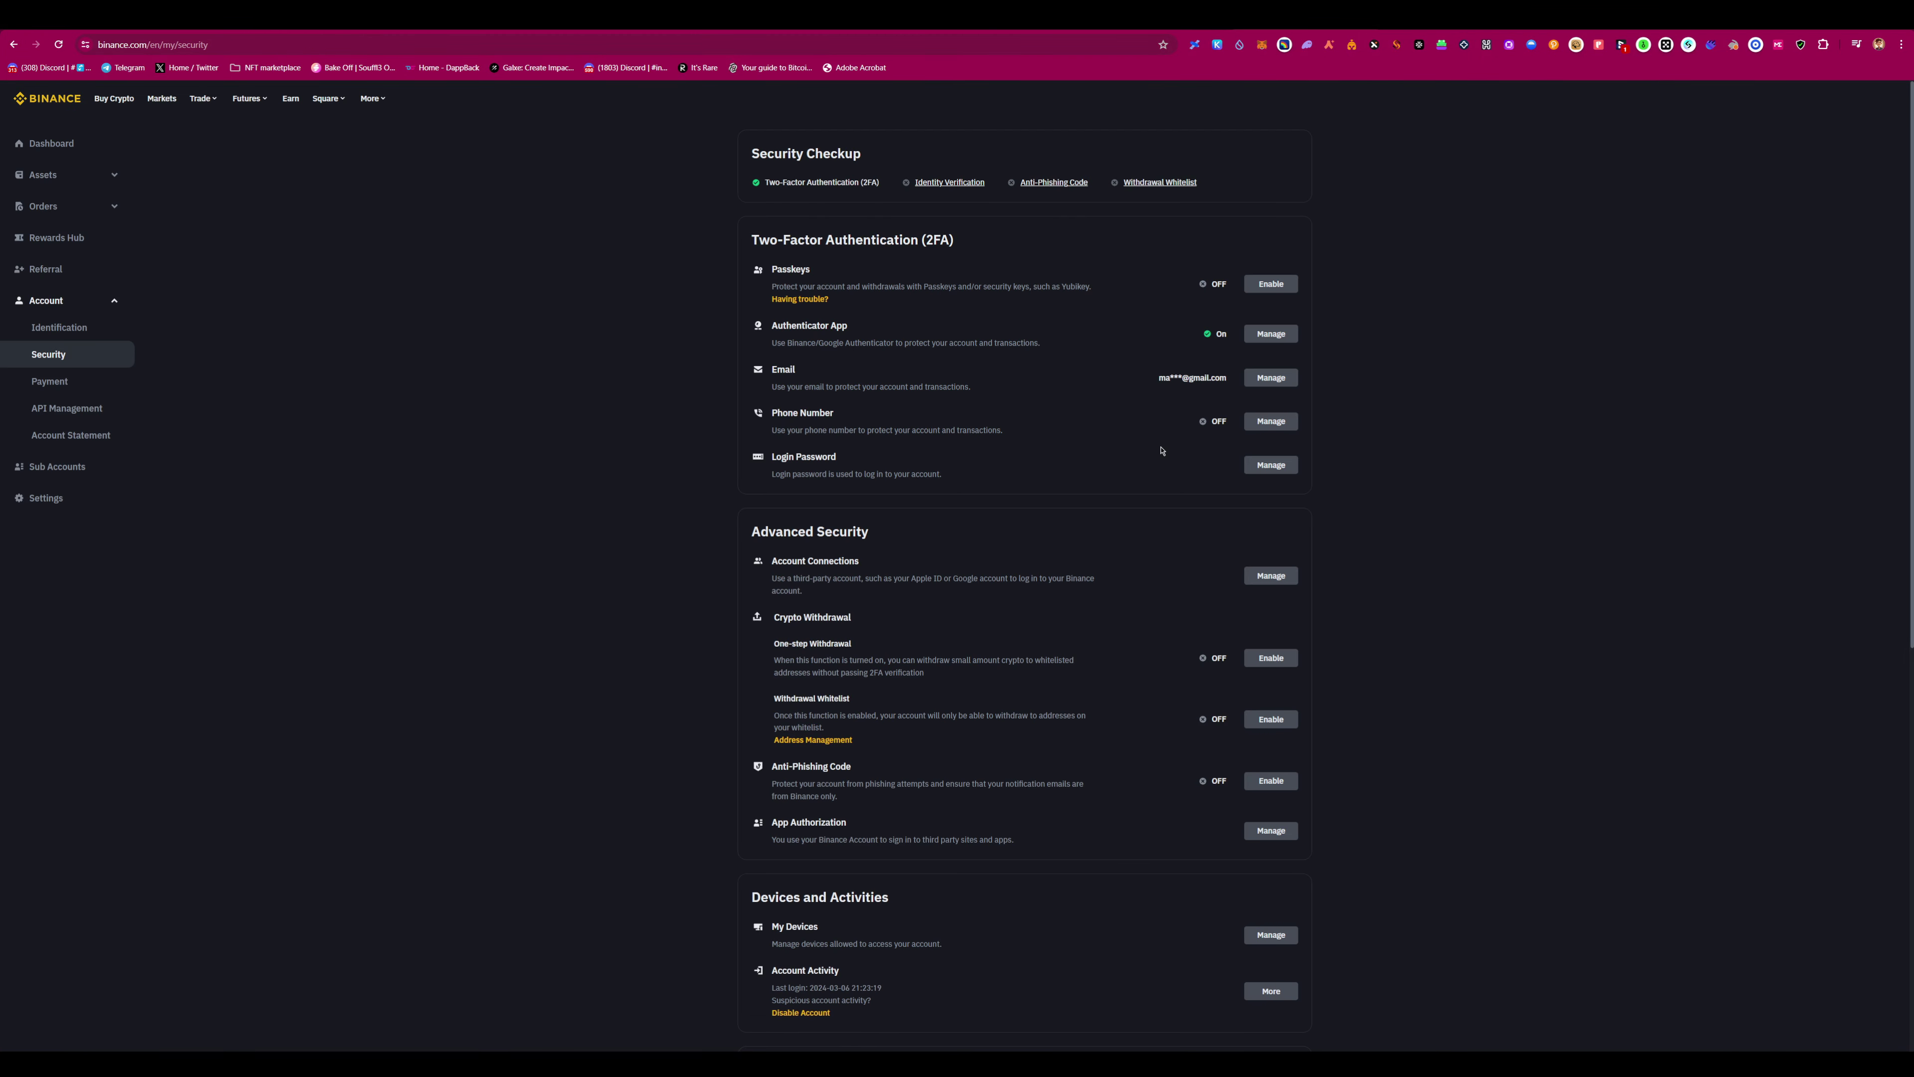
Look over the Dashboard's hidden estimated balance and ZEC, FIL, USDT and JTO holdings.
mouse_move(1209, 408)
mouse_down()
mouse_move(1234, 422)
mouse_move(1203, 404)
mouse_up()
mouse_move(842, 320)
mouse_down()
mouse_move(749, 419)
mouse_move(858, 434)
mouse_up()
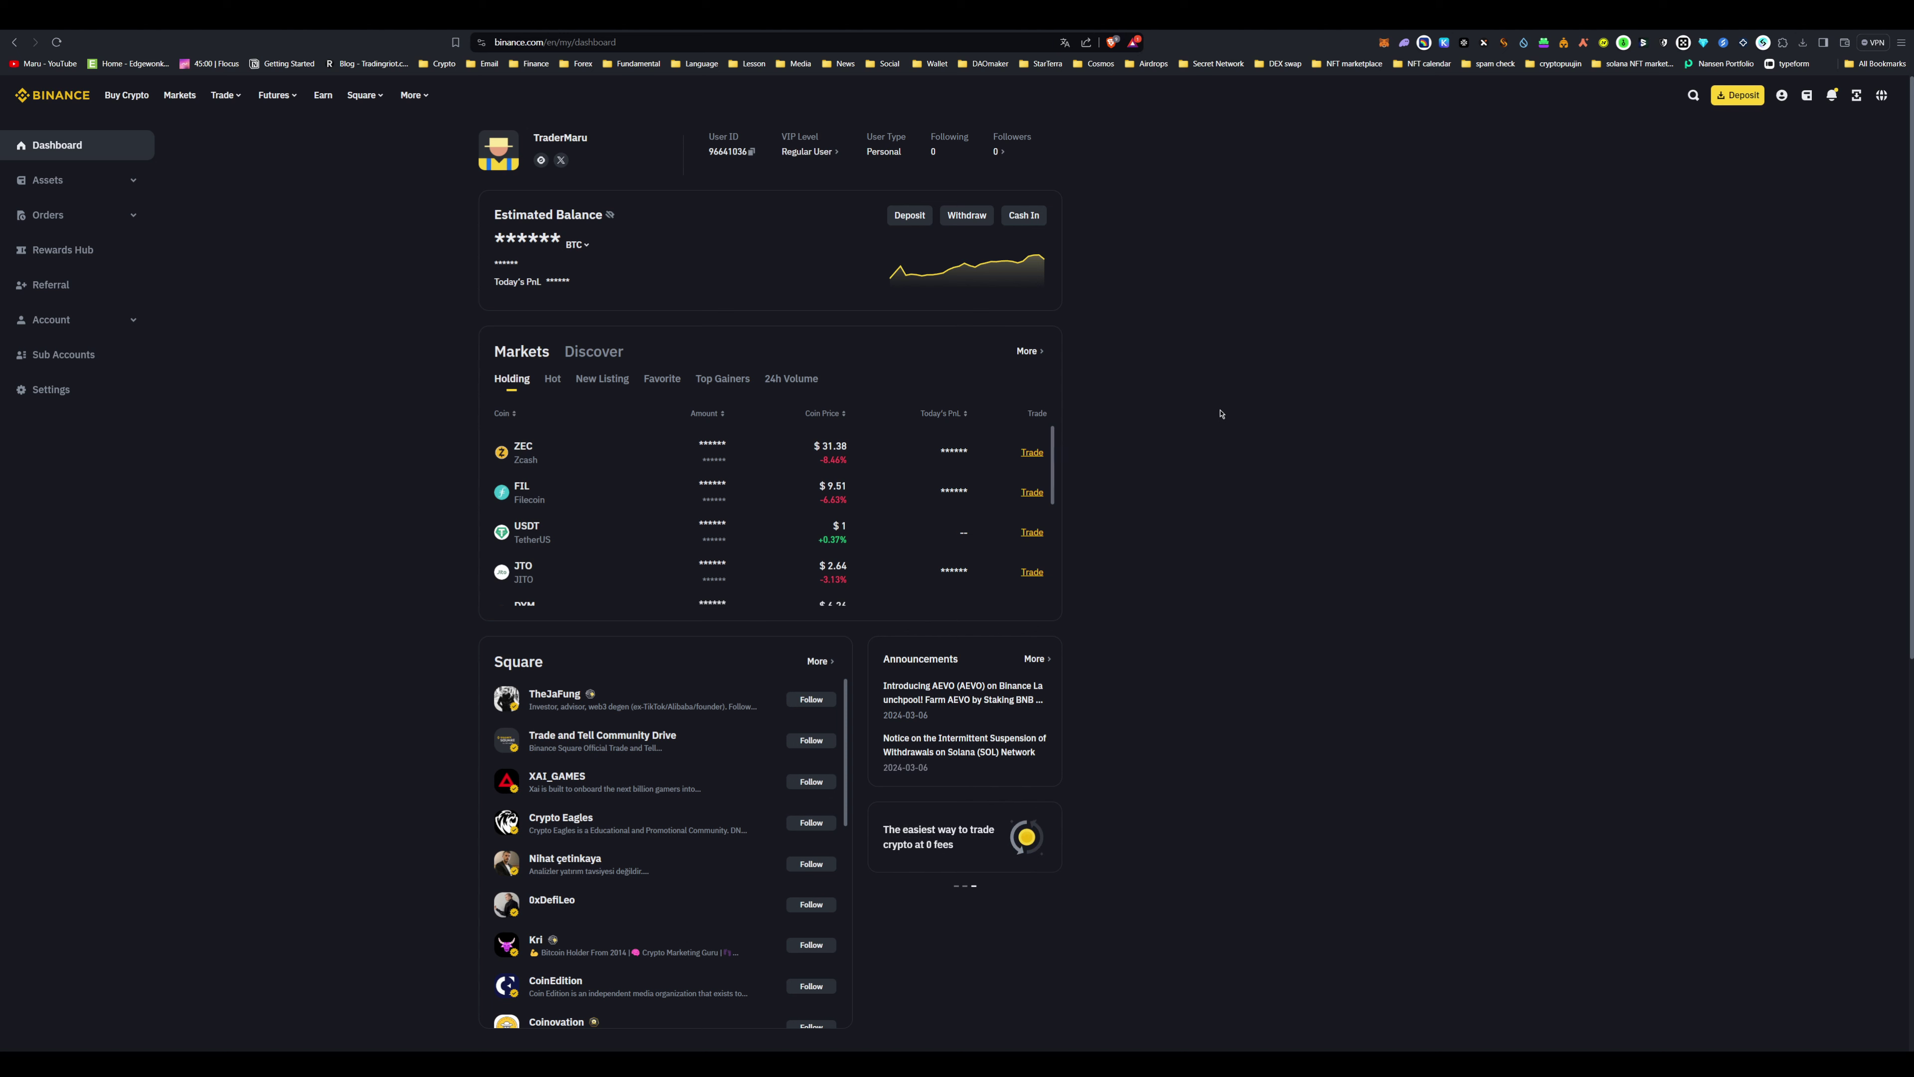
mouse_move(452, 120)
mouse_down()
mouse_move(551, 120)
mouse_move(1123, 290)
mouse_up()
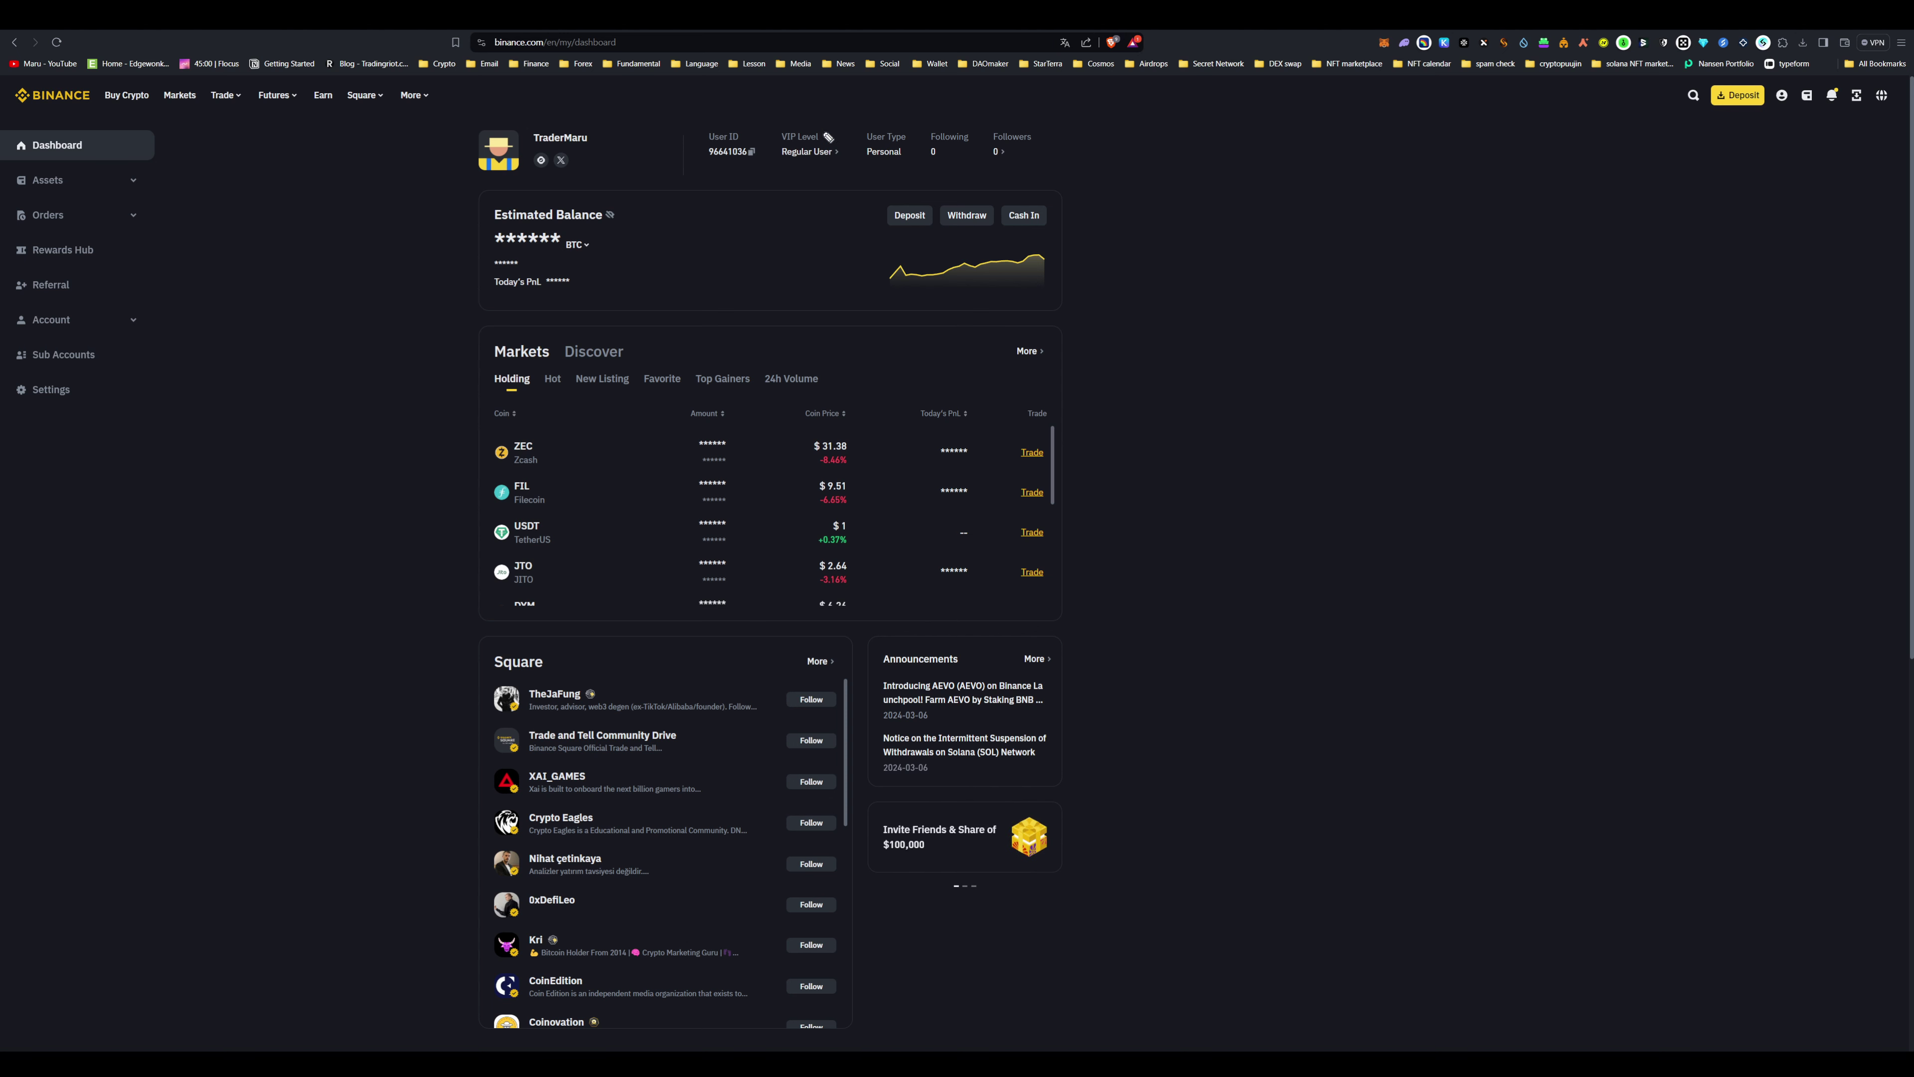
mouse_move(838, 143)
mouse_down()
mouse_move(786, 143)
mouse_move(845, 121)
mouse_move(769, 165)
mouse_move(834, 131)
mouse_up()
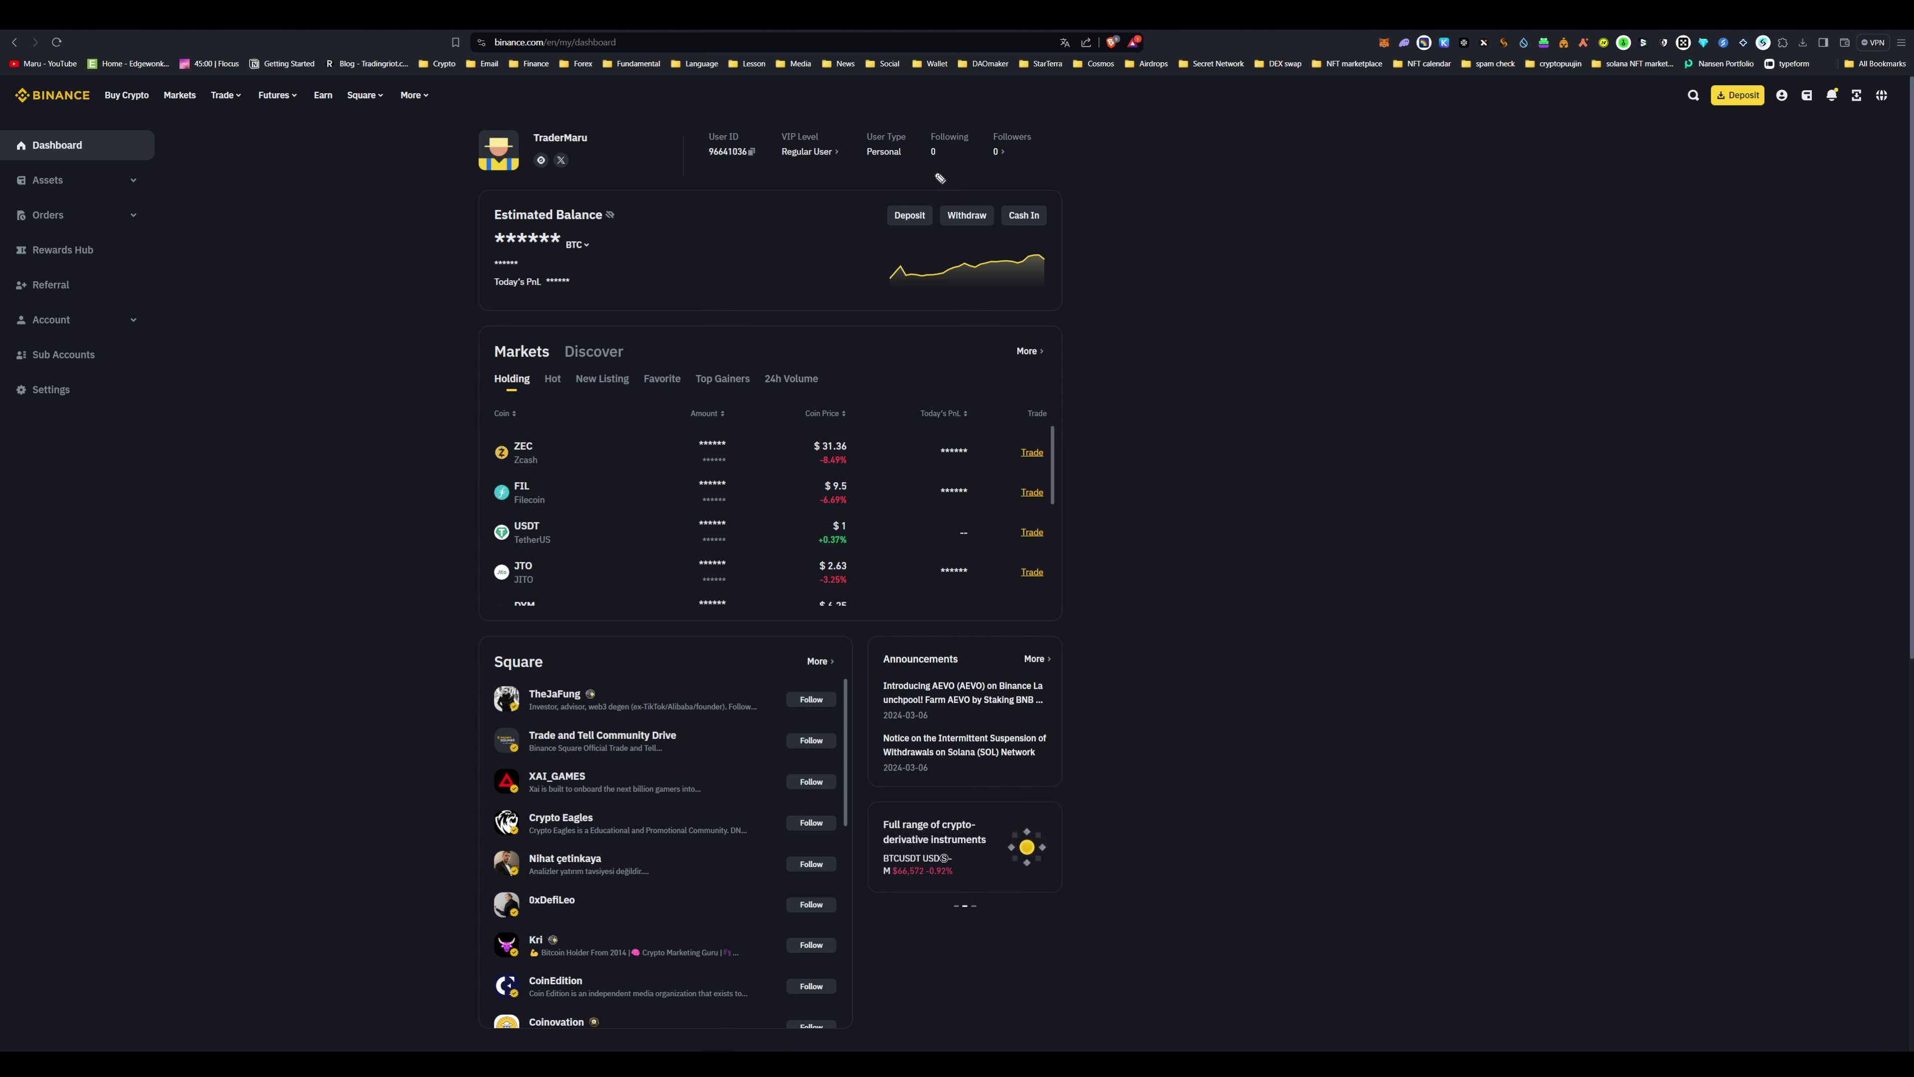
mouse_move(480, 482)
mouse_down()
mouse_move(487, 430)
mouse_move(558, 499)
mouse_move(506, 561)
mouse_move(636, 615)
mouse_up()
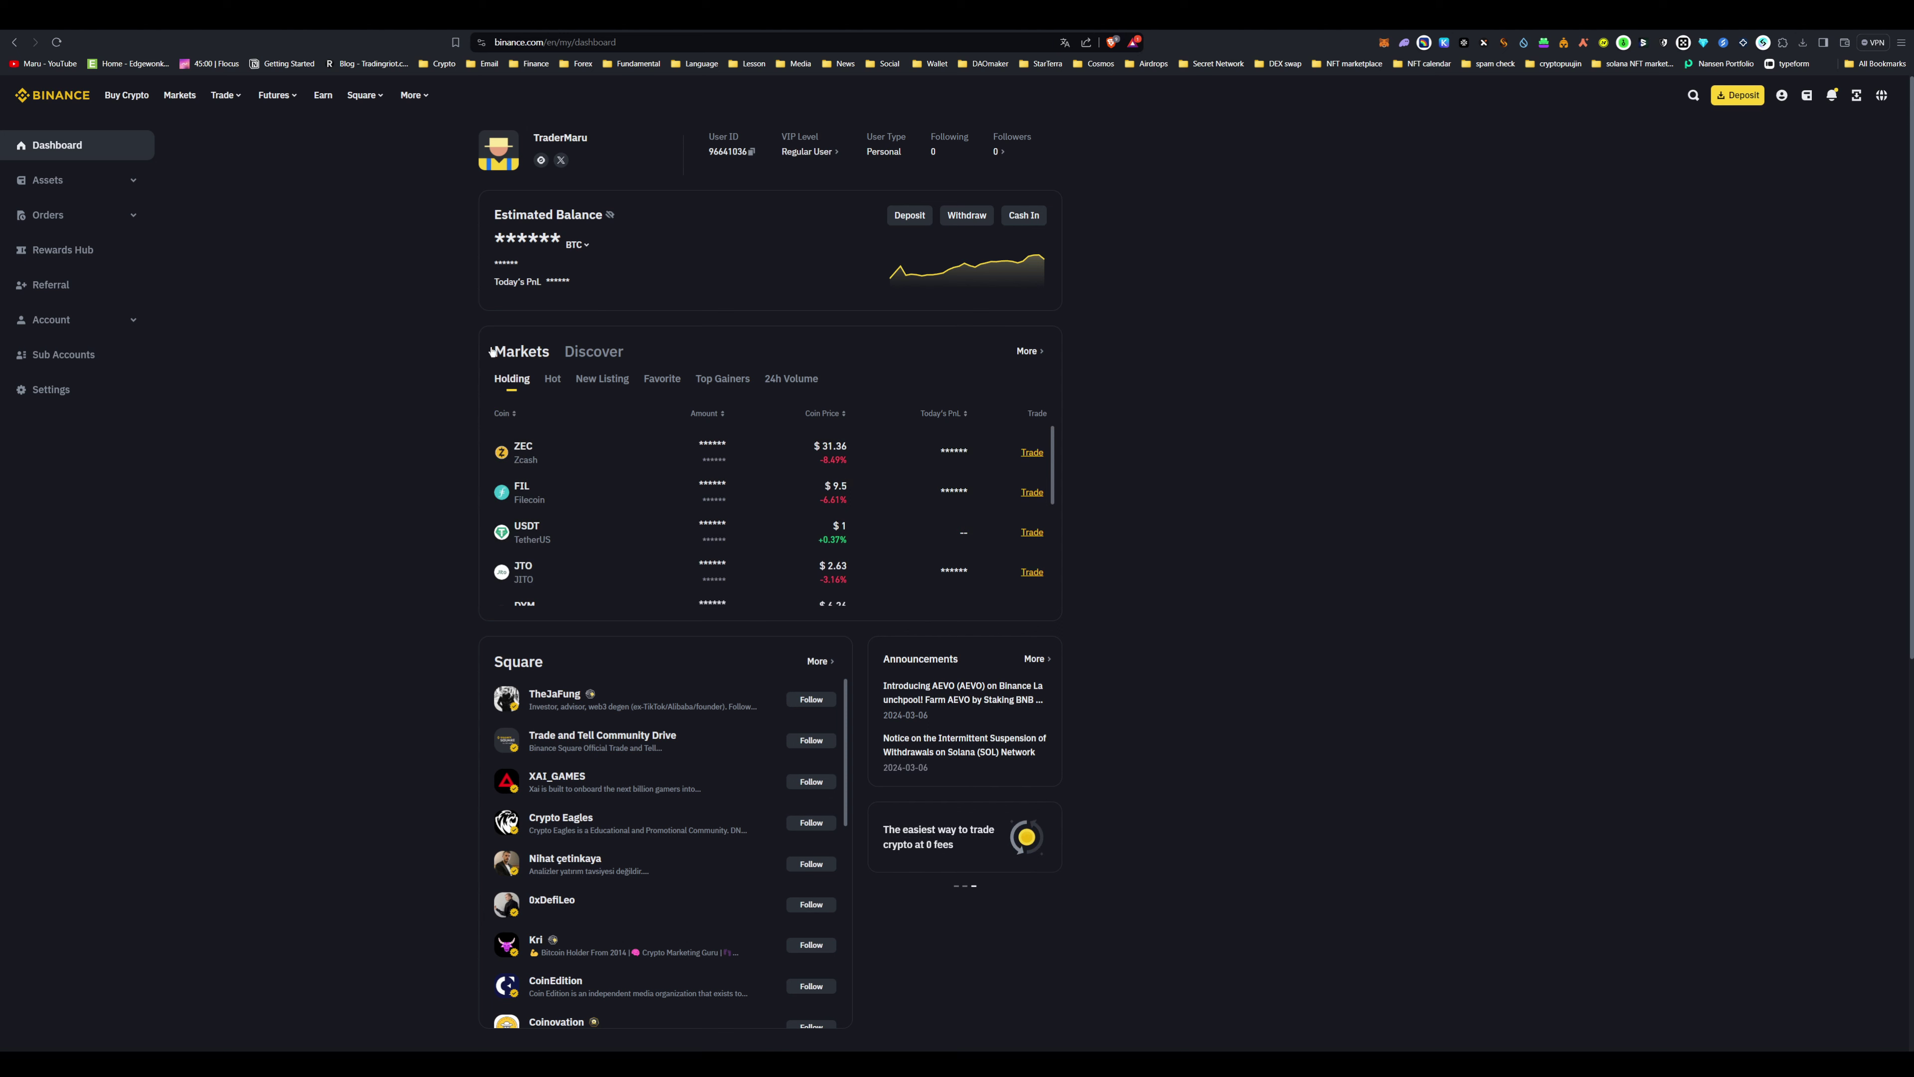
Show the verified Identification page, then Security with Authenticator App On, then the Trade menu.
click(124, 320)
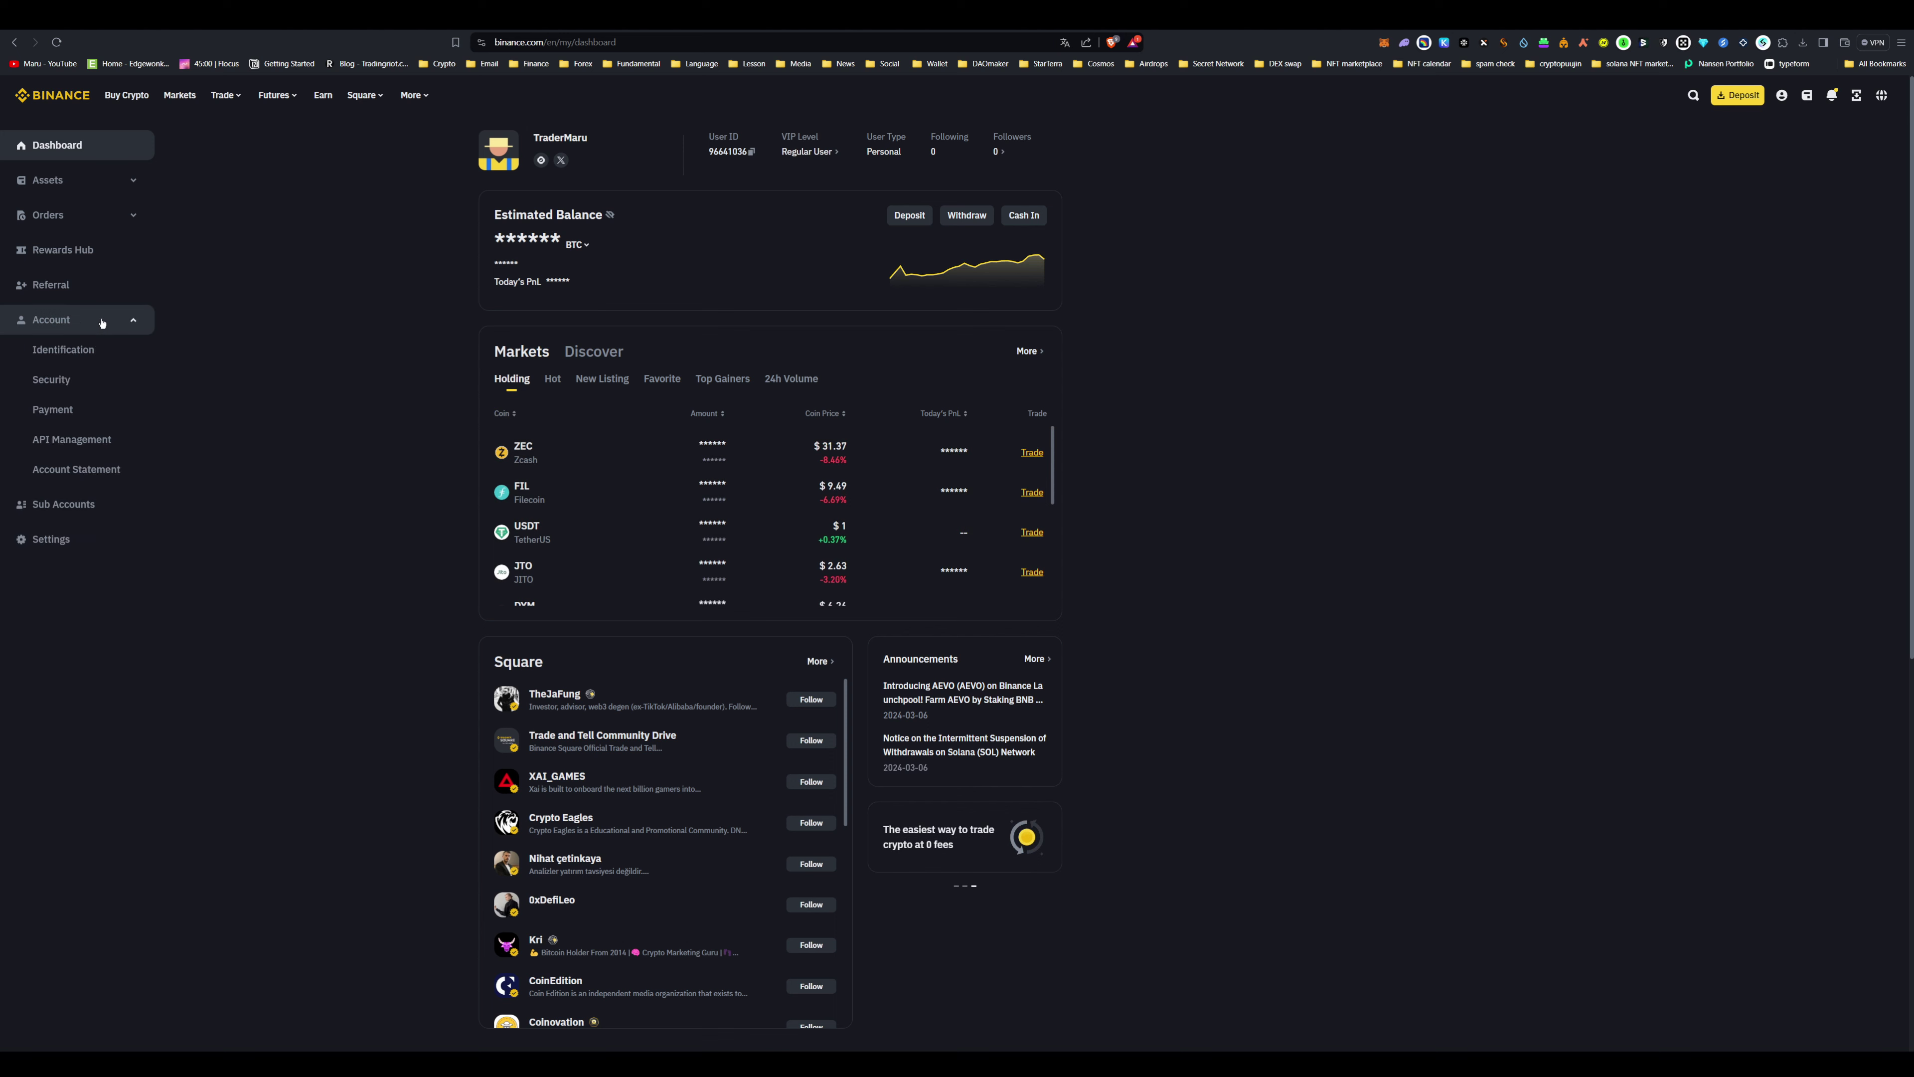
click(82, 349)
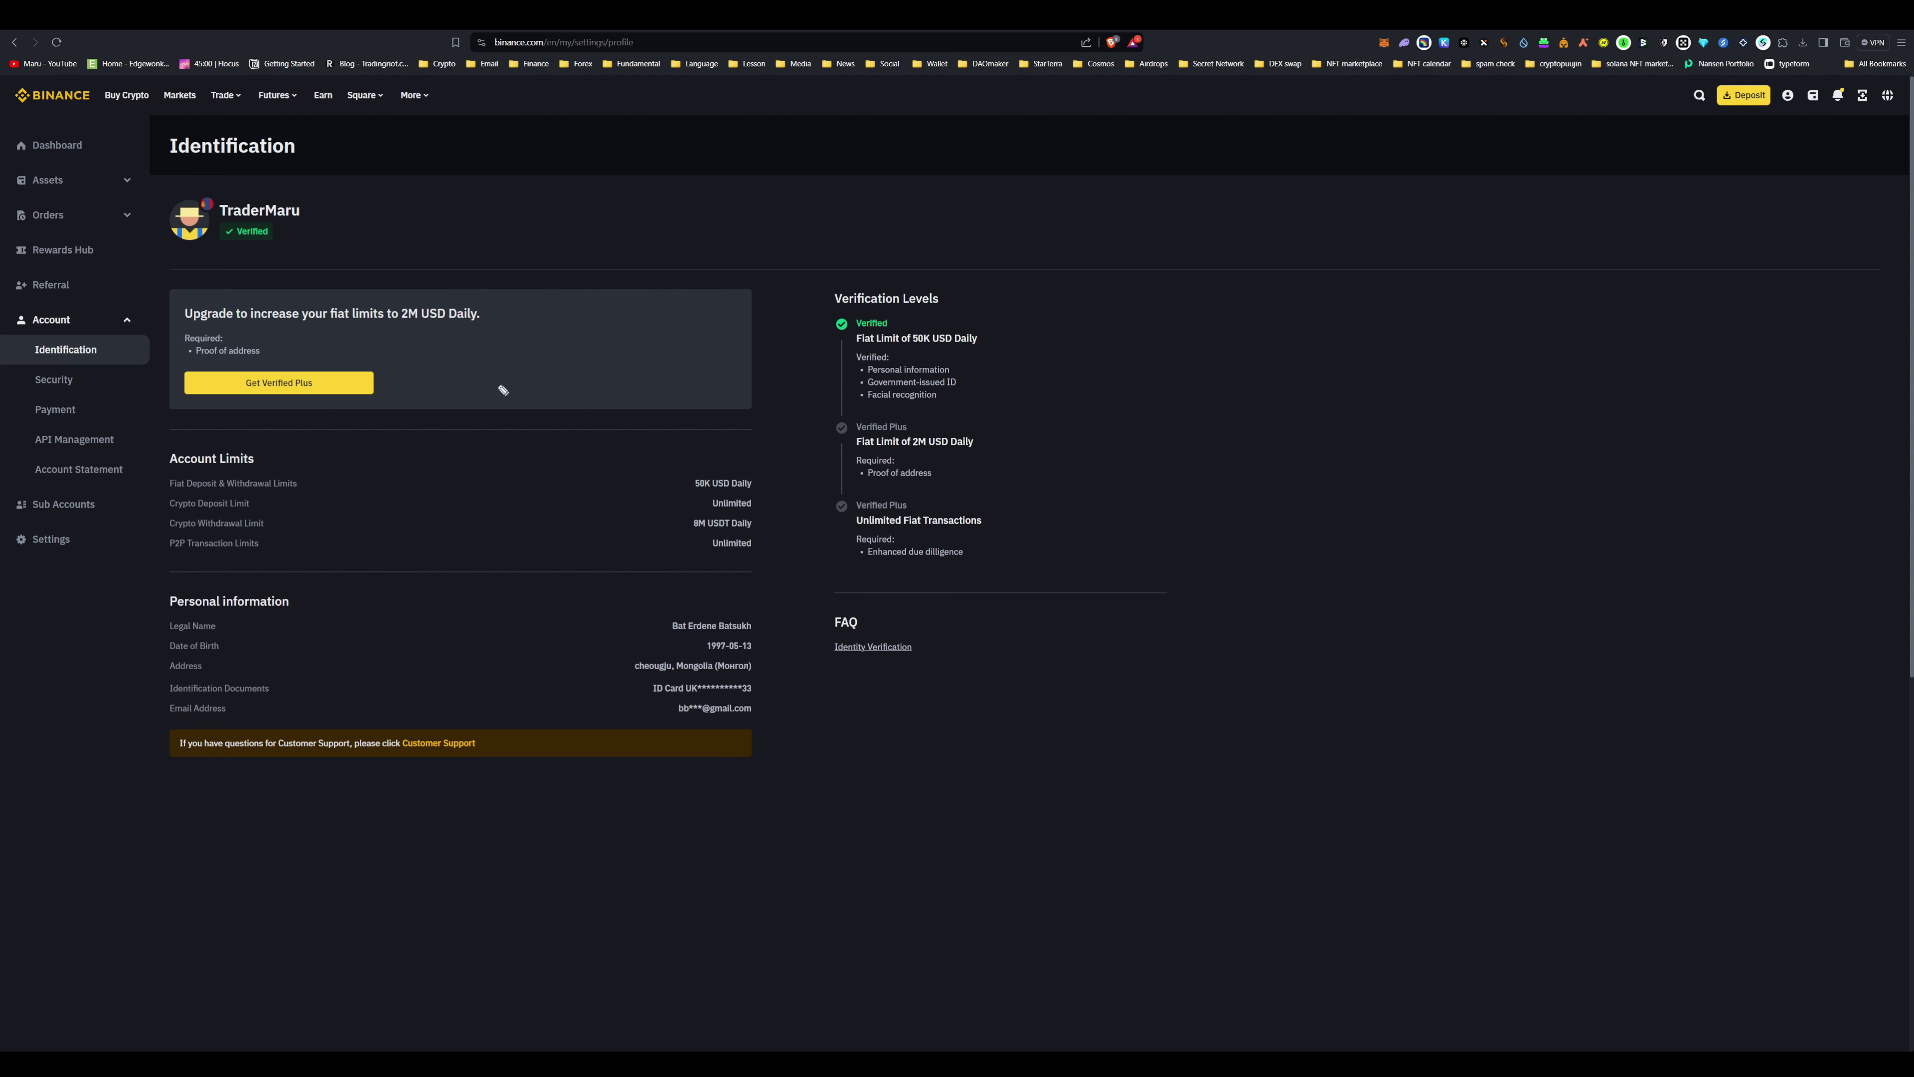
click(88, 386)
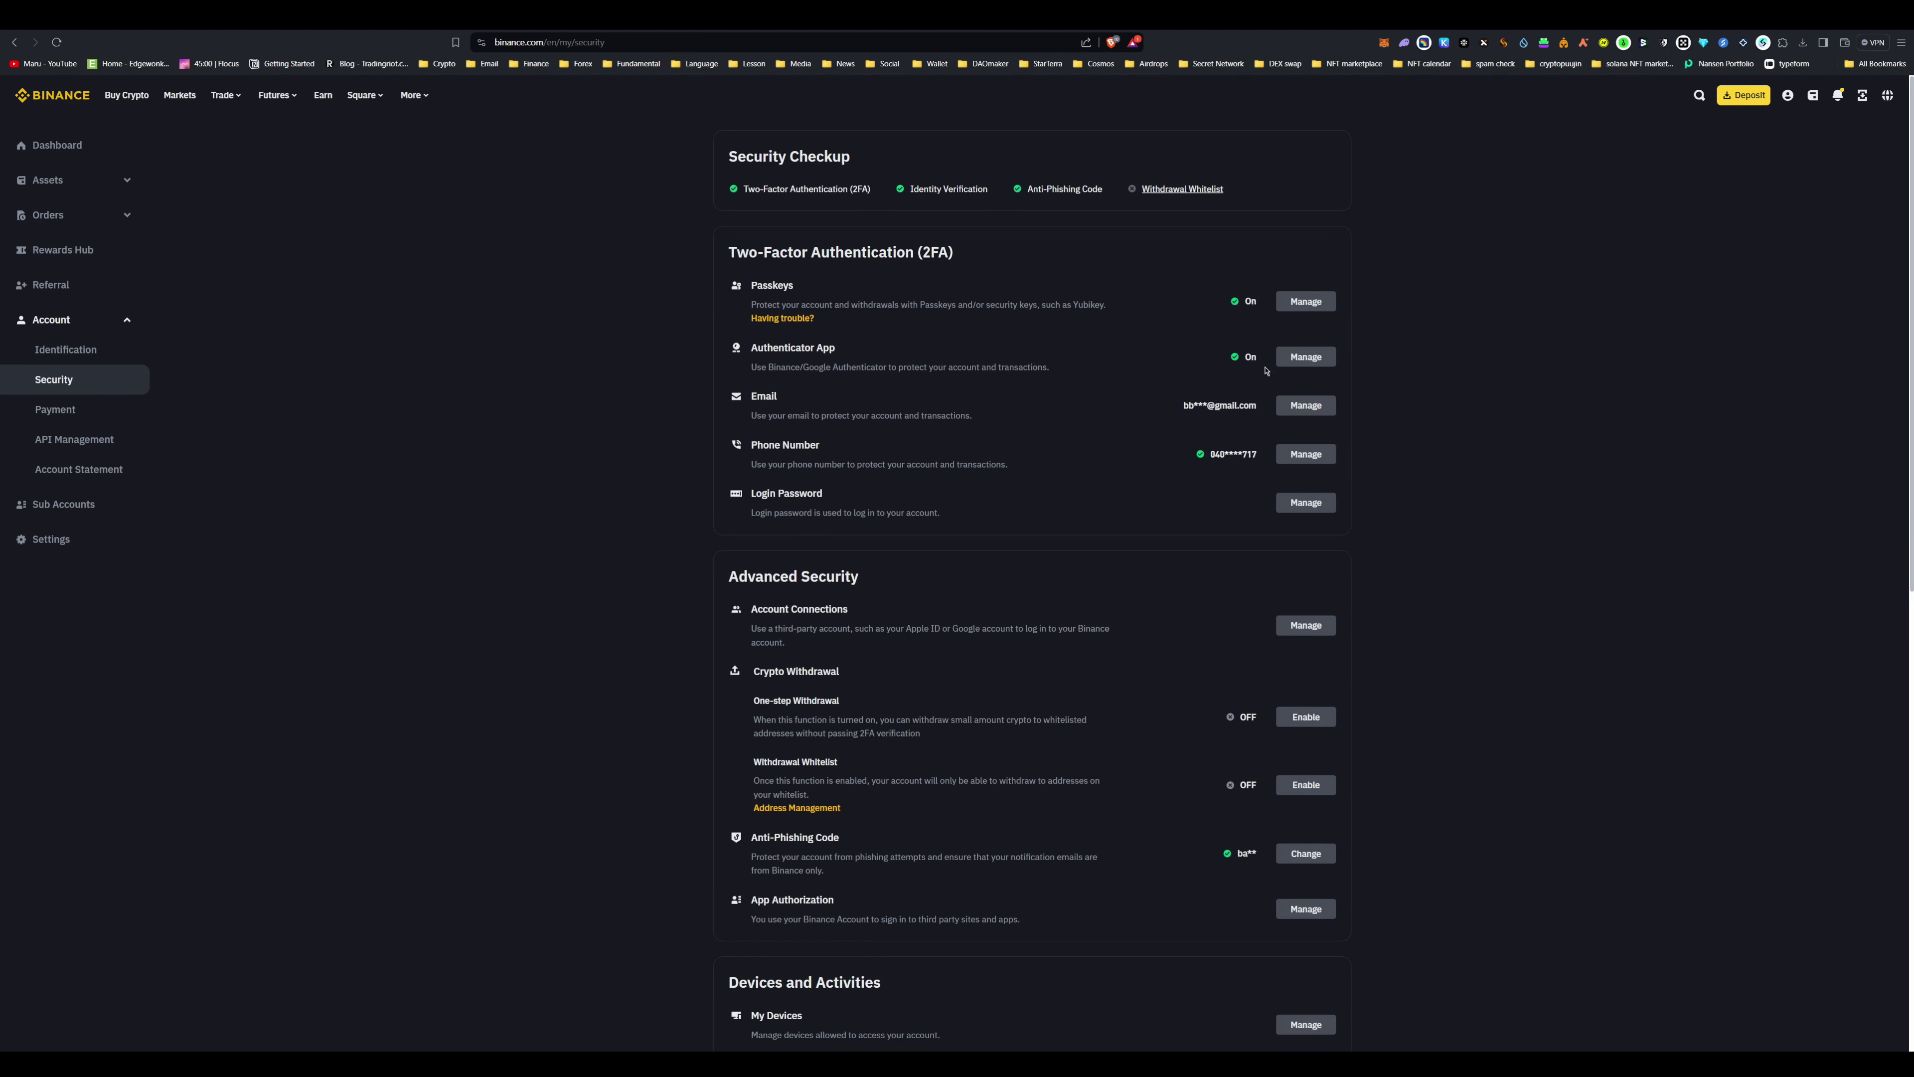
drag(1217, 332, 1191, 377)
mouse_move(1228, 292)
mouse_down()
mouse_move(1287, 294)
mouse_move(1295, 440)
mouse_up()
mouse_move(229, 95)
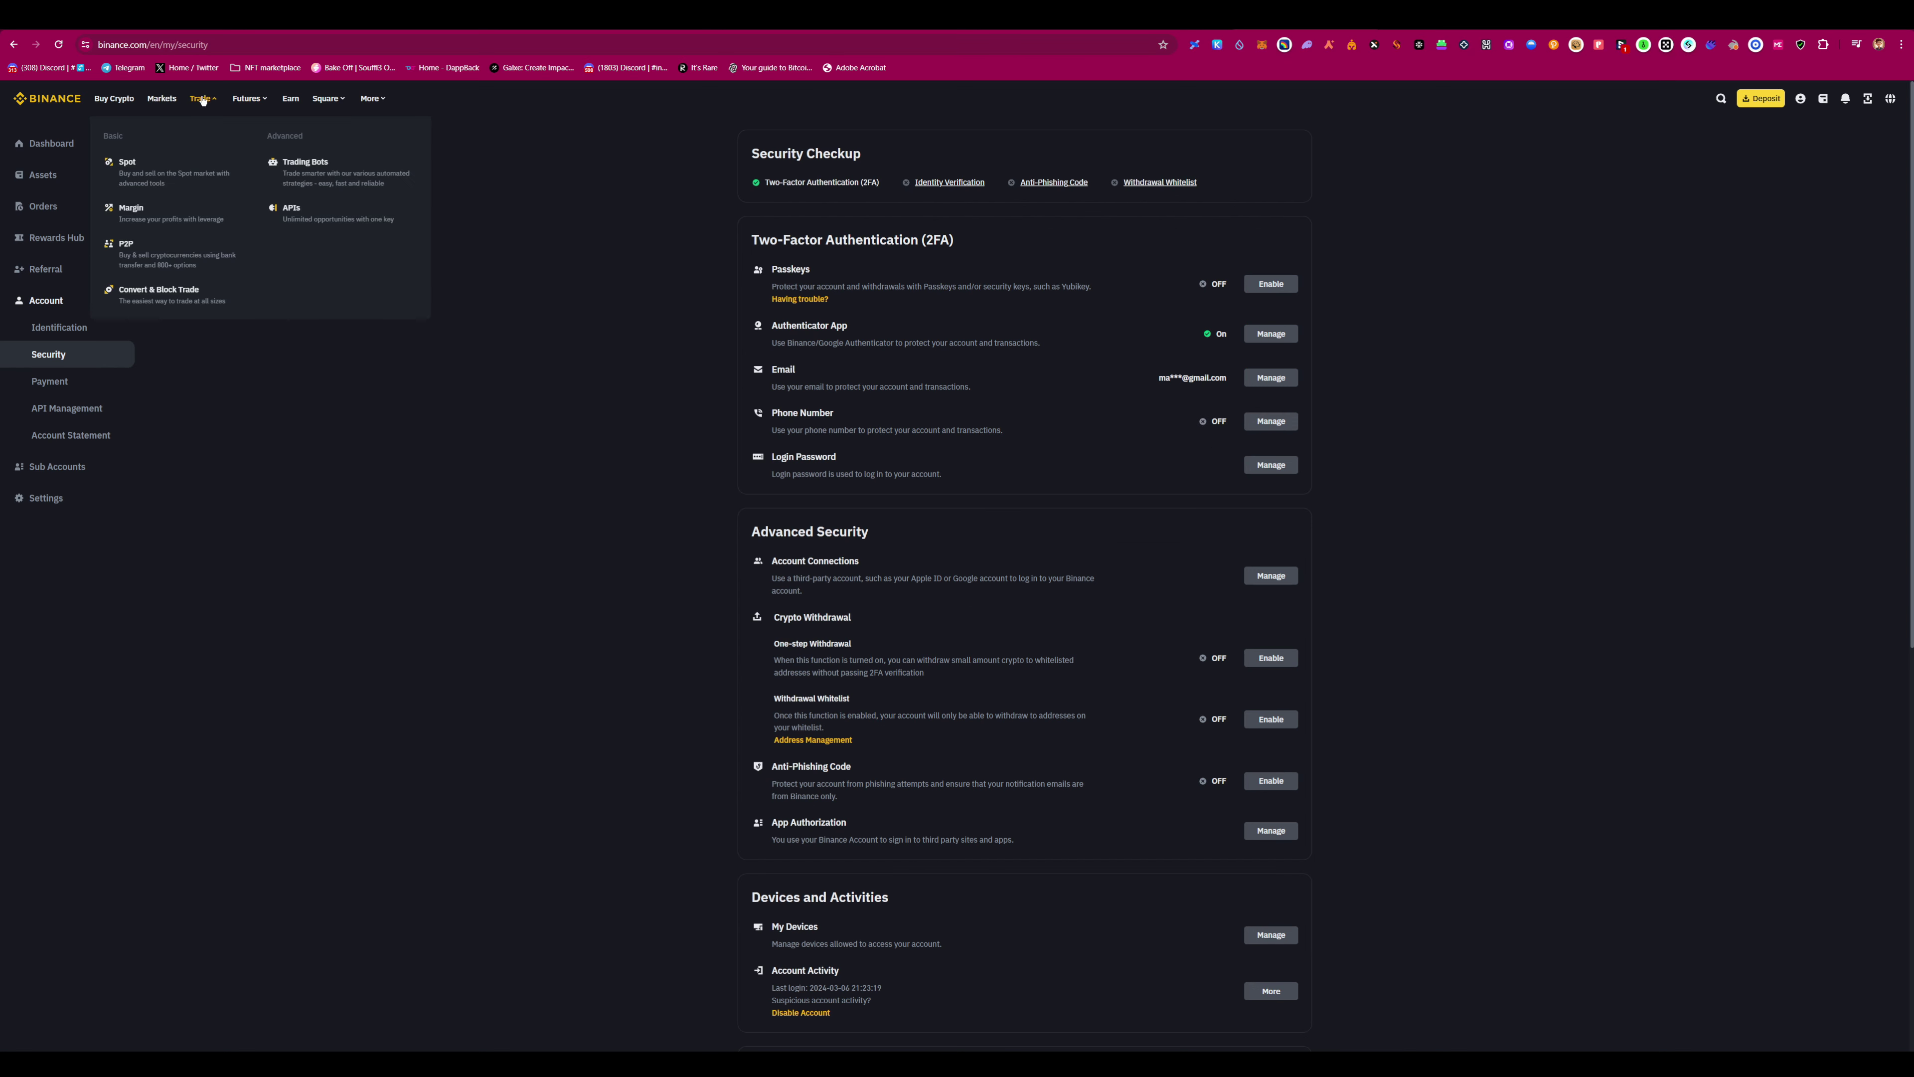
Open BTC/USDT Spot trading, dismiss the welcome dialog and coin-pair tip, and shift the chart.
click(130, 160)
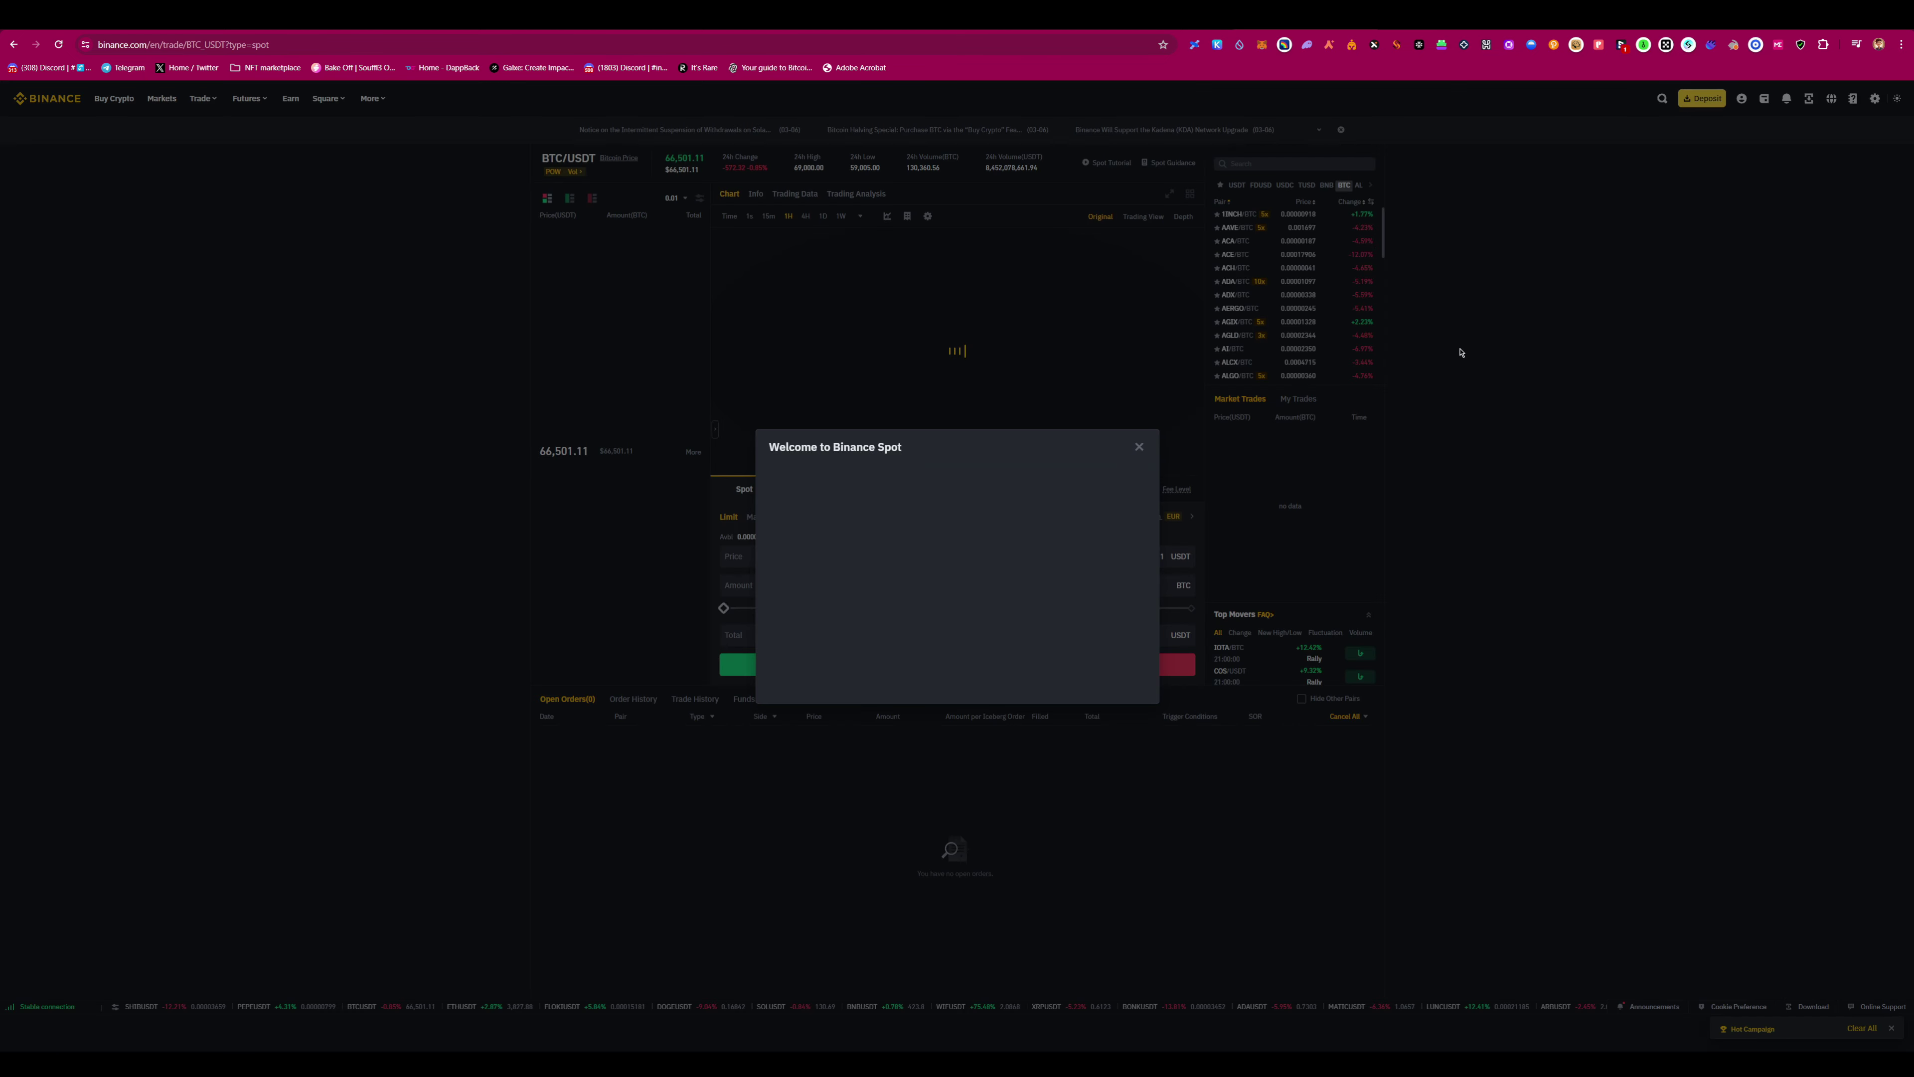
click(1281, 317)
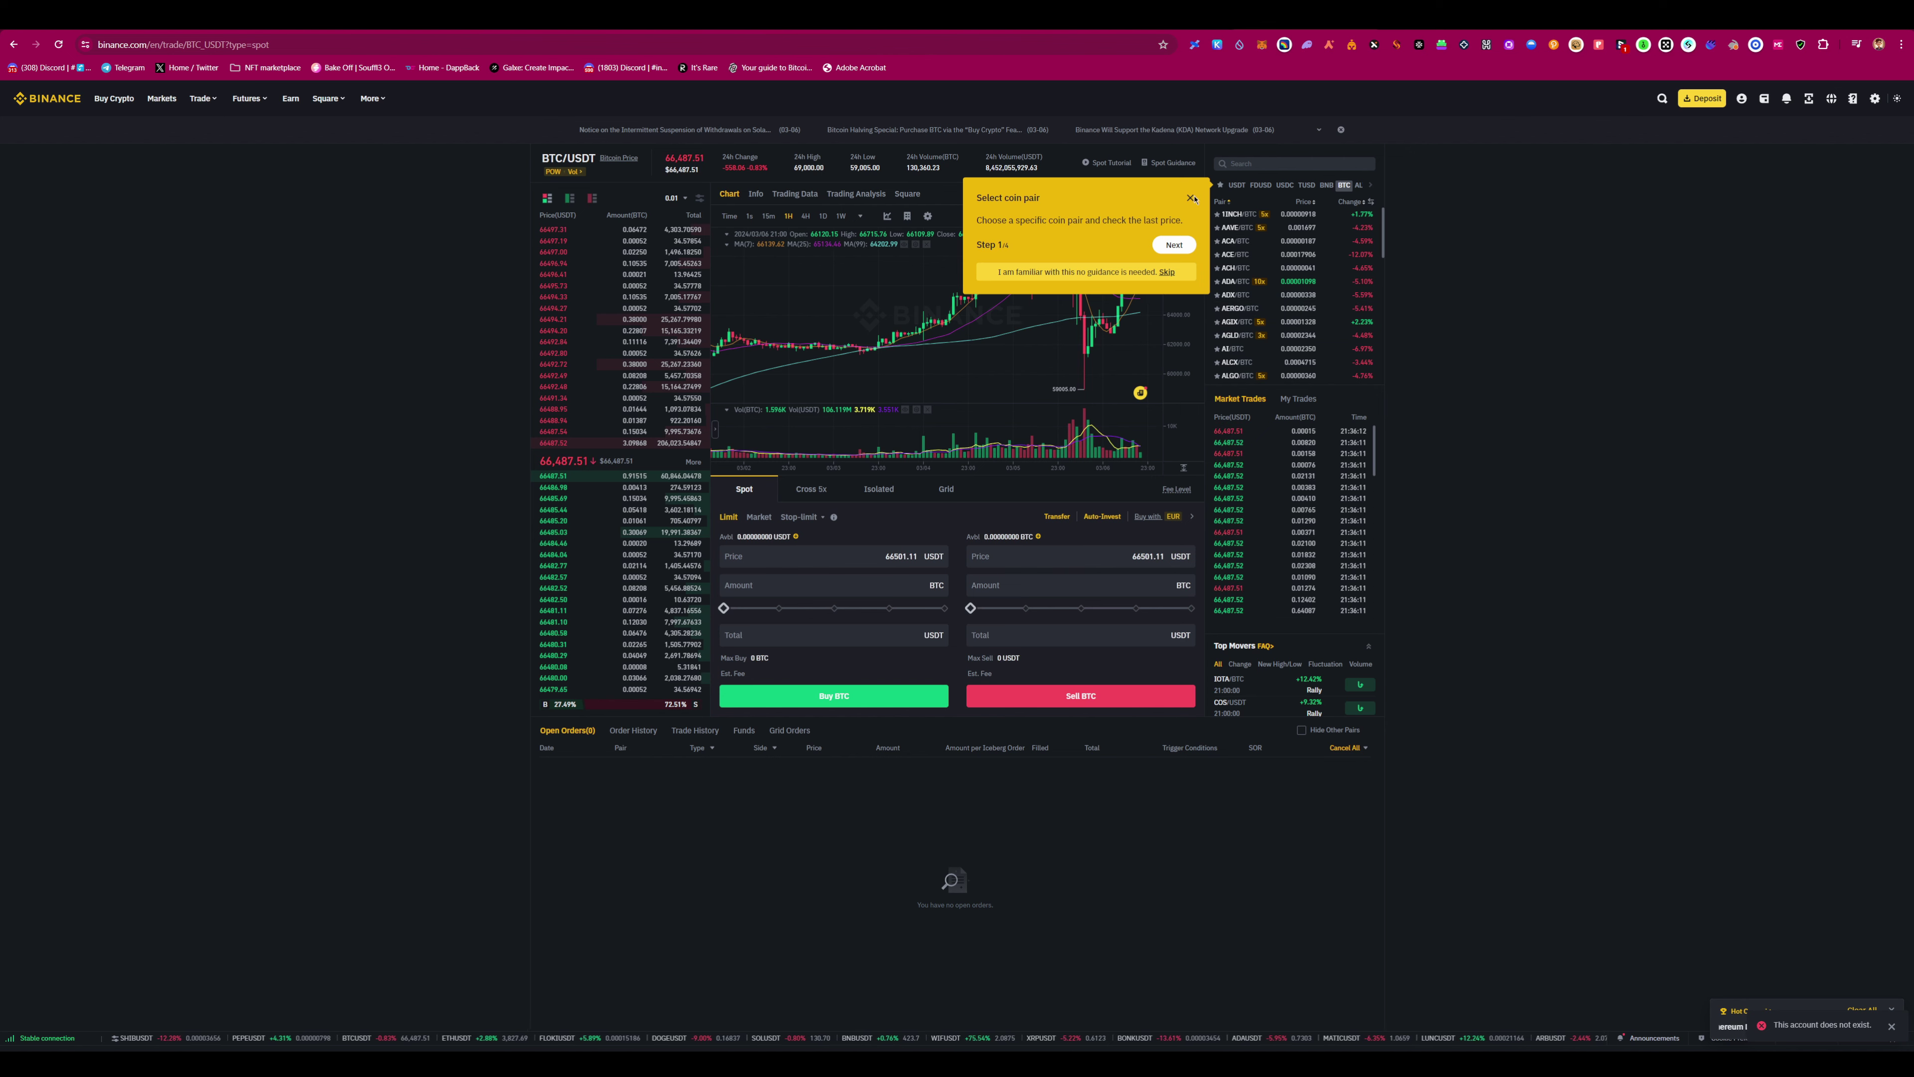
click(1578, 295)
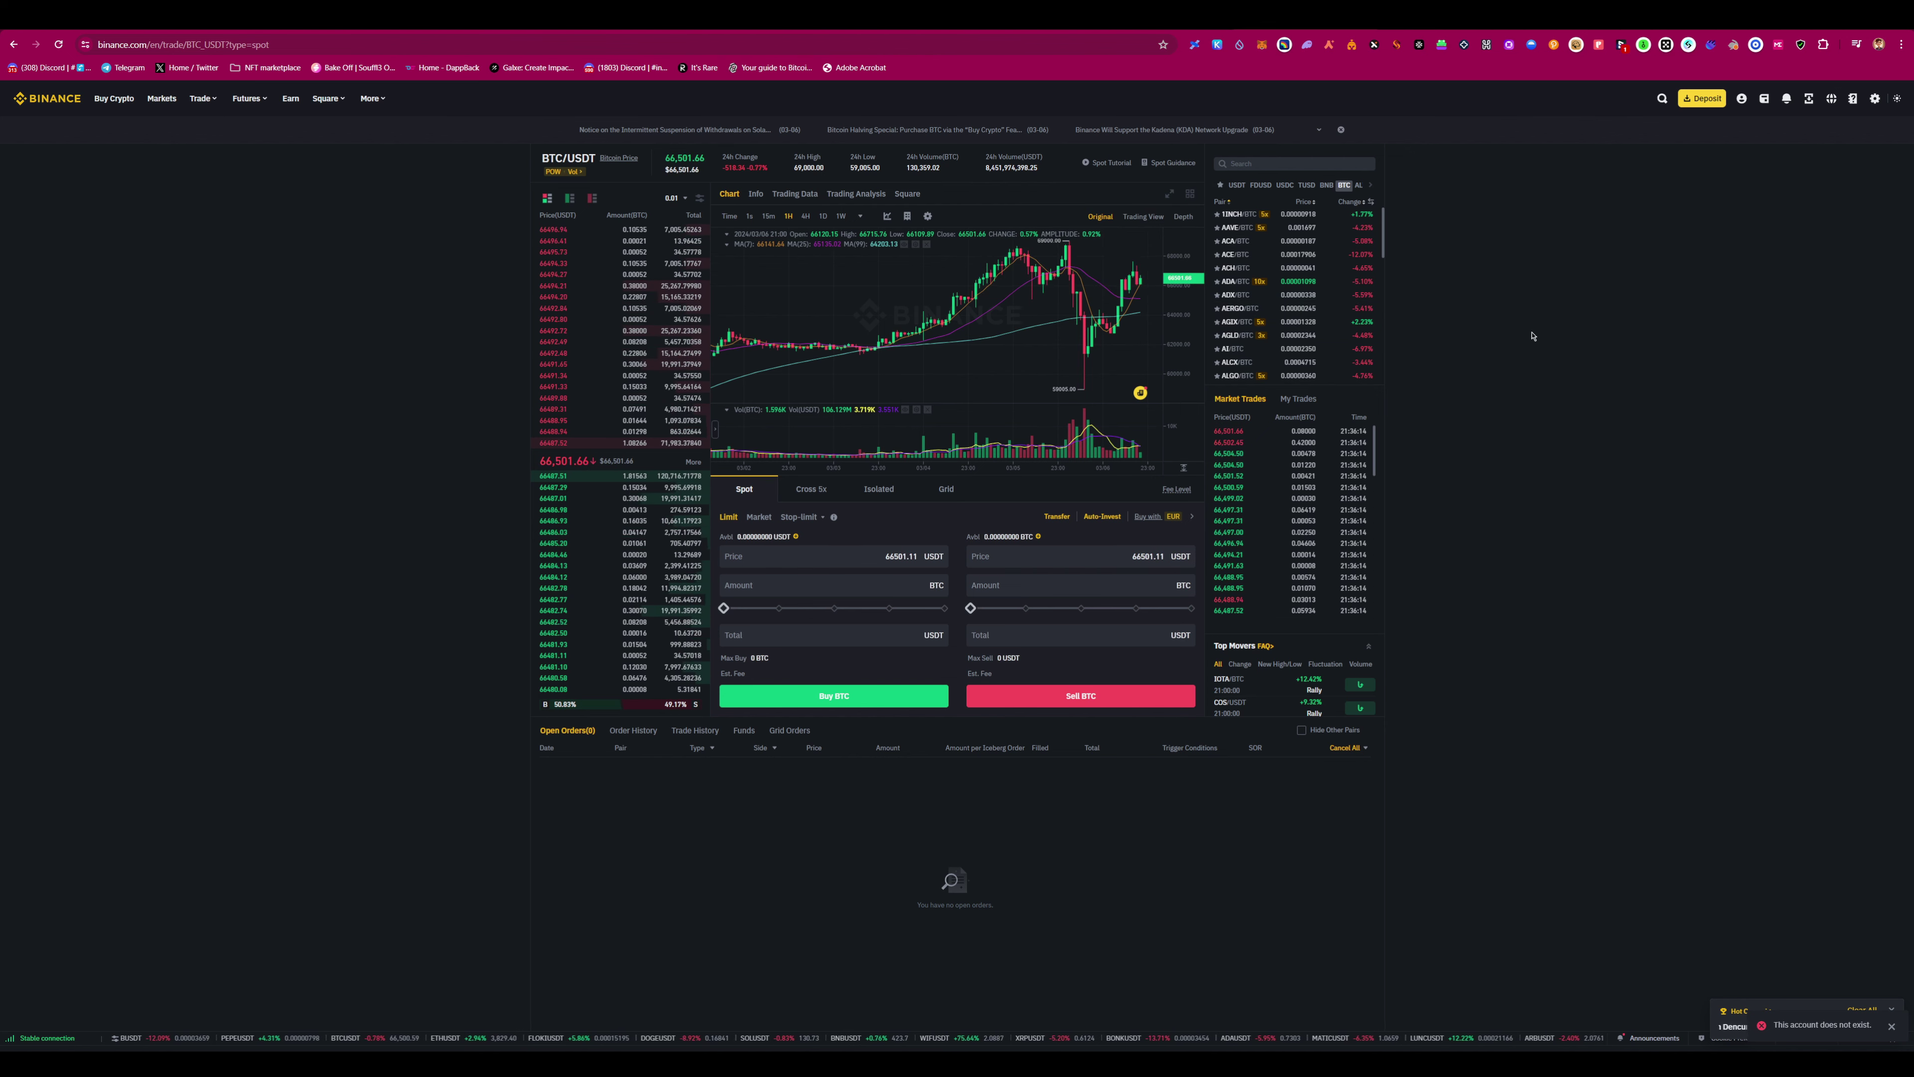
drag(1165, 330, 1082, 331)
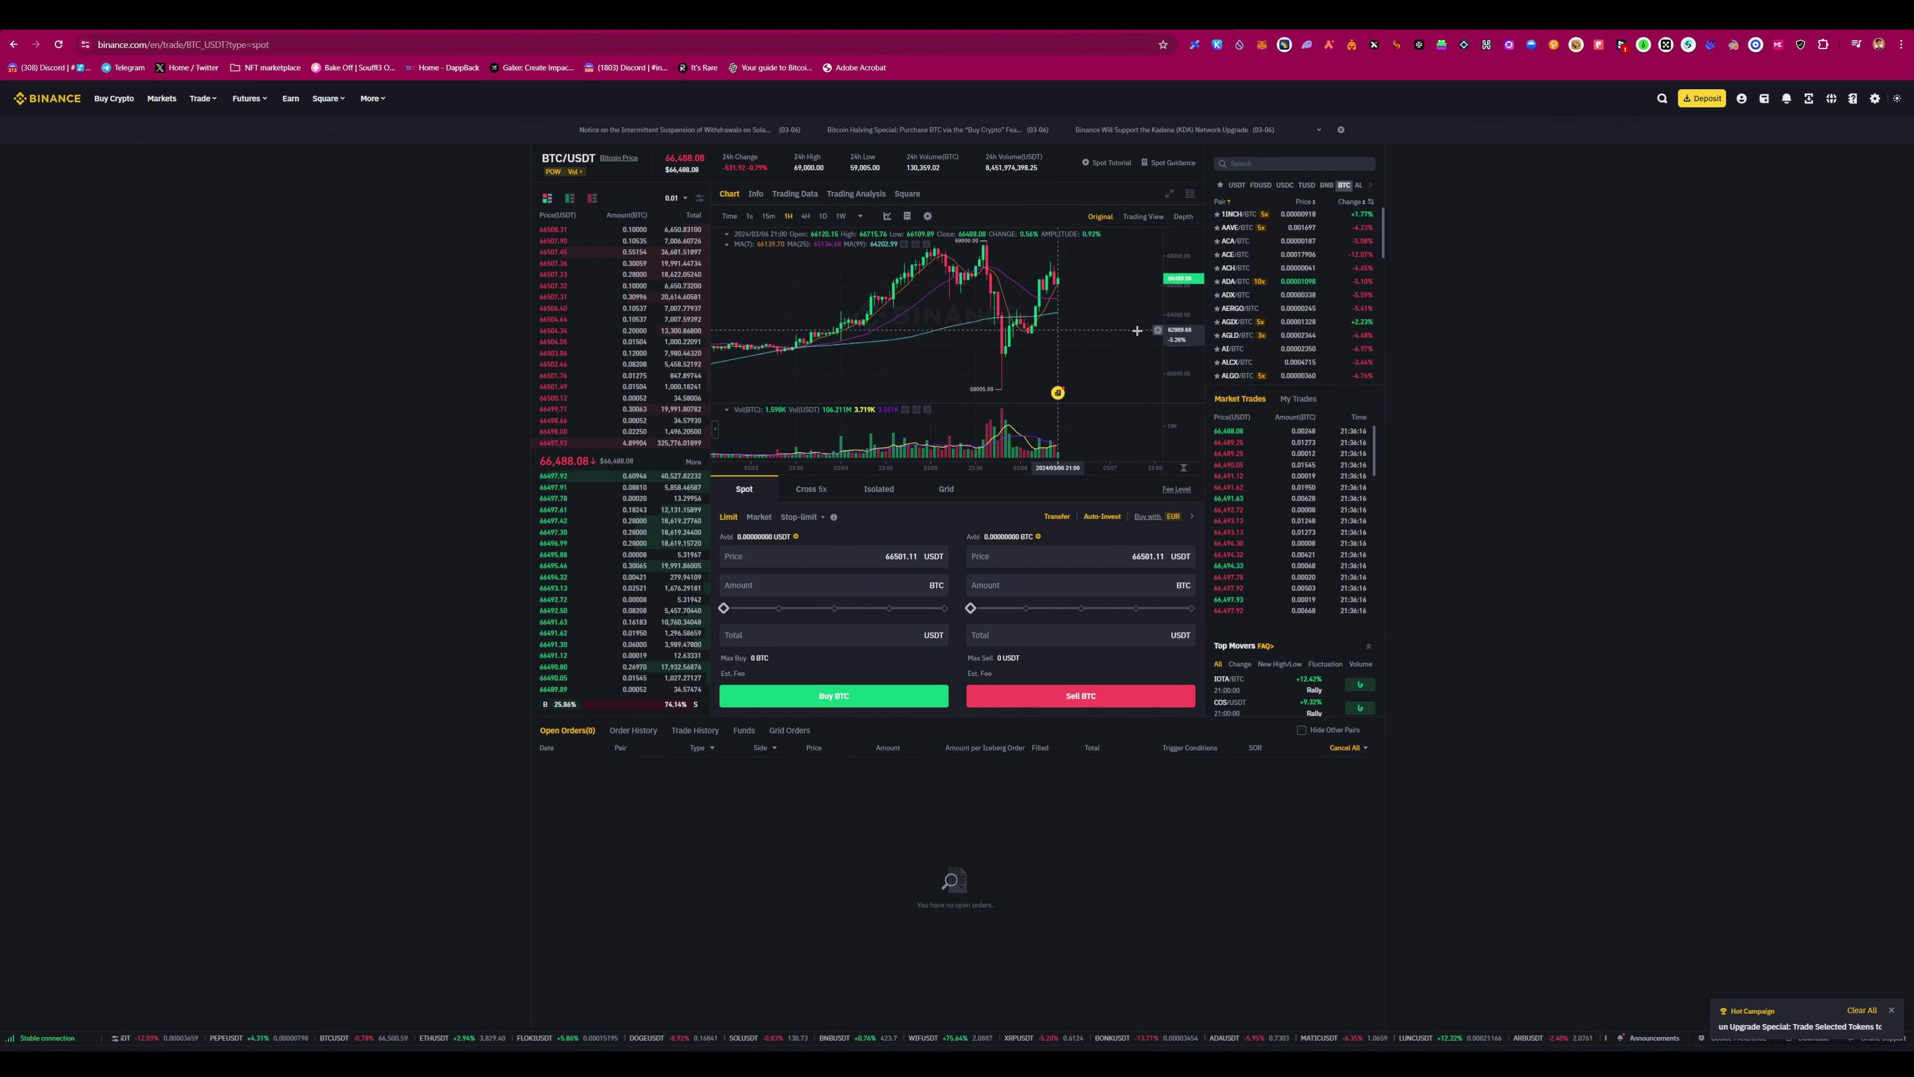